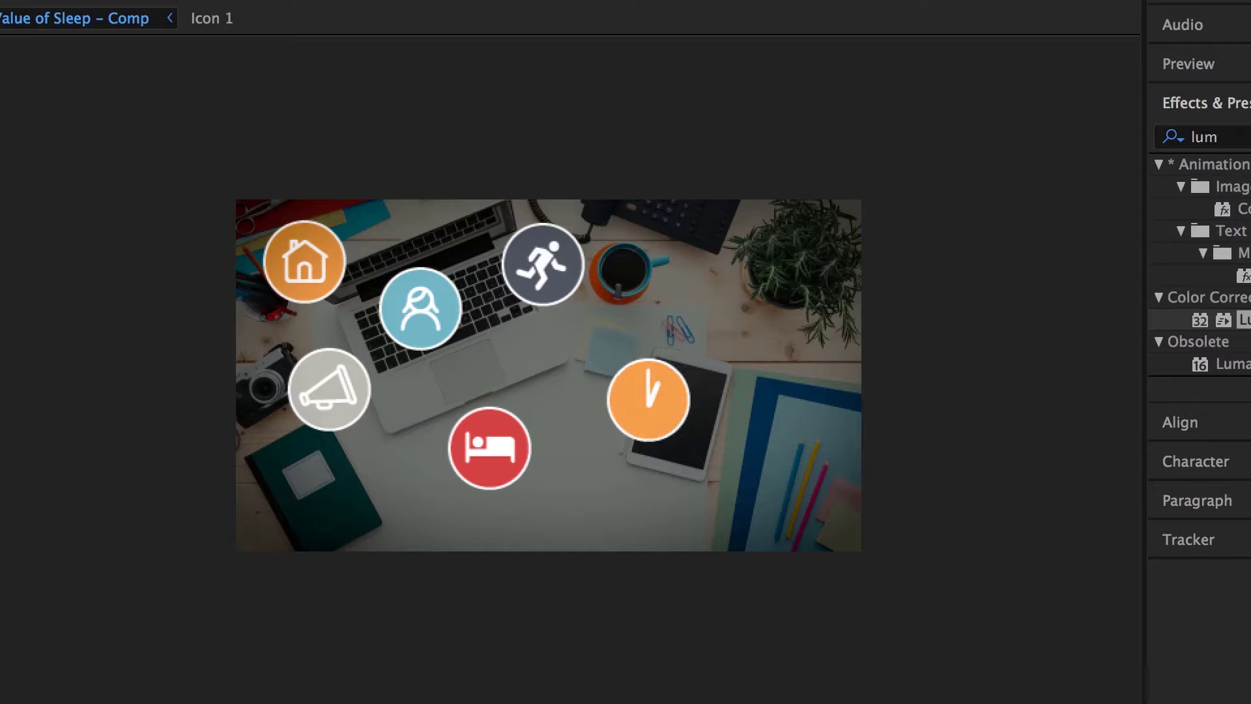
# Play back the finished icon animation and select the Icon 1 to Icon 10 layers in Value of Sleep – Comp.
pyautogui.press('space')
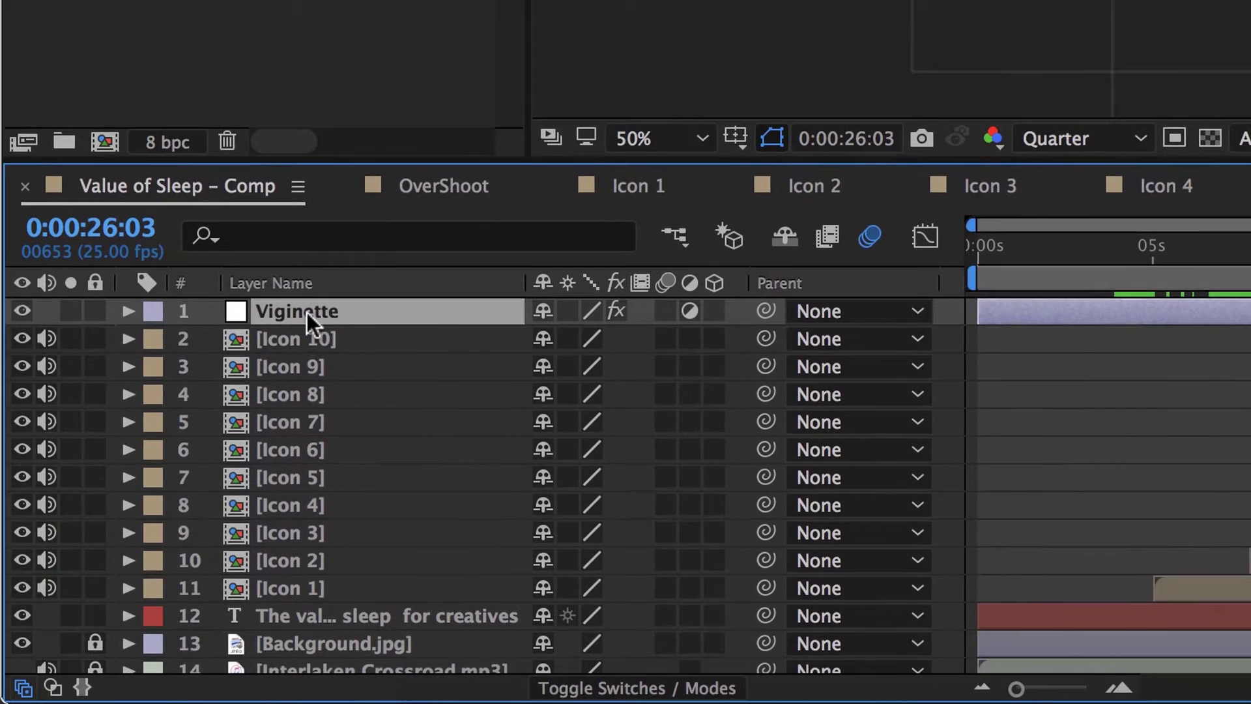
pyautogui.click(13, 365)
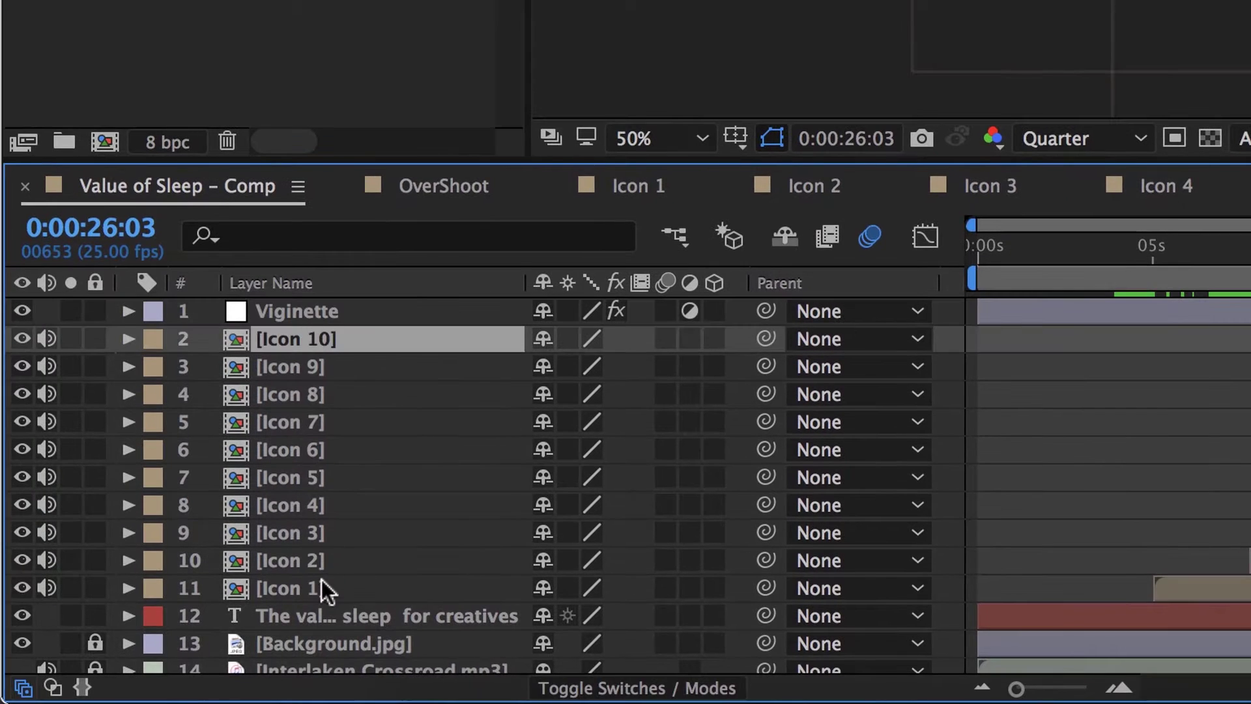
pyautogui.keyDown('shift'); pyautogui.click(31, 595); pyautogui.keyUp('shift')
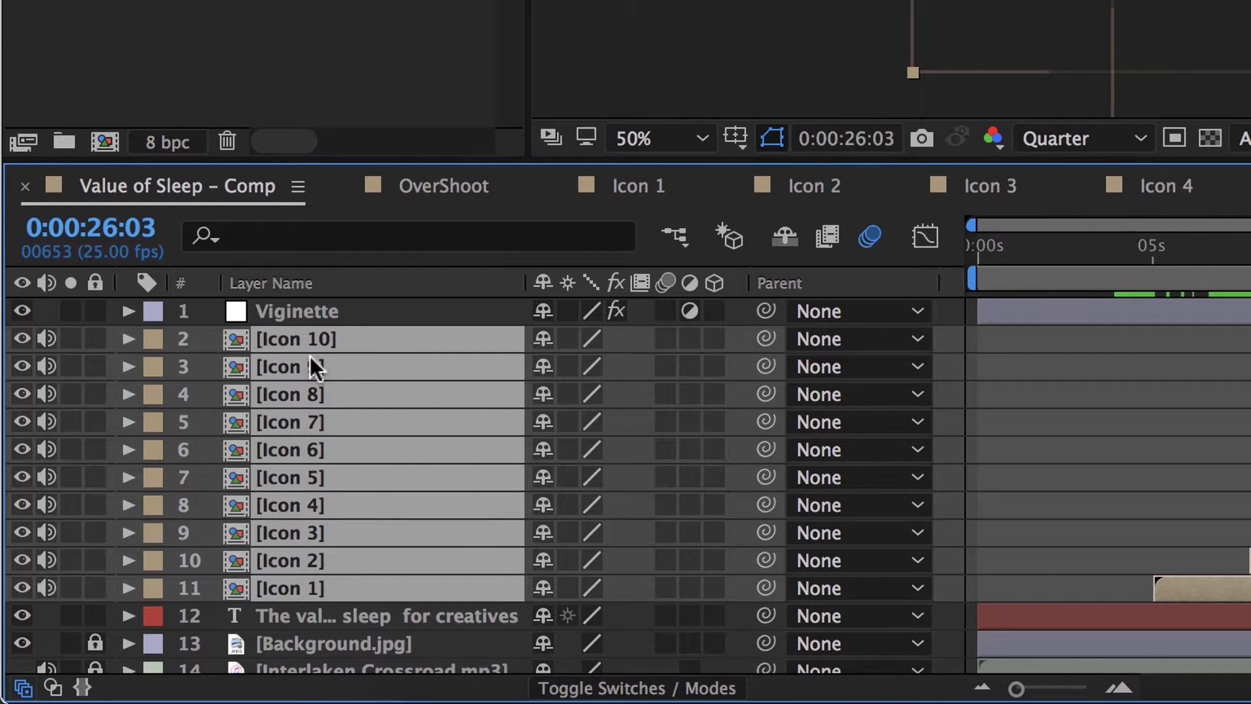
pyautogui.click(660, 12)
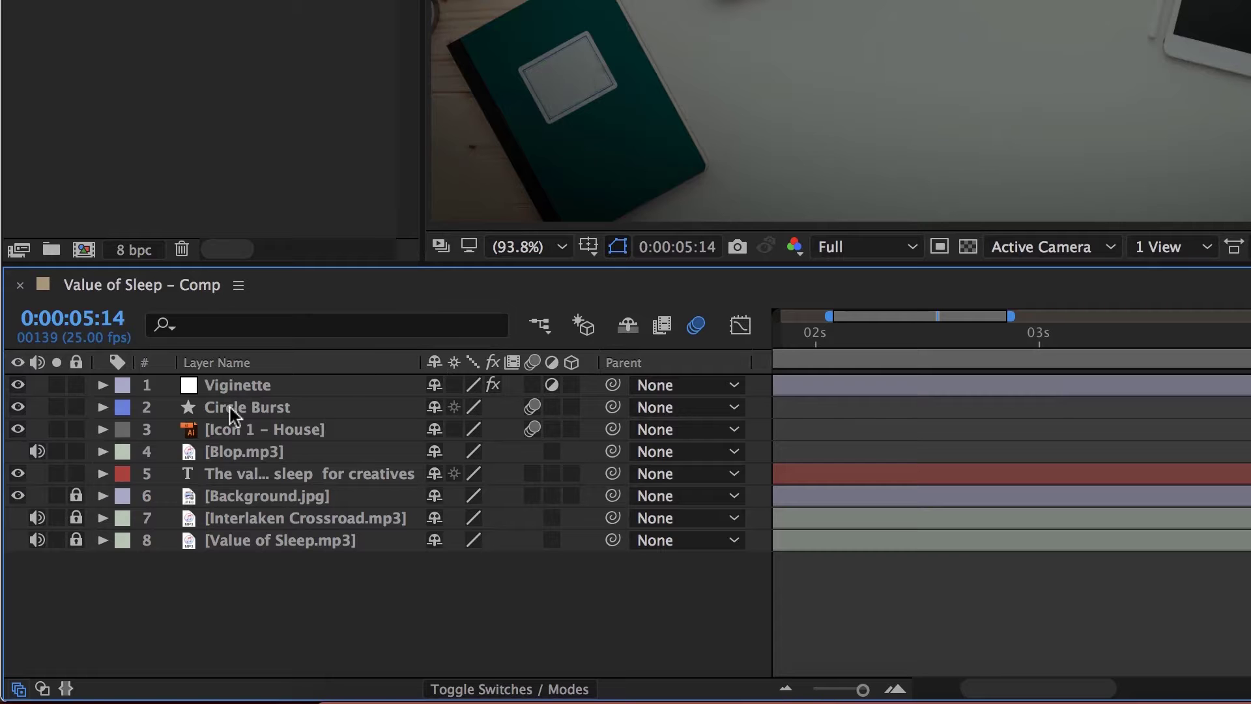
# Pre-compose the Circle Burst, Icon 1 – House and Blop.mp3 layers into a new composition named Icon 1.
pyautogui.click(233, 412)
pyautogui.keyDown('shift'); pyautogui.click(242, 452); pyautogui.keyUp('shift')
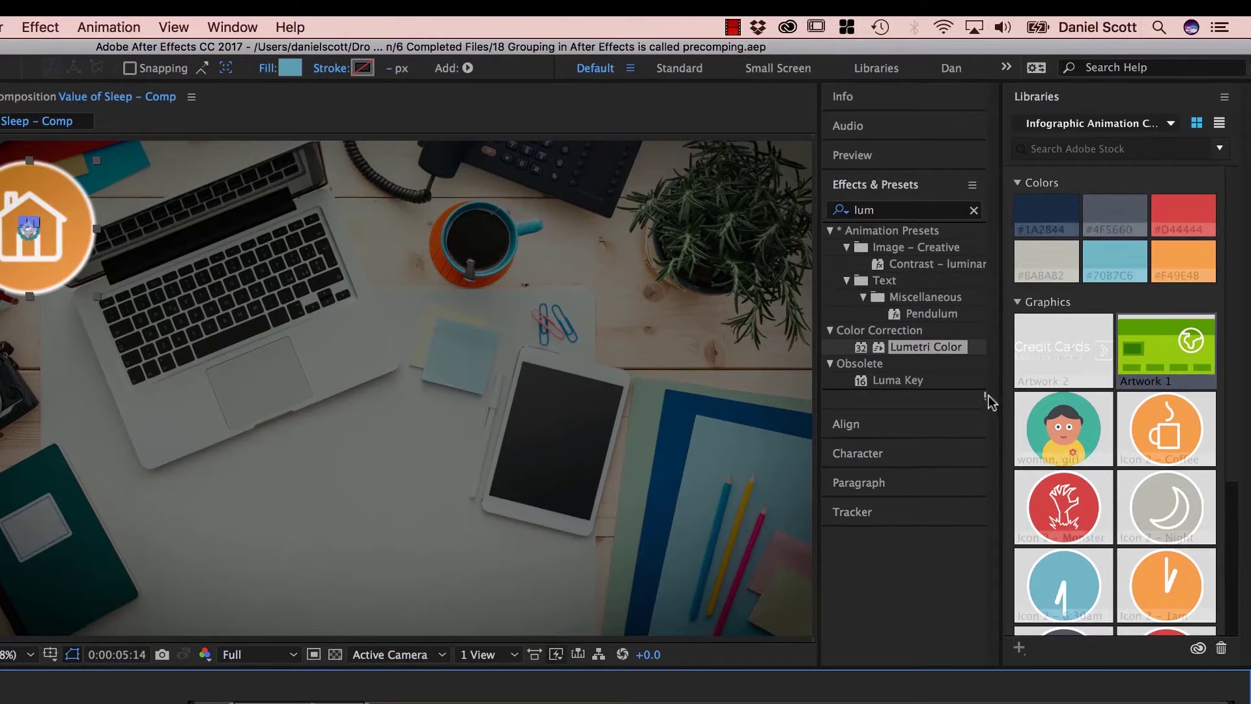
pyautogui.scroll(-5, 1101, 423)
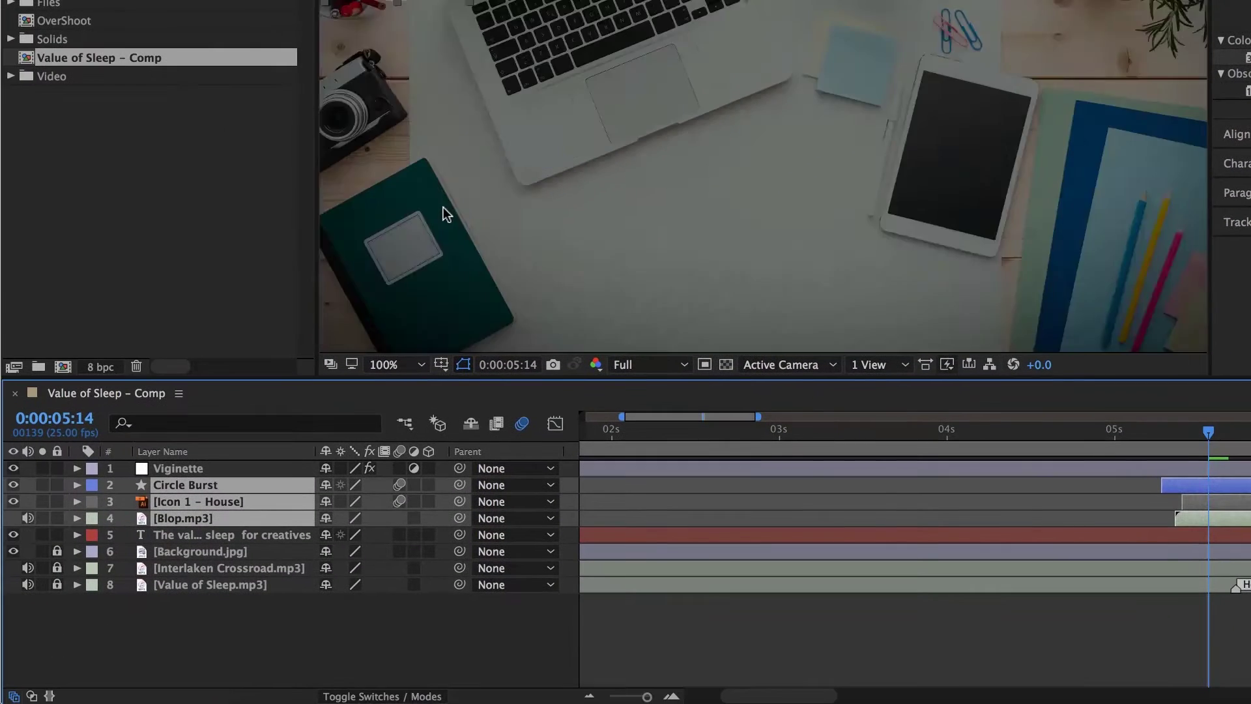
pyautogui.scroll(-2, 64, 488)
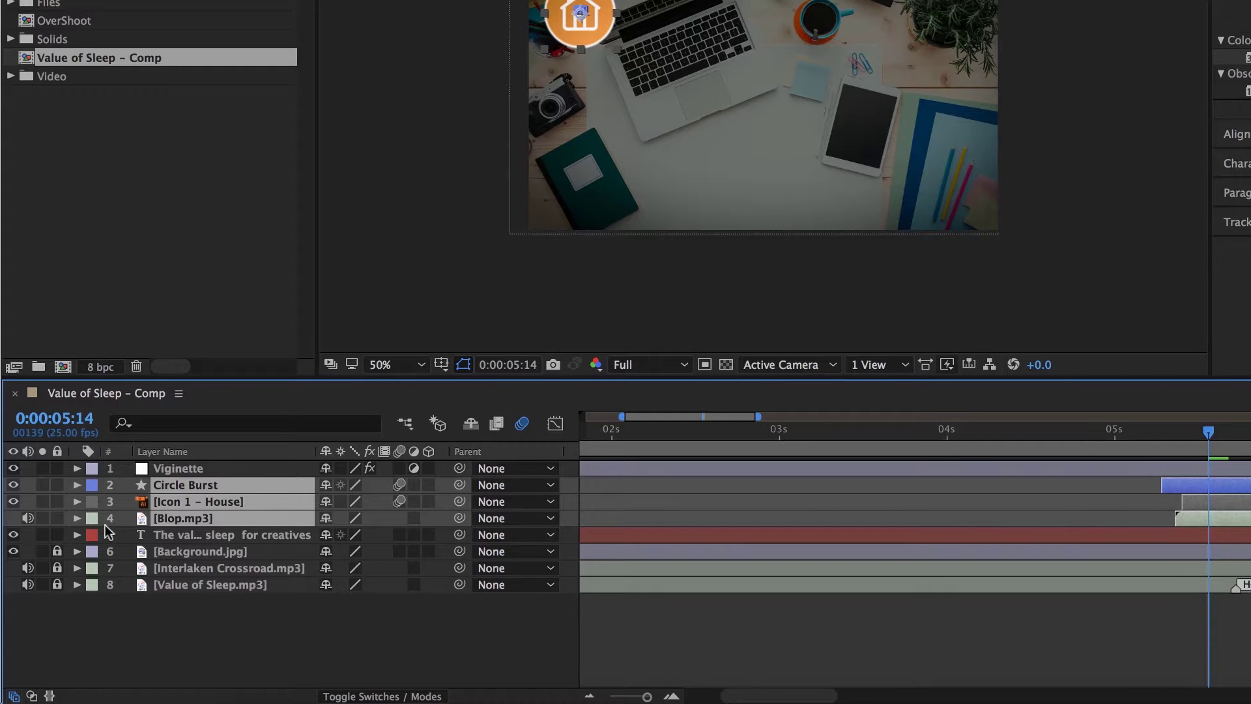
pyautogui.click(189, 531)
pyautogui.click(191, 489)
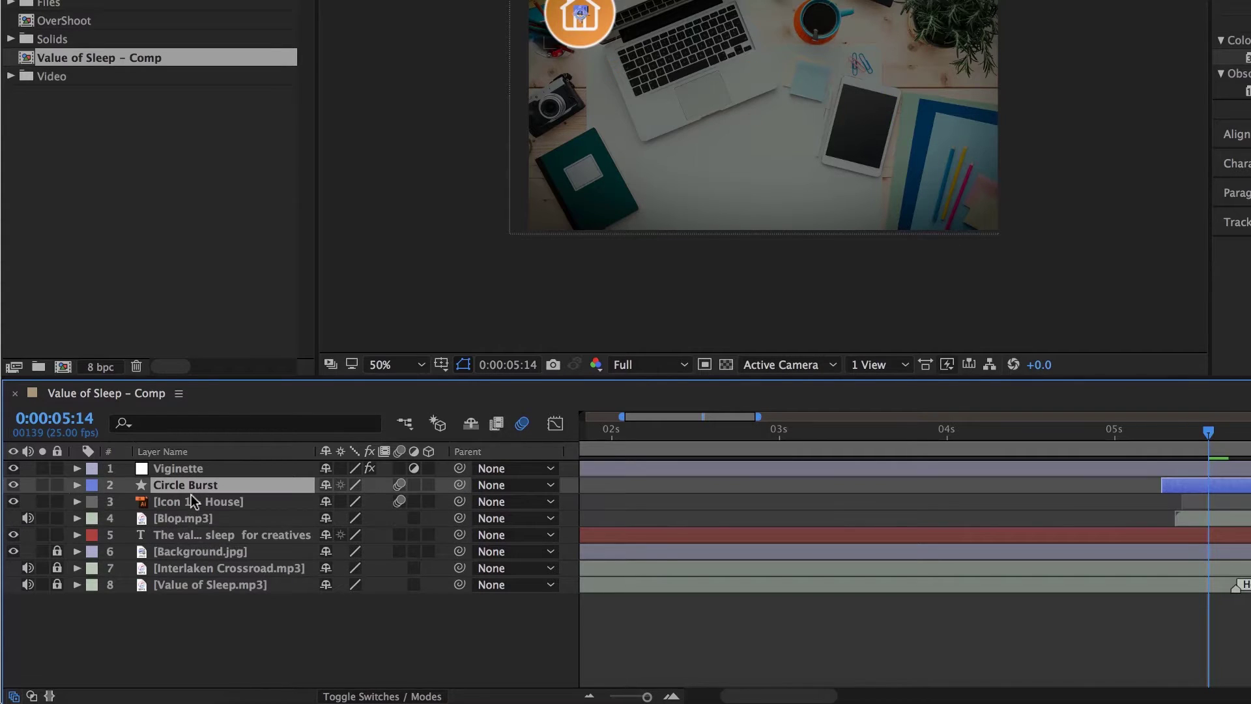
pyautogui.keyDown('shift'); pyautogui.click(190, 521); pyautogui.keyUp('shift')
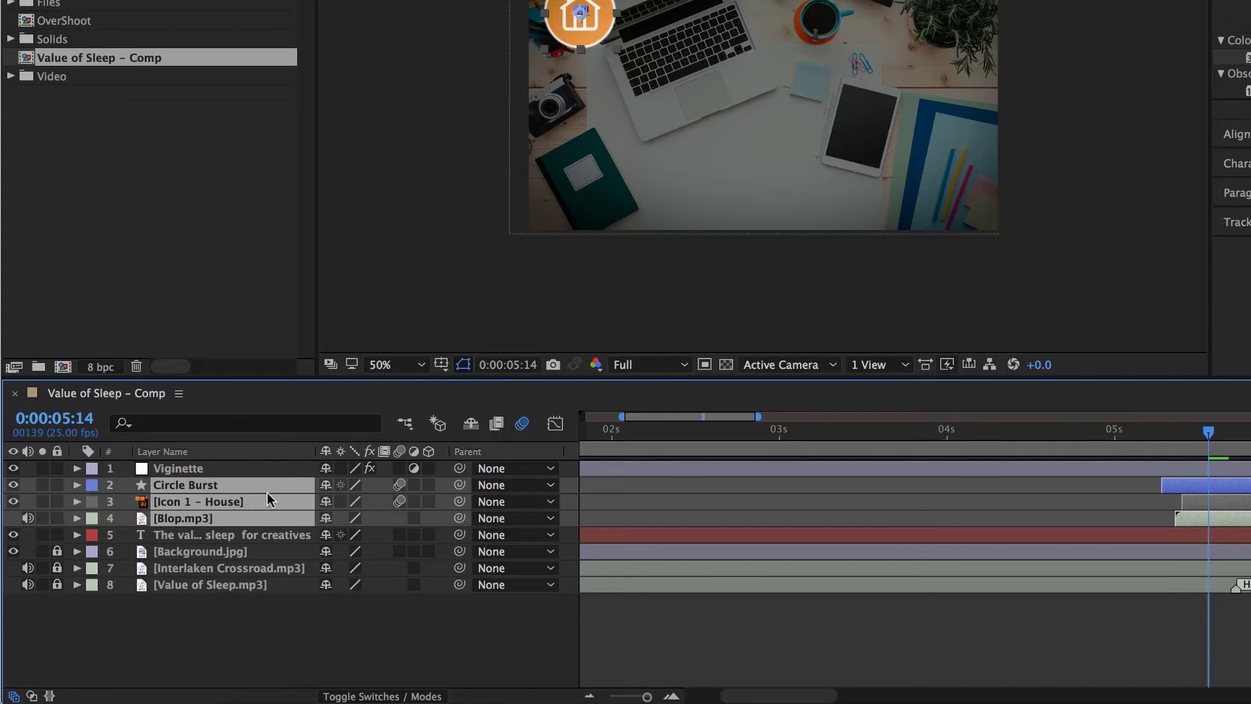
pyautogui.rightClick(190, 487)
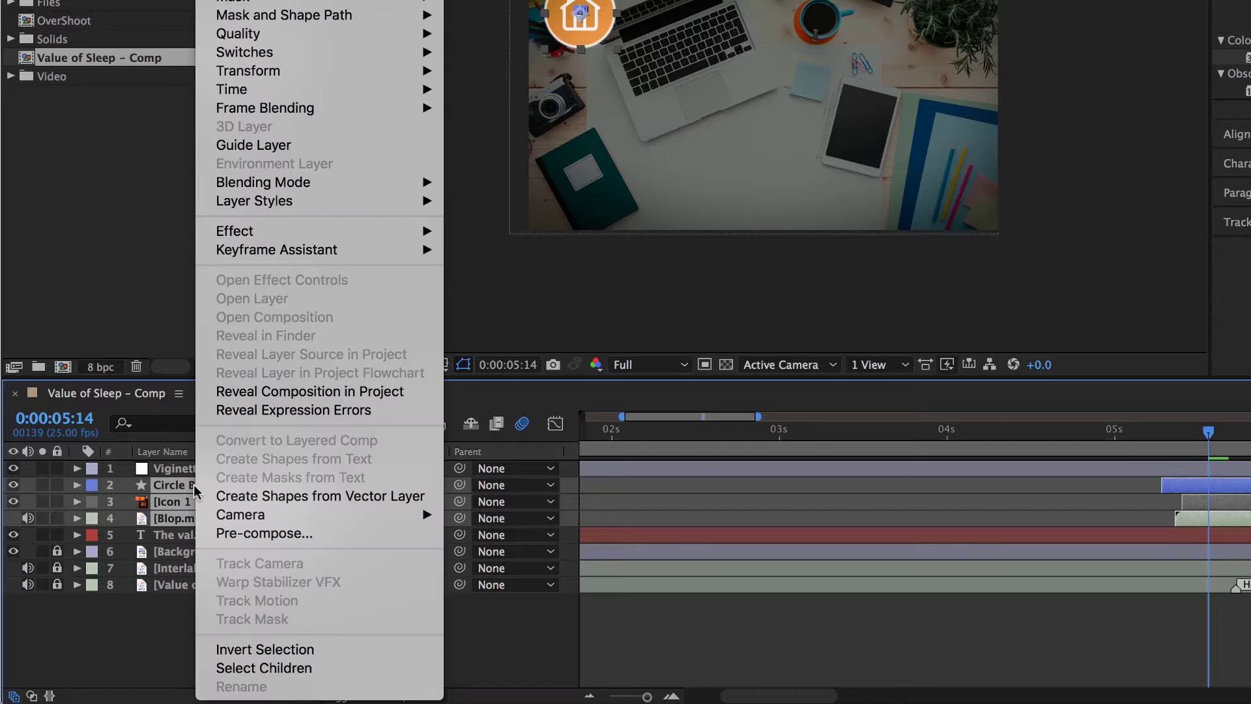
pyautogui.click(225, 533)
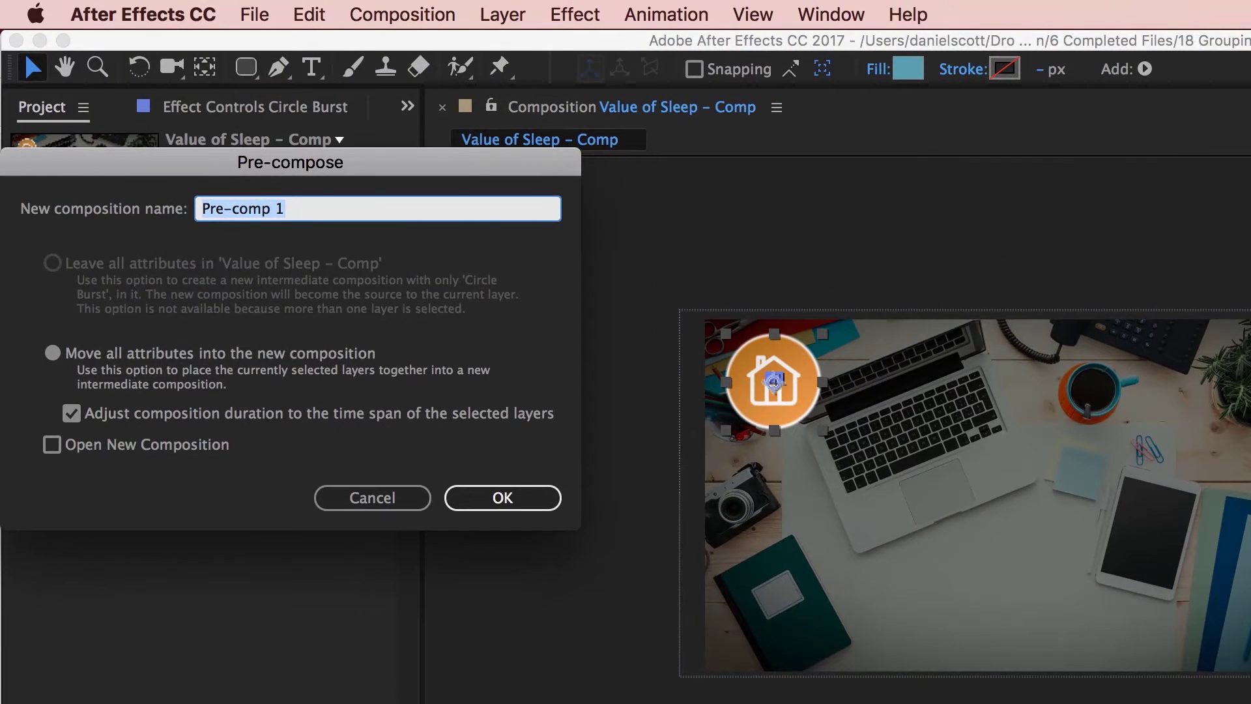
pyautogui.press('BackSpace')
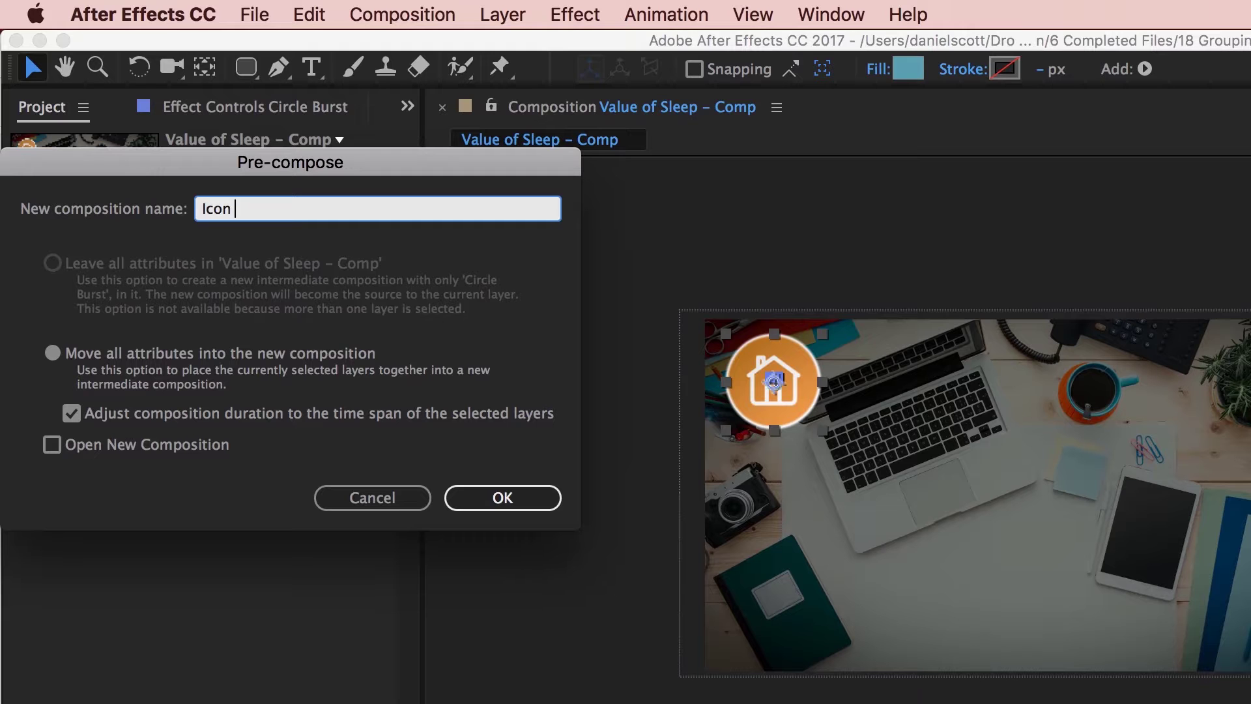
pyautogui.click(502, 498)
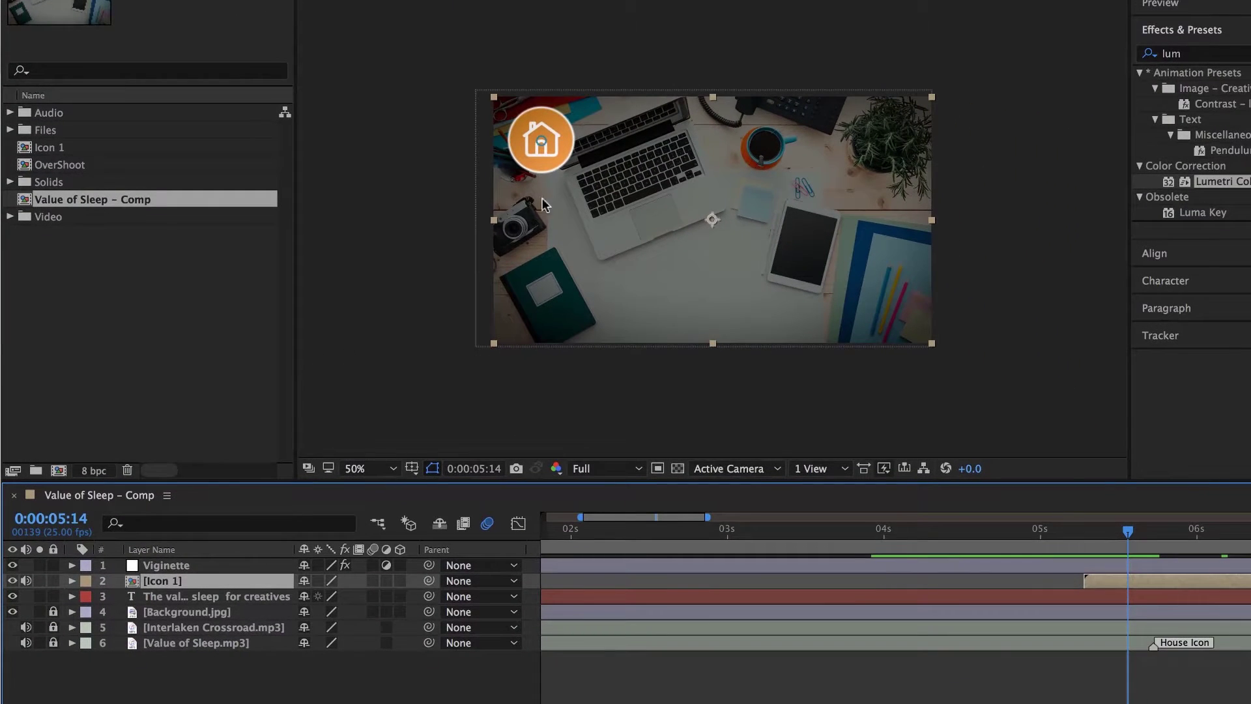
# Scrub to 0:00:05:23, view the OverShoot composition, and return to Value of Sleep – Comp.
pyautogui.moveTo(1128, 531); pyautogui.dragTo(1184, 543)
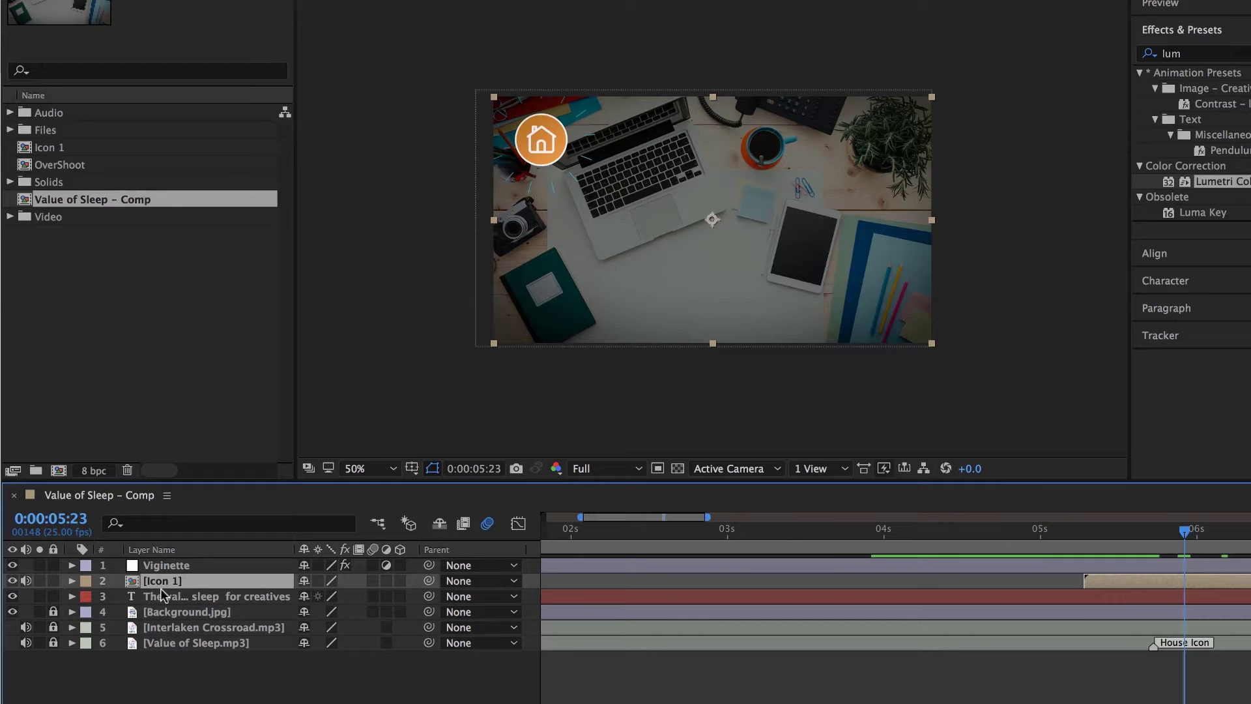
pyautogui.doubleClick(61, 167)
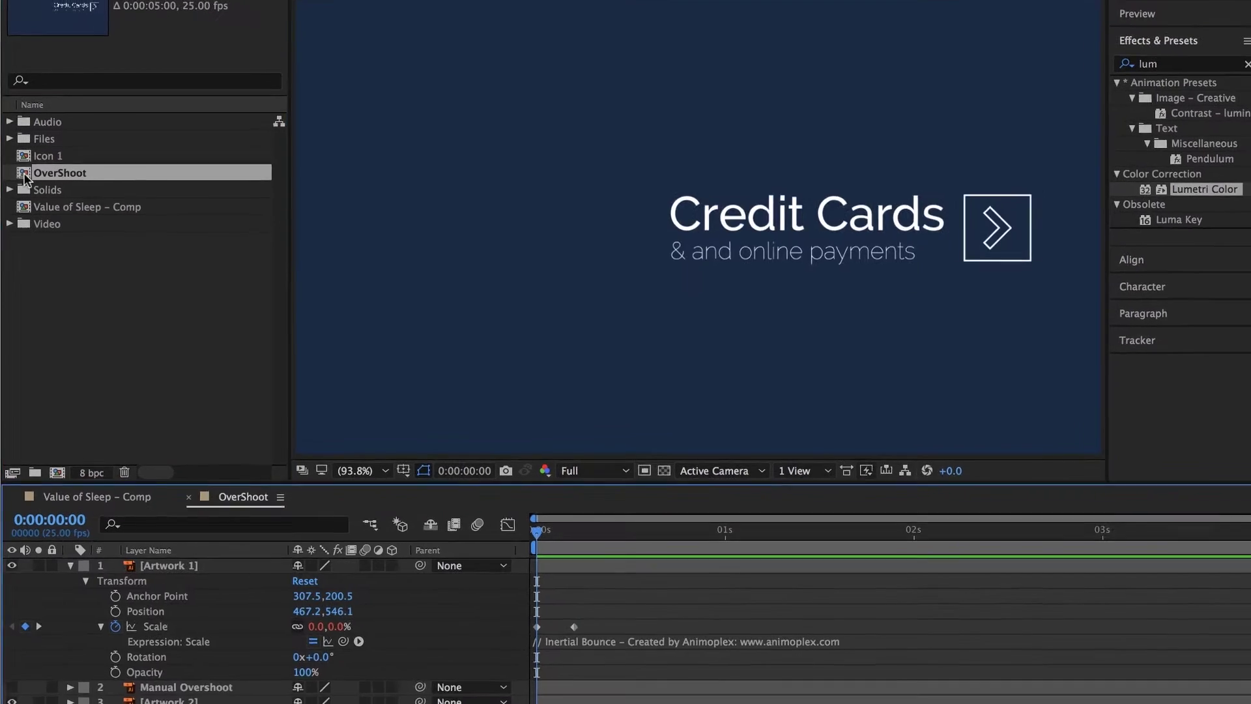
pyautogui.click(228, 8)
pyautogui.click(83, 410)
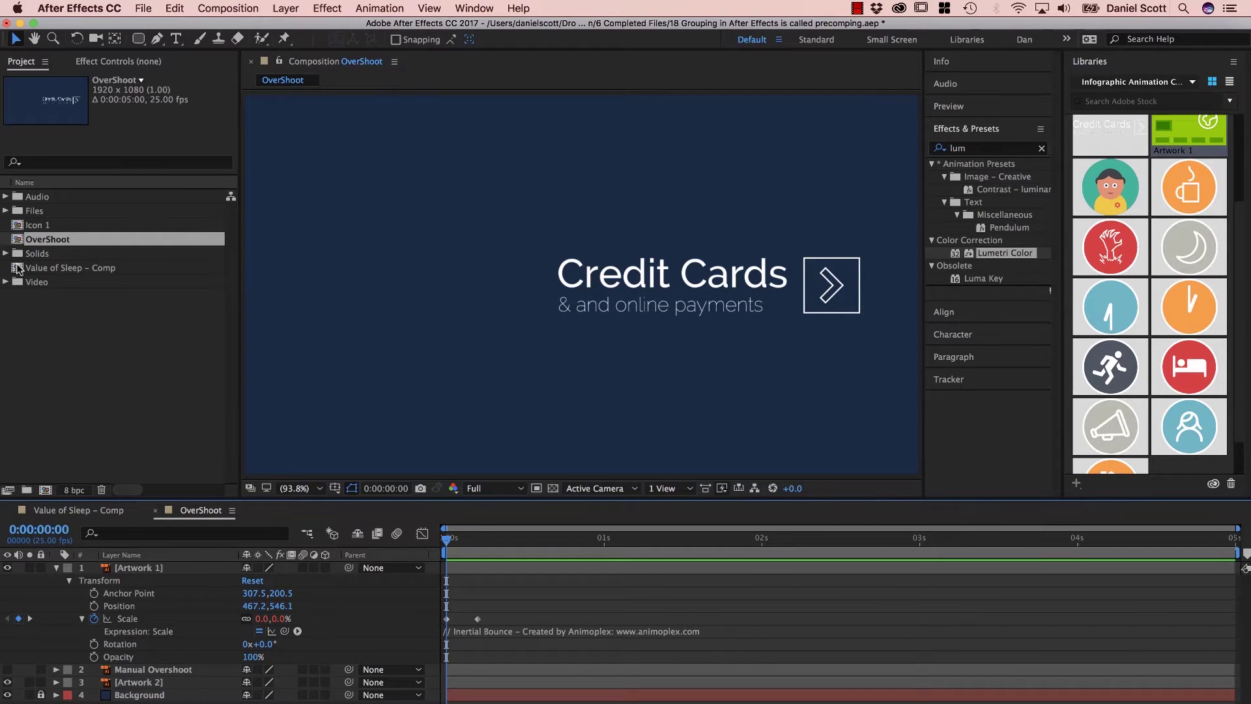
pyautogui.doubleClick(17, 268)
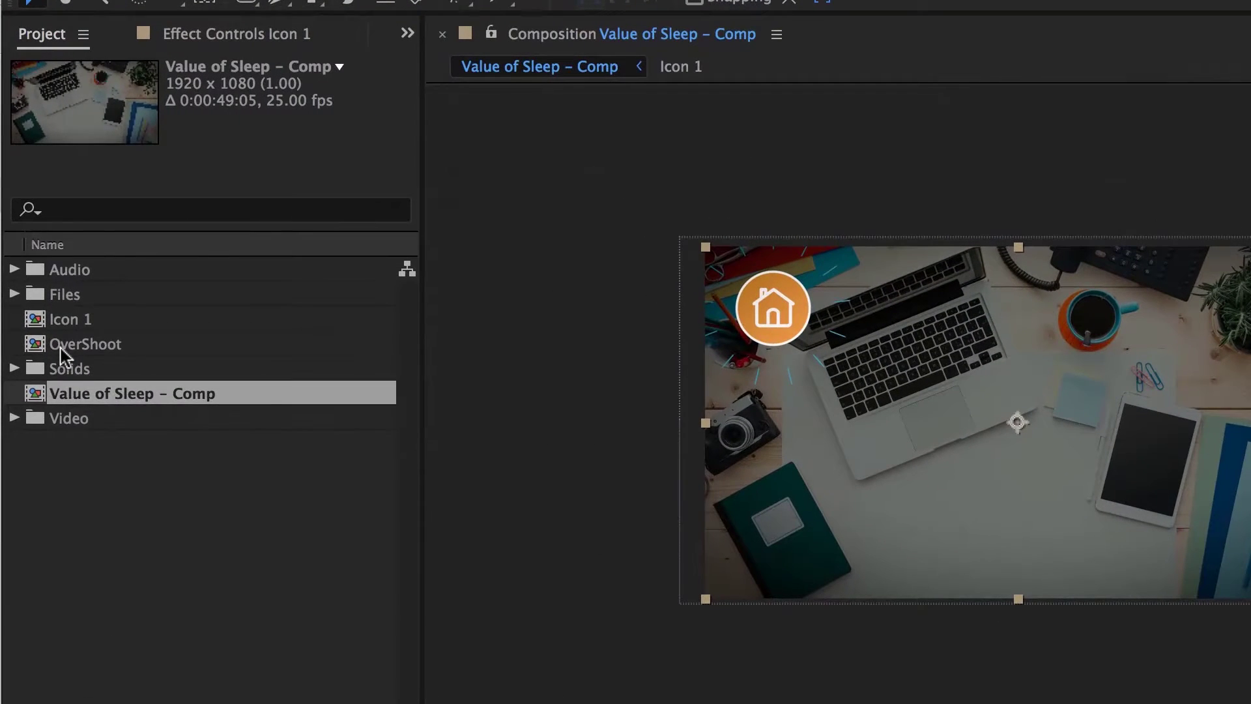
# Open the Icon 1 composition from the project and play back its contents.
pyautogui.click(36, 239)
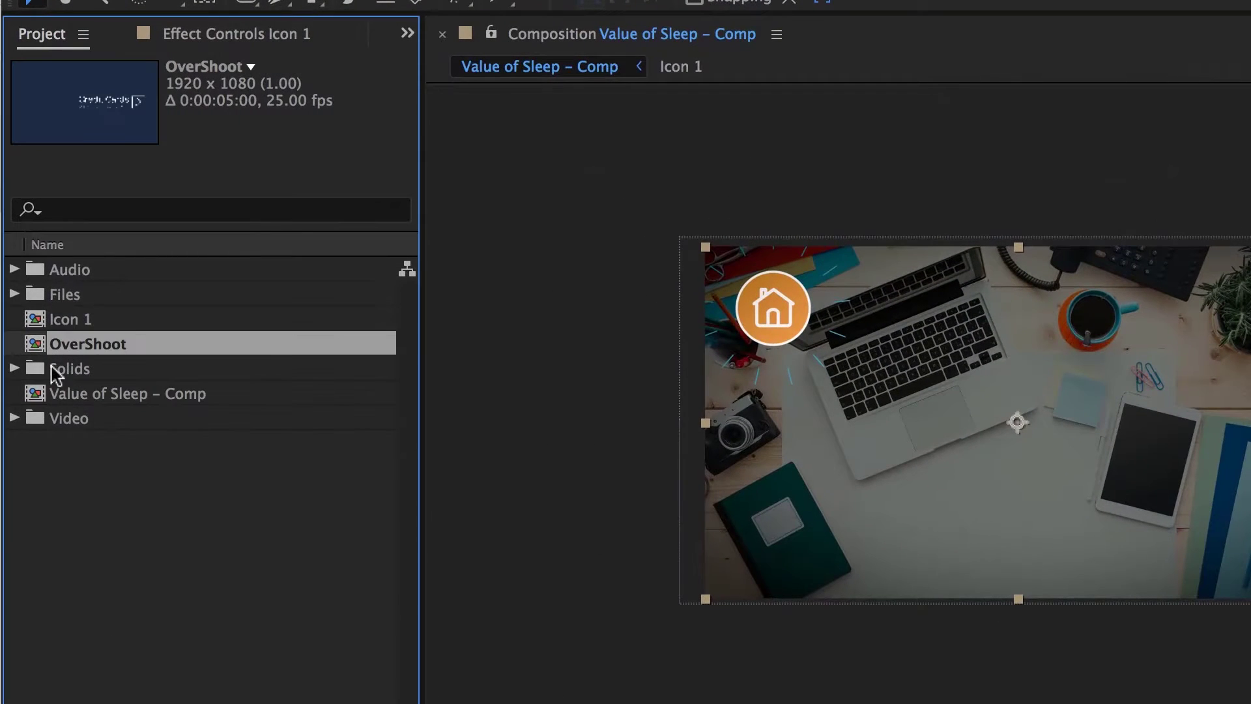
pyautogui.click(60, 327)
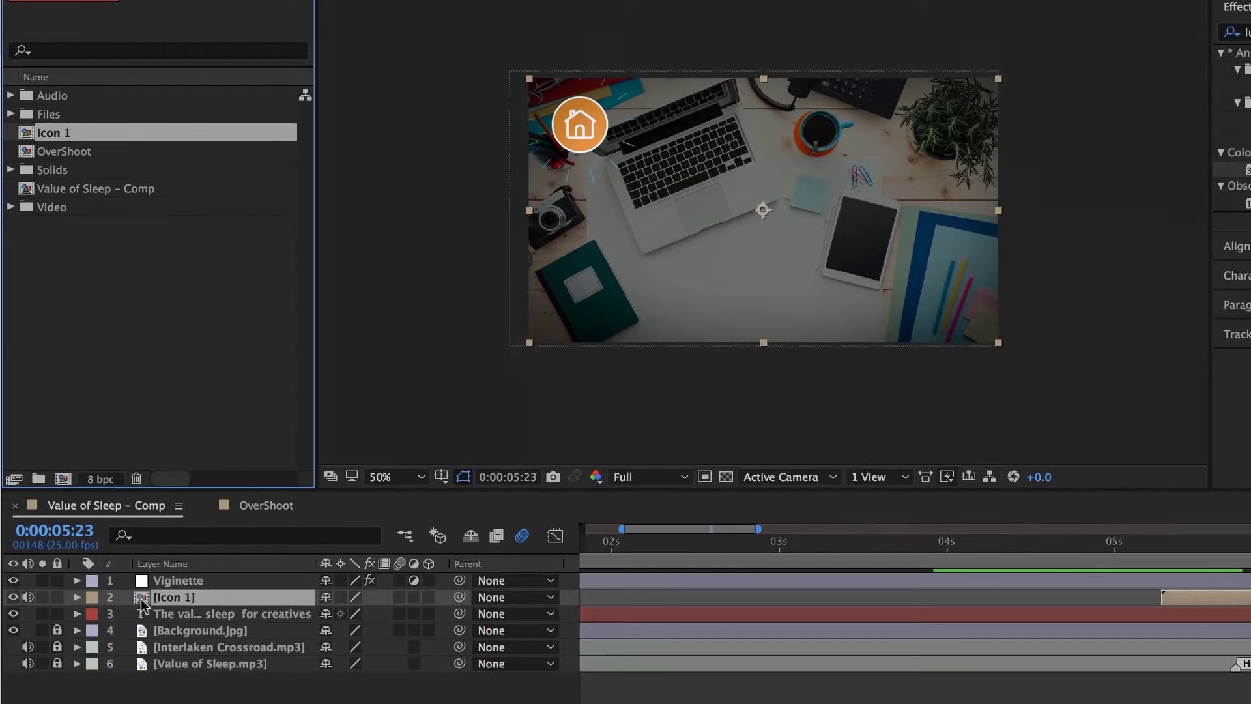
pyautogui.doubleClick(29, 135)
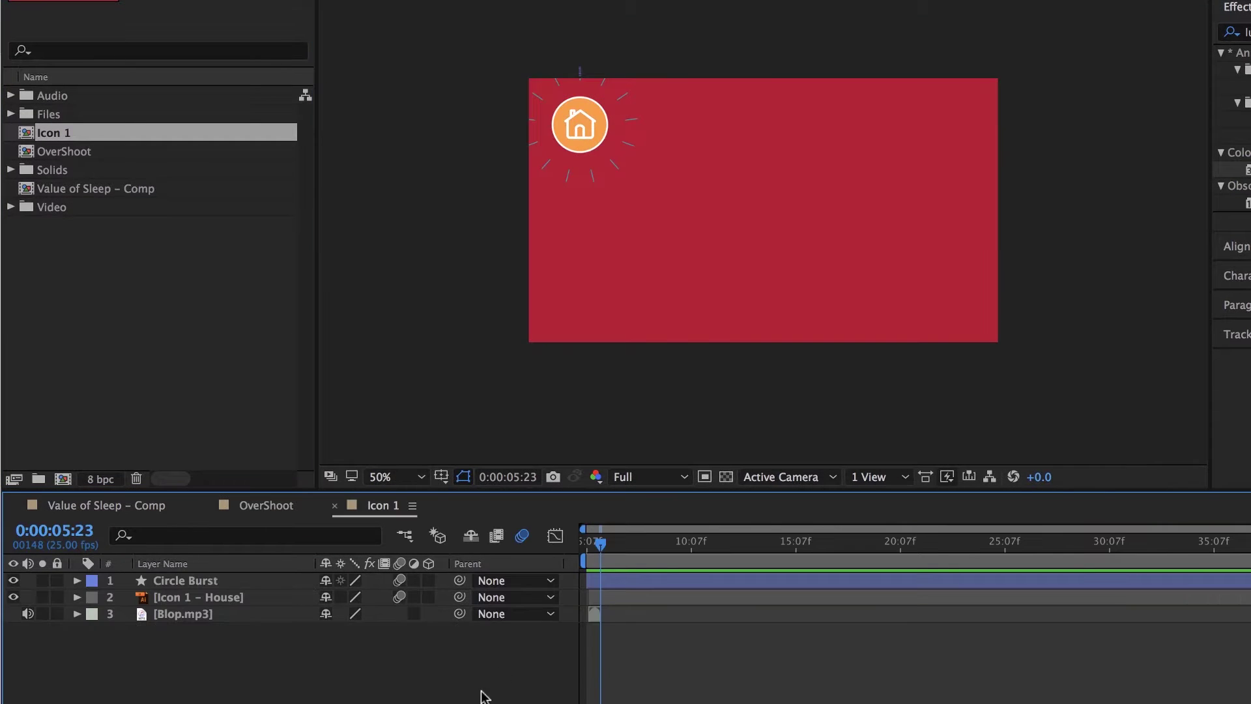
pyautogui.moveTo(610, 560); pyautogui.dragTo(578, 558)
pyautogui.press('space')
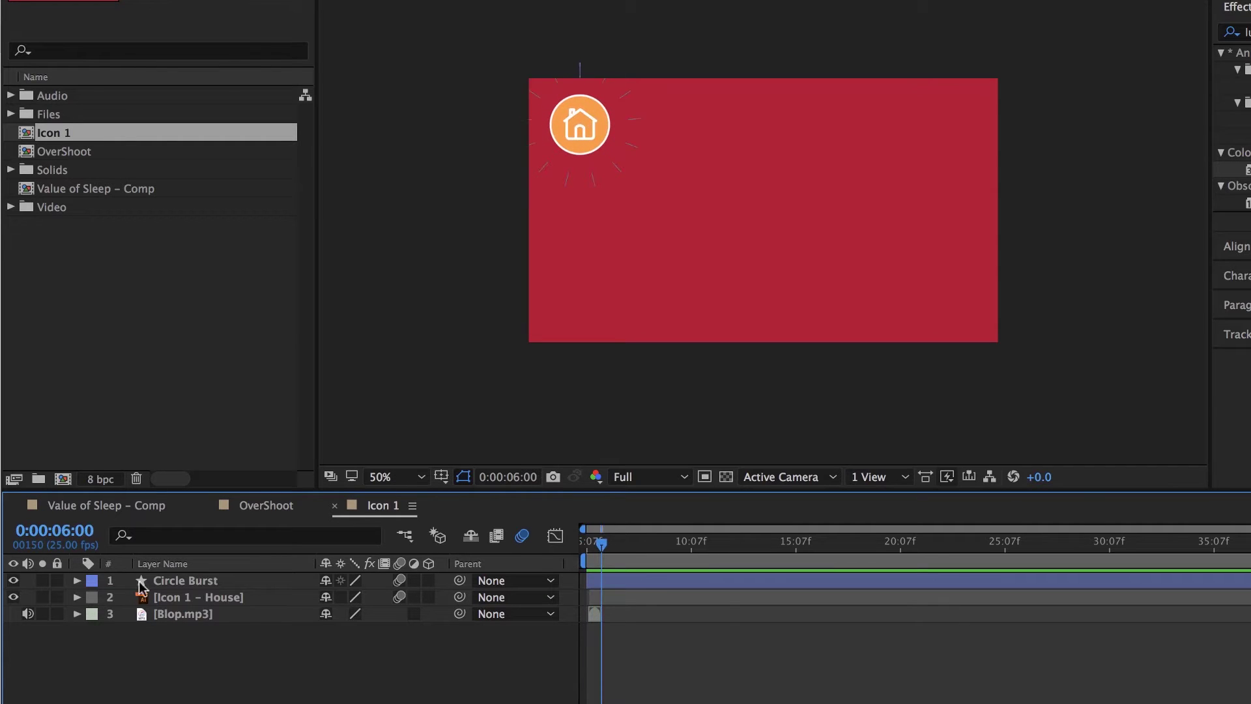
# Switch among the Value of Sleep – Comp, Icon 1 and OverShoot timelines, ending on Value of Sleep – Comp.
pyautogui.doubleClick(29, 193)
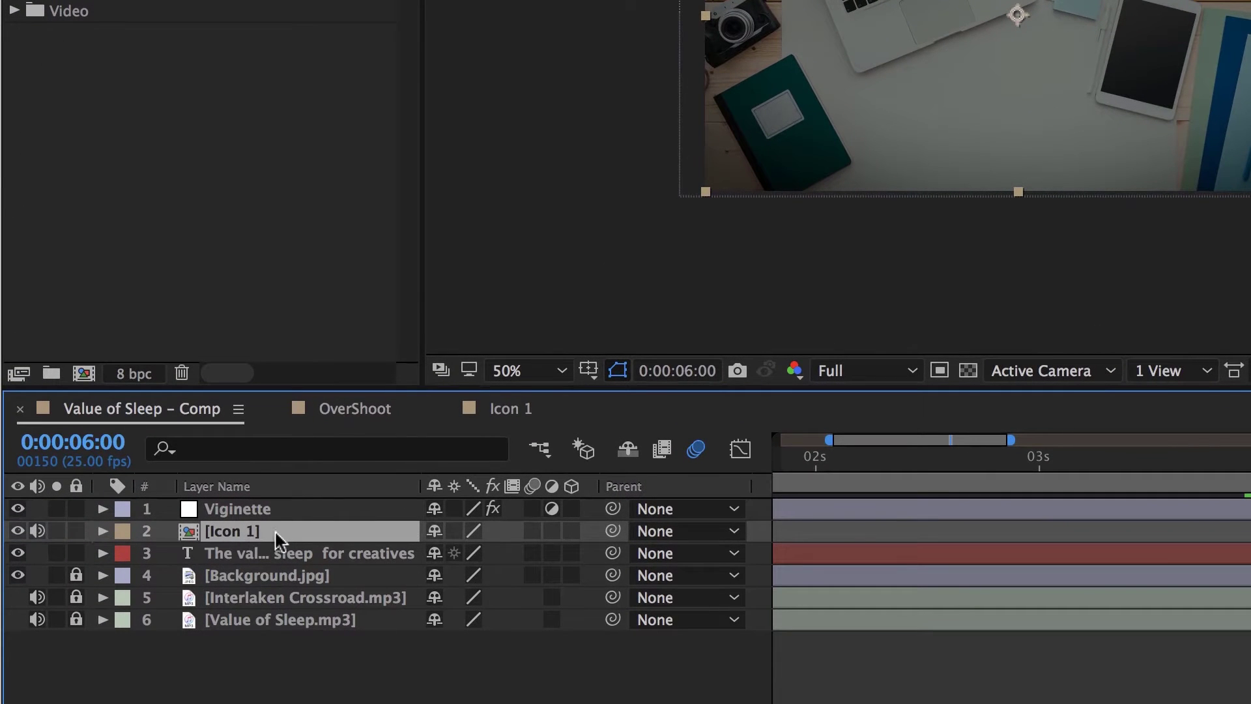
pyautogui.doubleClick(190, 536)
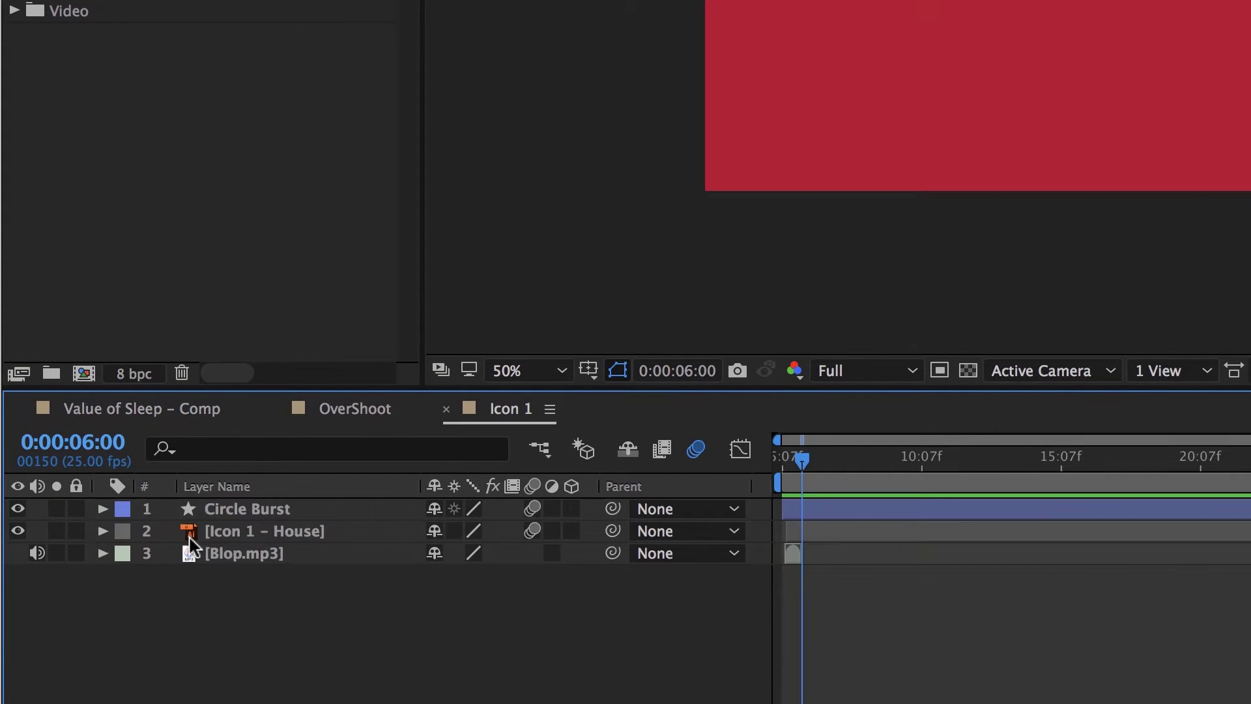
pyautogui.click(168, 411)
pyautogui.click(349, 412)
pyautogui.click(480, 412)
pyautogui.click(378, 412)
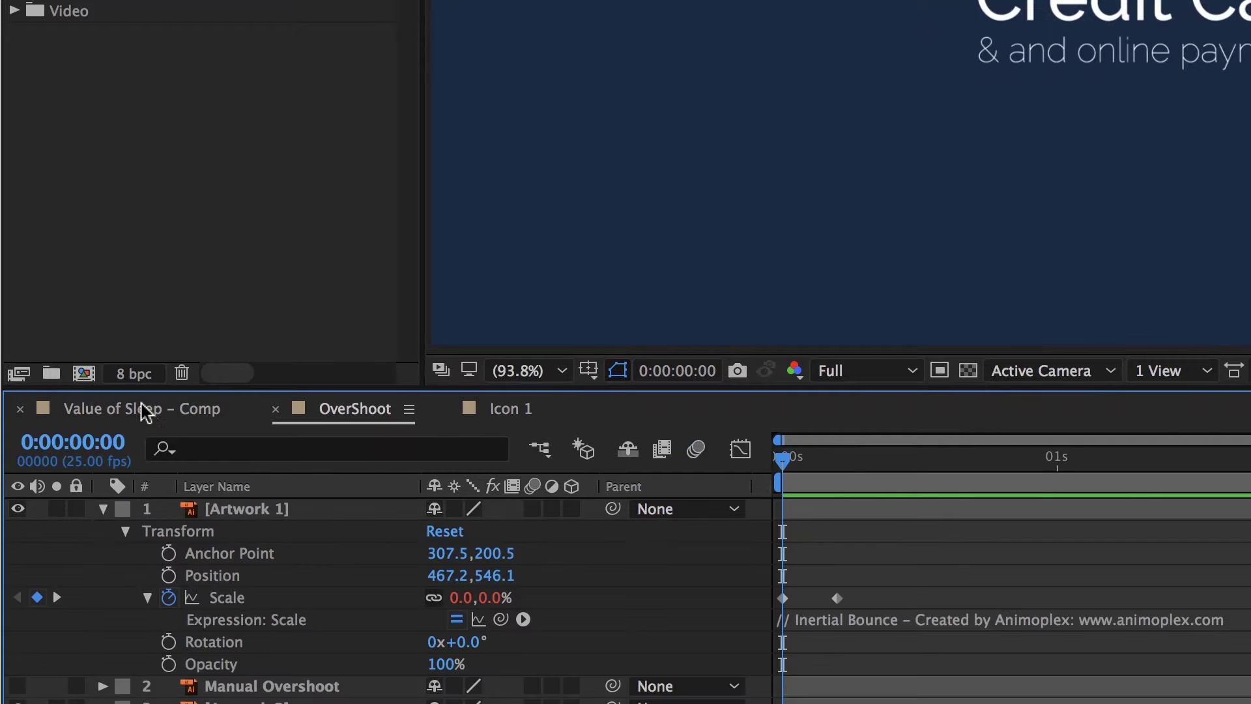
pyautogui.click(157, 412)
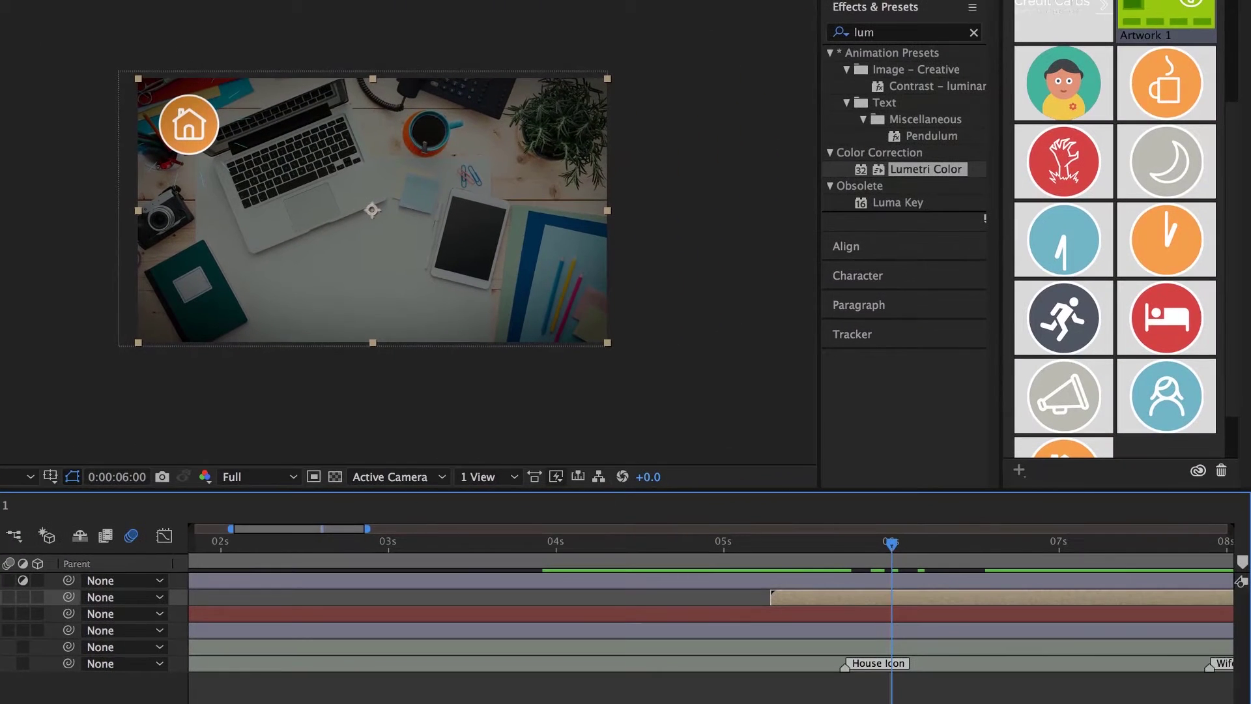
# Inside Icon 1, delay the Icon 1 – House and Blop.mp3 layers together by three frames, starting the house at 0:00:05:13.
pyautogui.moveTo(892, 570); pyautogui.dragTo(826, 573)
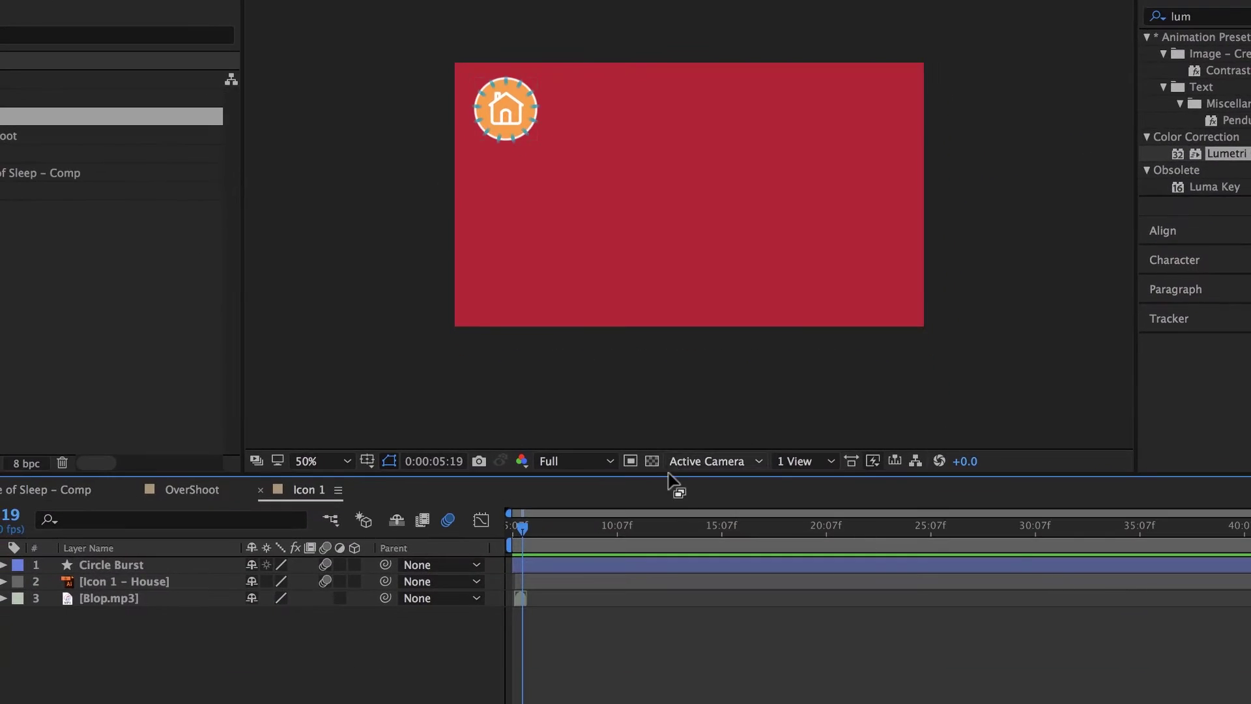
pyautogui.scroll(6, 533, 529)
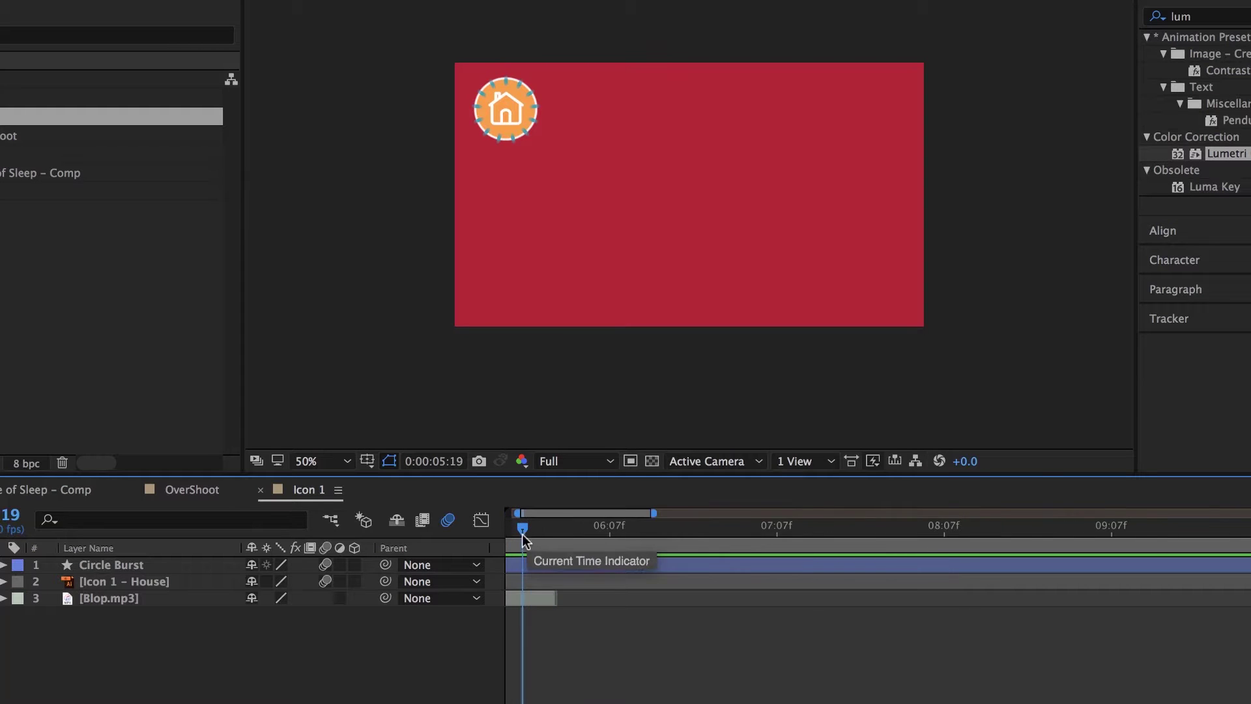
pyautogui.moveTo(512, 529); pyautogui.dragTo(806, 544)
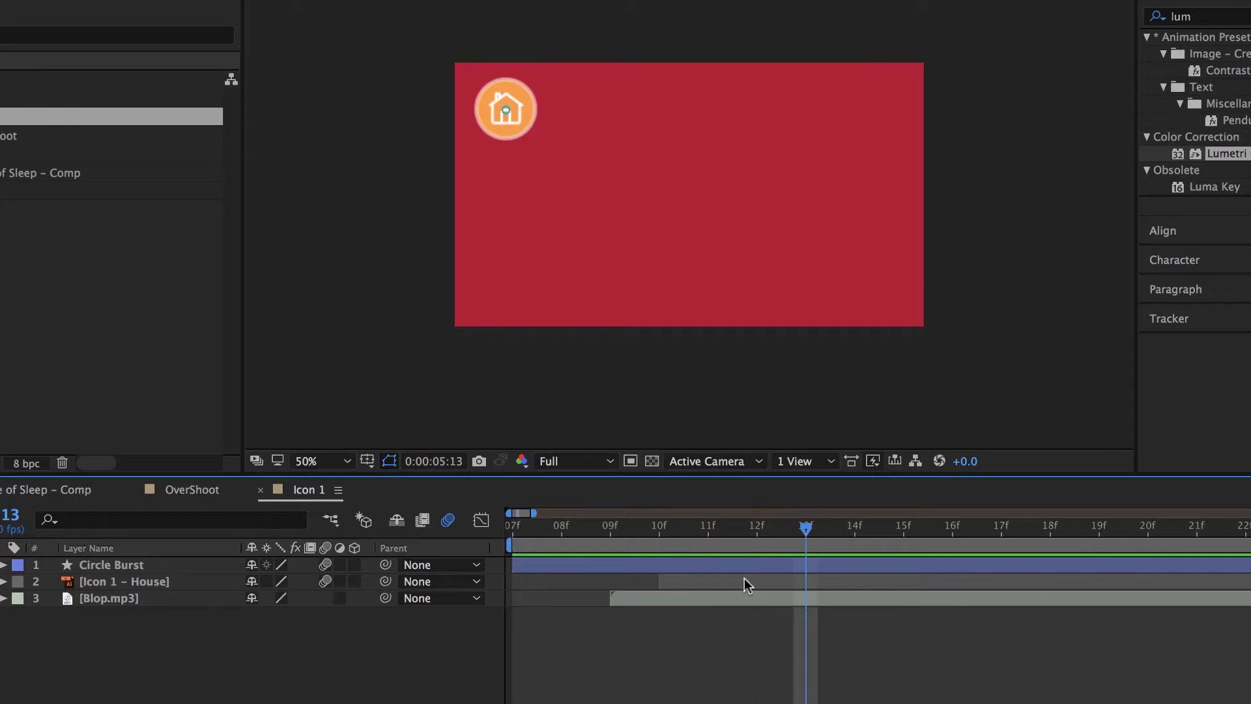
pyautogui.click(666, 565)
pyautogui.press('i')
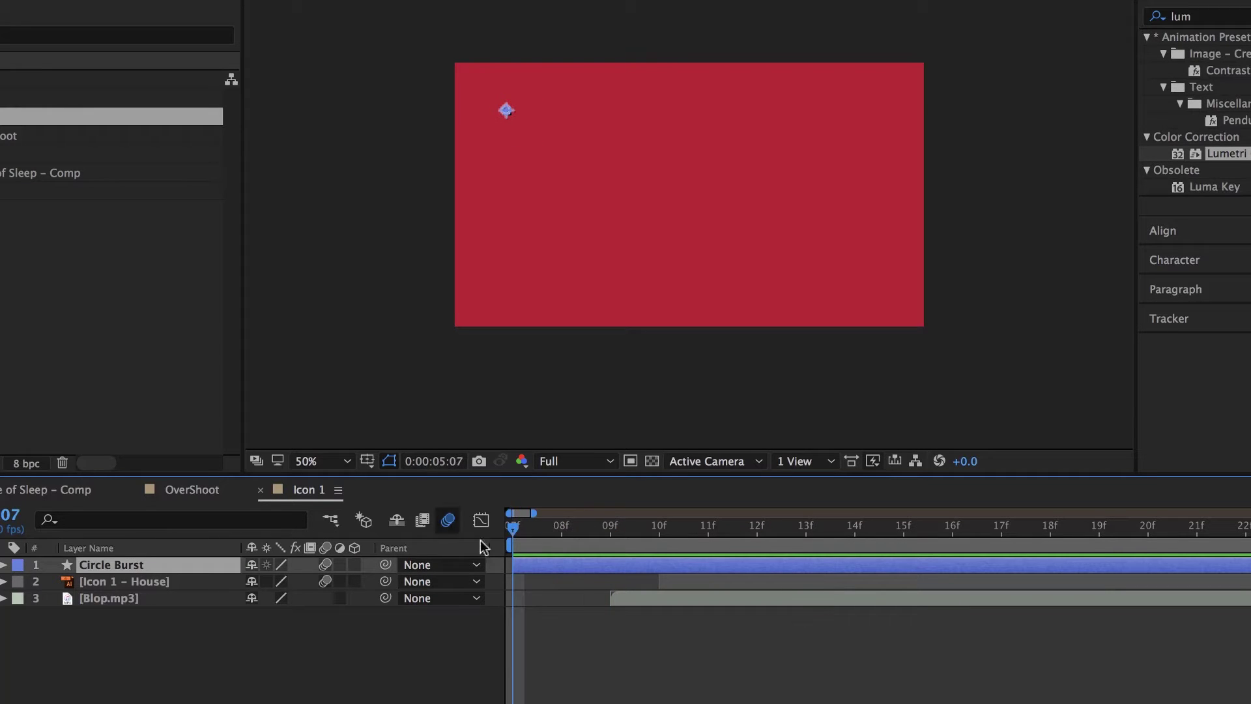
pyautogui.click(681, 583)
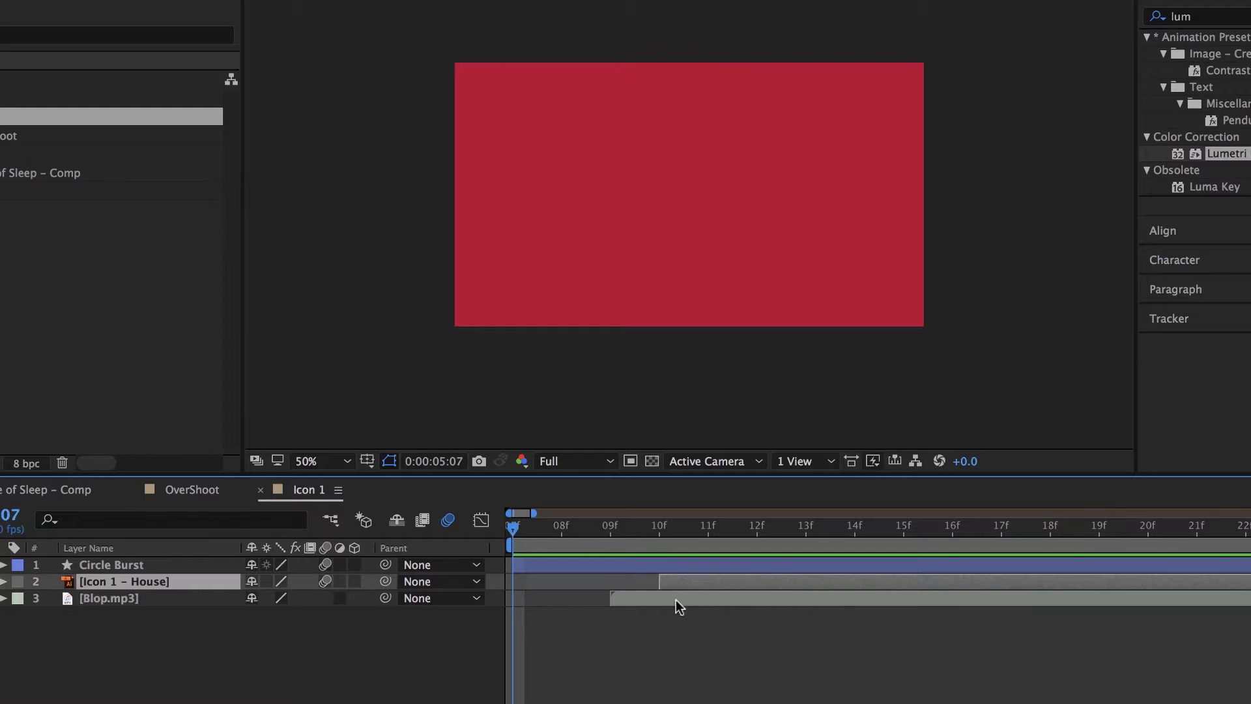
pyautogui.keyDown('shift'); pyautogui.click(675, 599); pyautogui.keyUp('shift')
pyautogui.moveTo(685, 581); pyautogui.dragTo(817, 577)
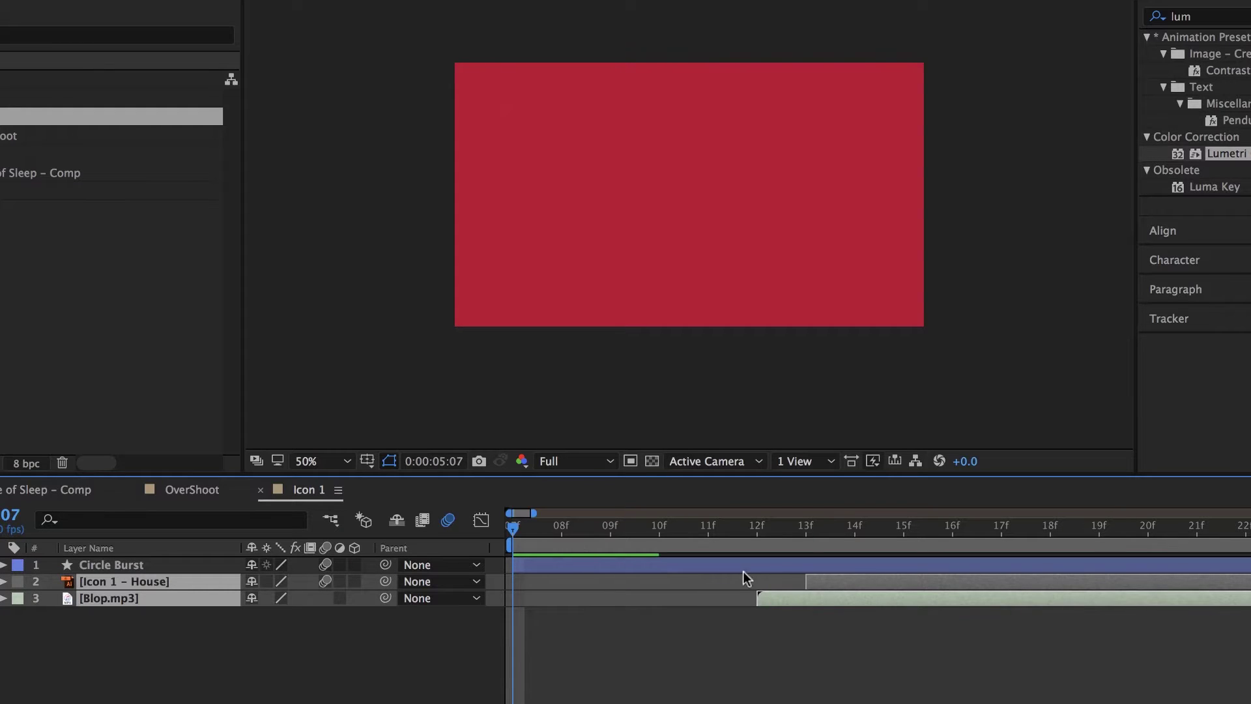
# Scrub through and play back the retimed icon animation in the Icon 1 composition.
pyautogui.moveTo(514, 529); pyautogui.dragTo(1105, 589)
pyautogui.moveTo(952, 529); pyautogui.dragTo(460, 524)
pyautogui.press('space')
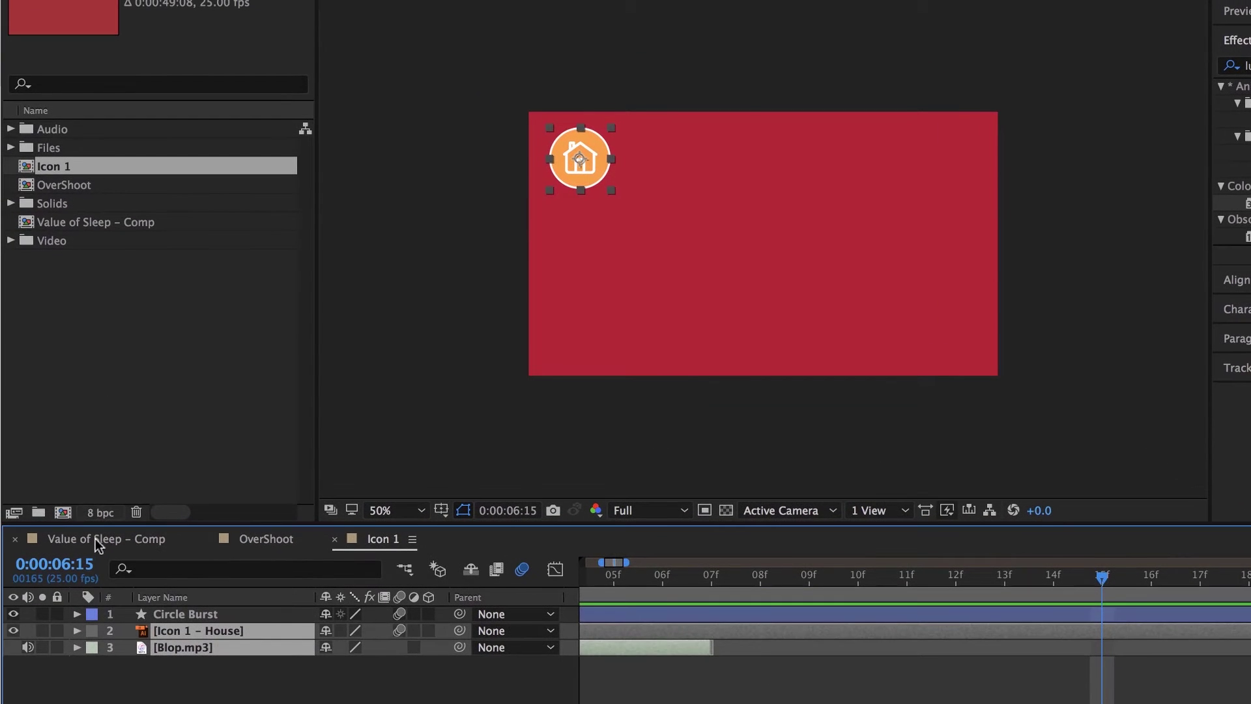
# Preview Value of Sleep – Comp from 0:00:04:22 and set its preview resolution to Quarter.
pyautogui.click(49, 506)
pyautogui.click(1094, 578)
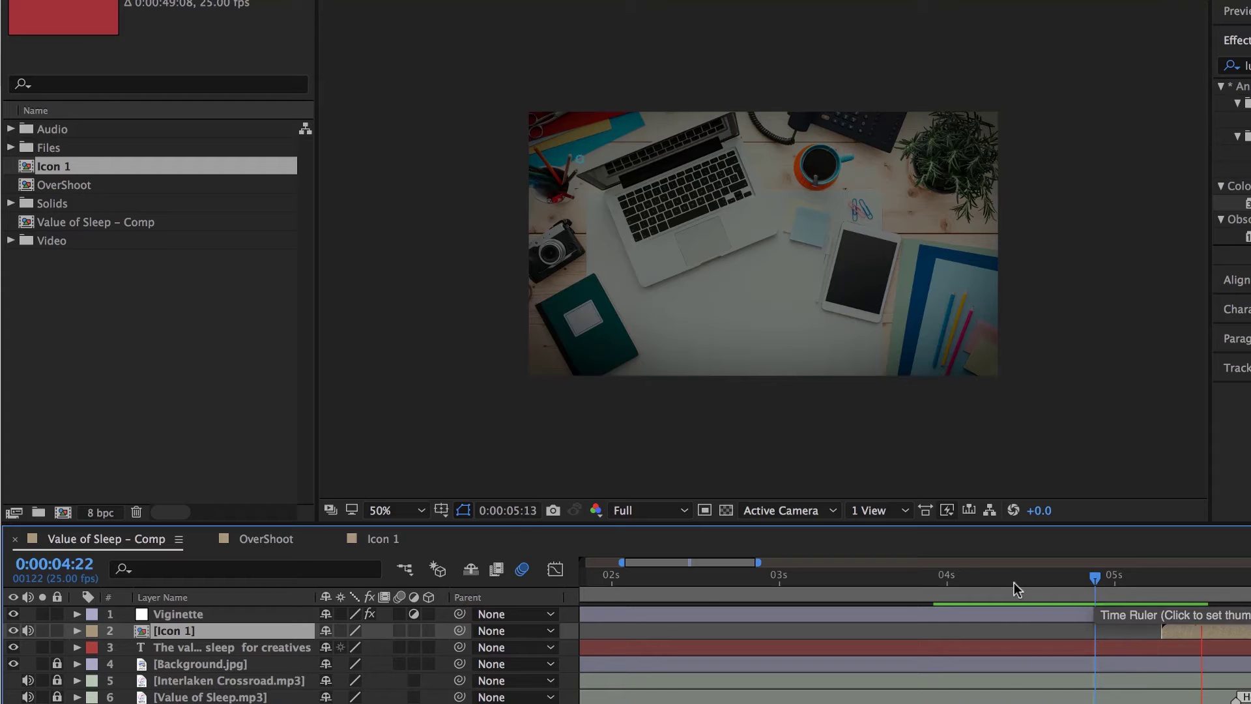
pyautogui.press('space')
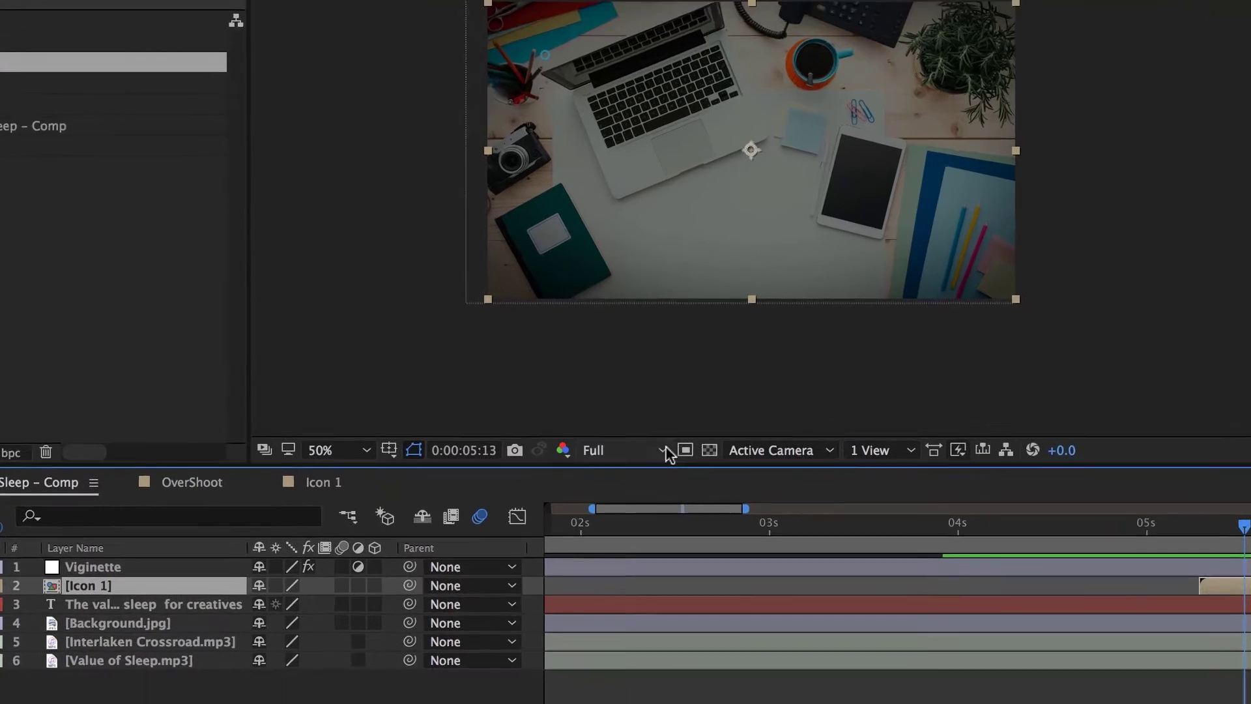
pyautogui.click(648, 510)
pyautogui.click(582, 488)
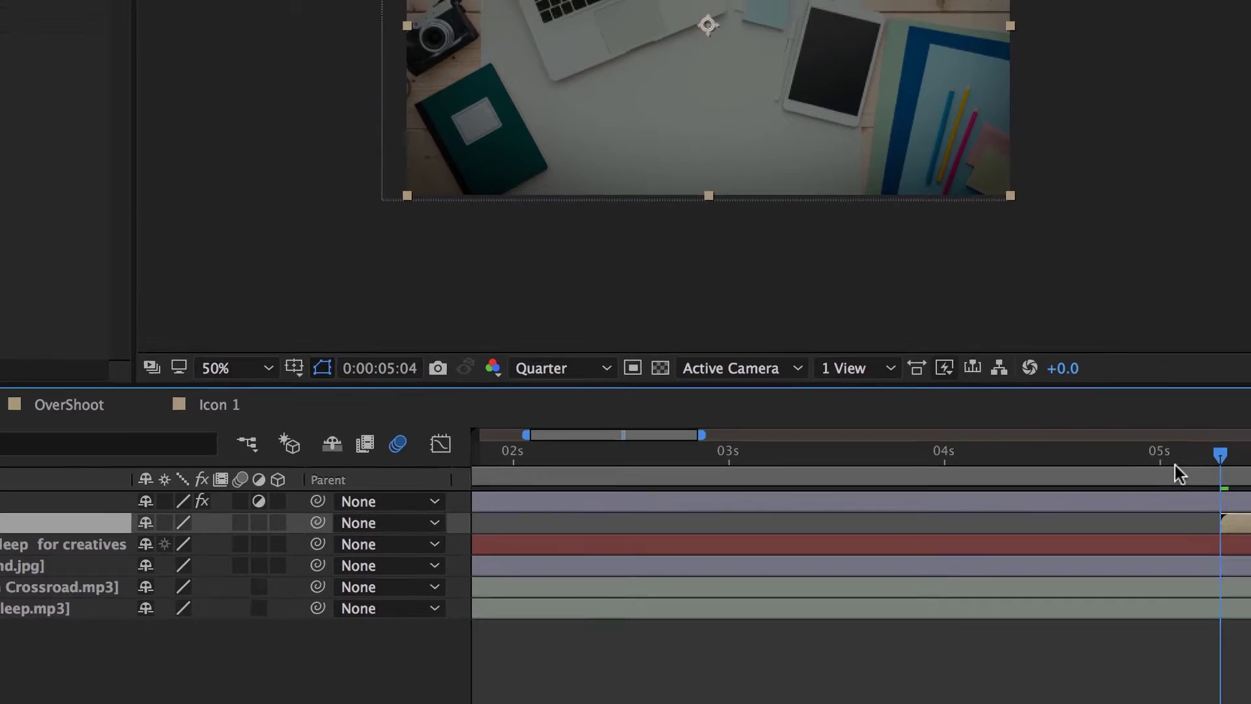
# Move the Icon 1 layer earlier to start at about 0:00:05:01 and preview the composition from 0:00:04:20.
pyautogui.press('space')
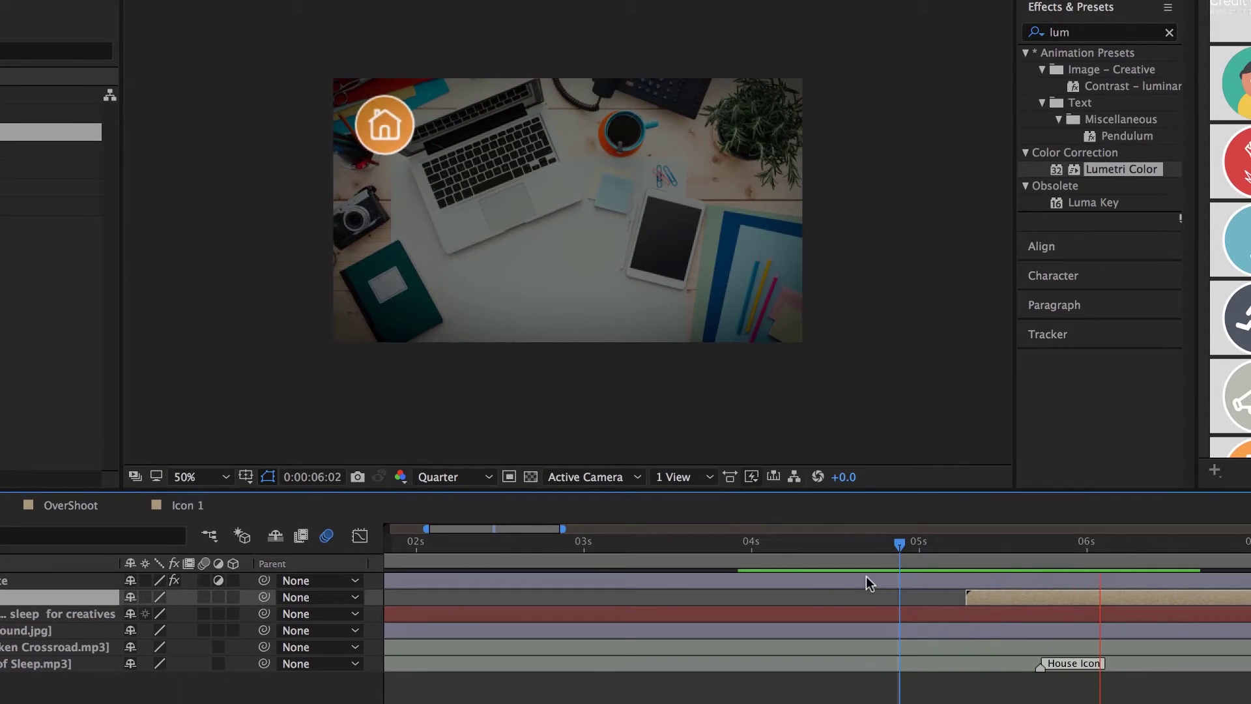
pyautogui.click(975, 595)
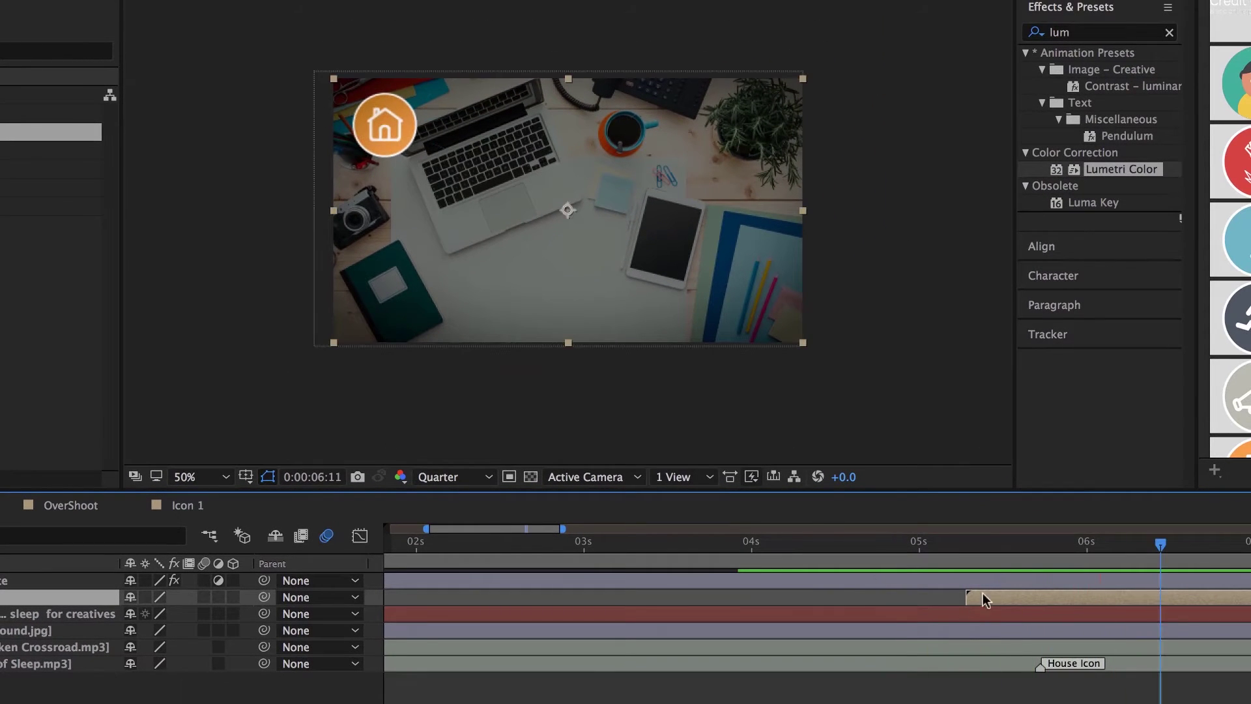
pyautogui.moveTo(1030, 597); pyautogui.dragTo(989, 596)
pyautogui.click(886, 544)
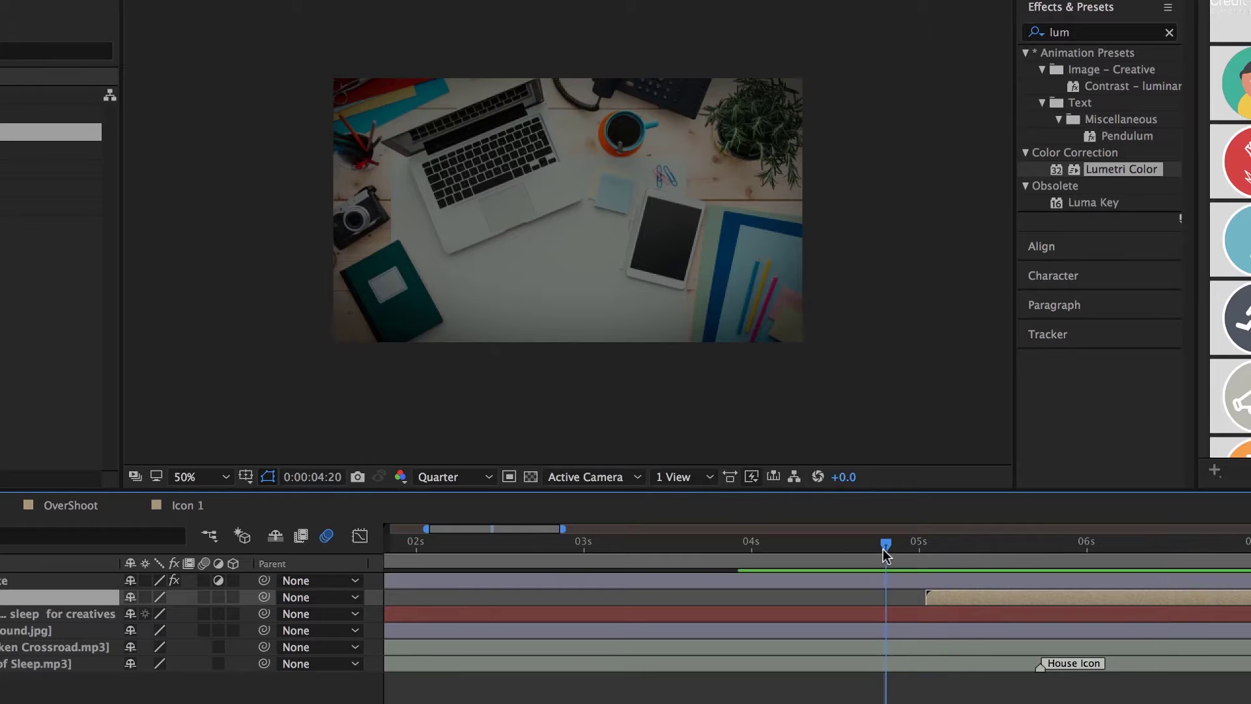
pyautogui.press('space')
pyautogui.press('space')
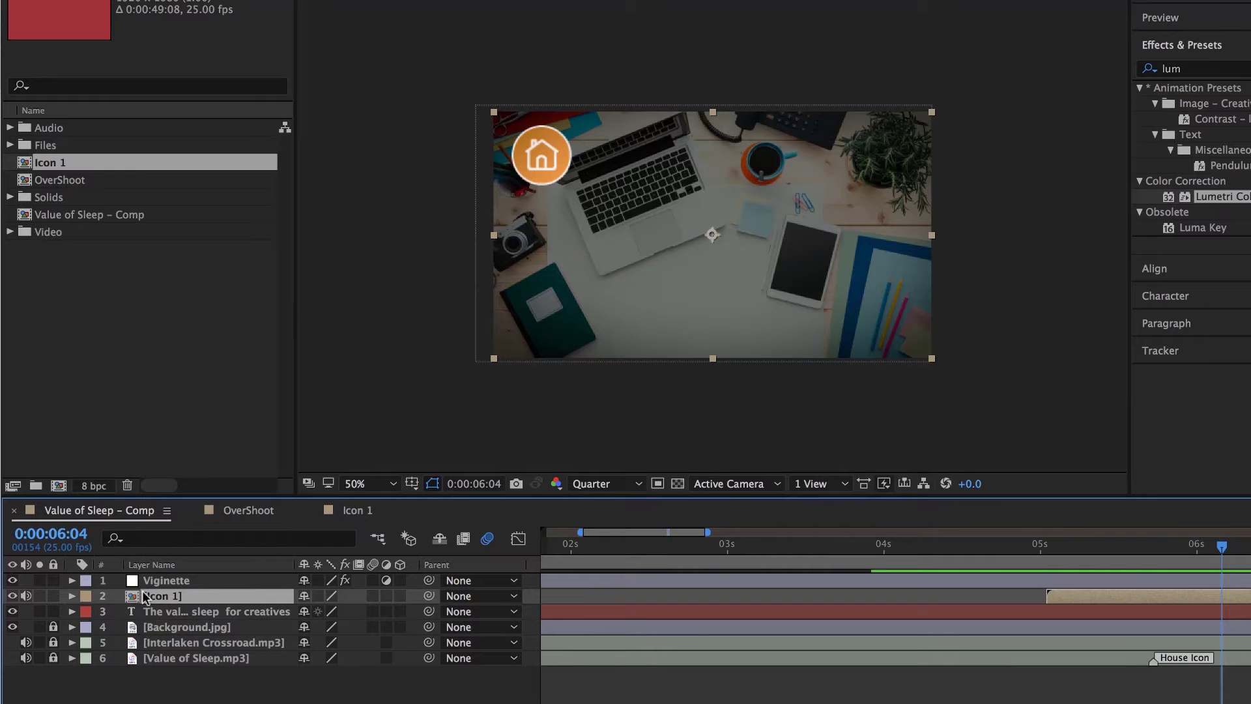
# Duplicate the Icon 1 composition in the project.
pyautogui.click(109, 366)
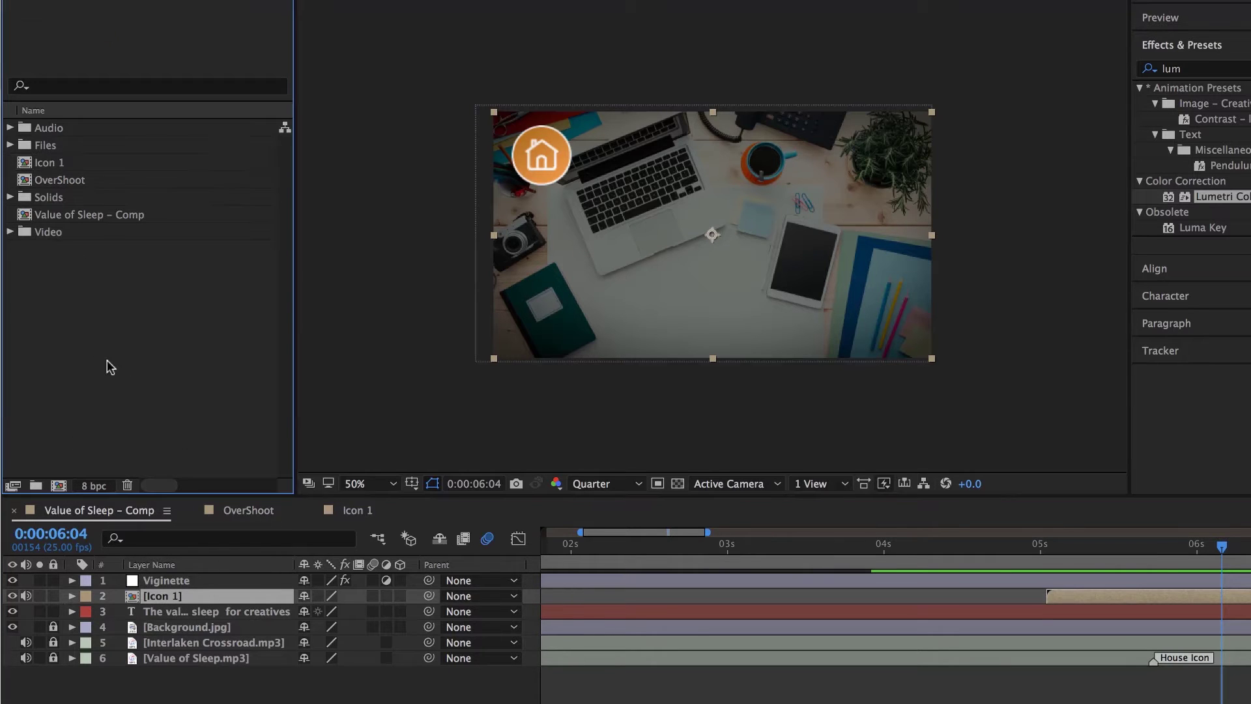
pyautogui.click(41, 161)
pyautogui.moveTo(27, 166); pyautogui.dragTo(114, 603)
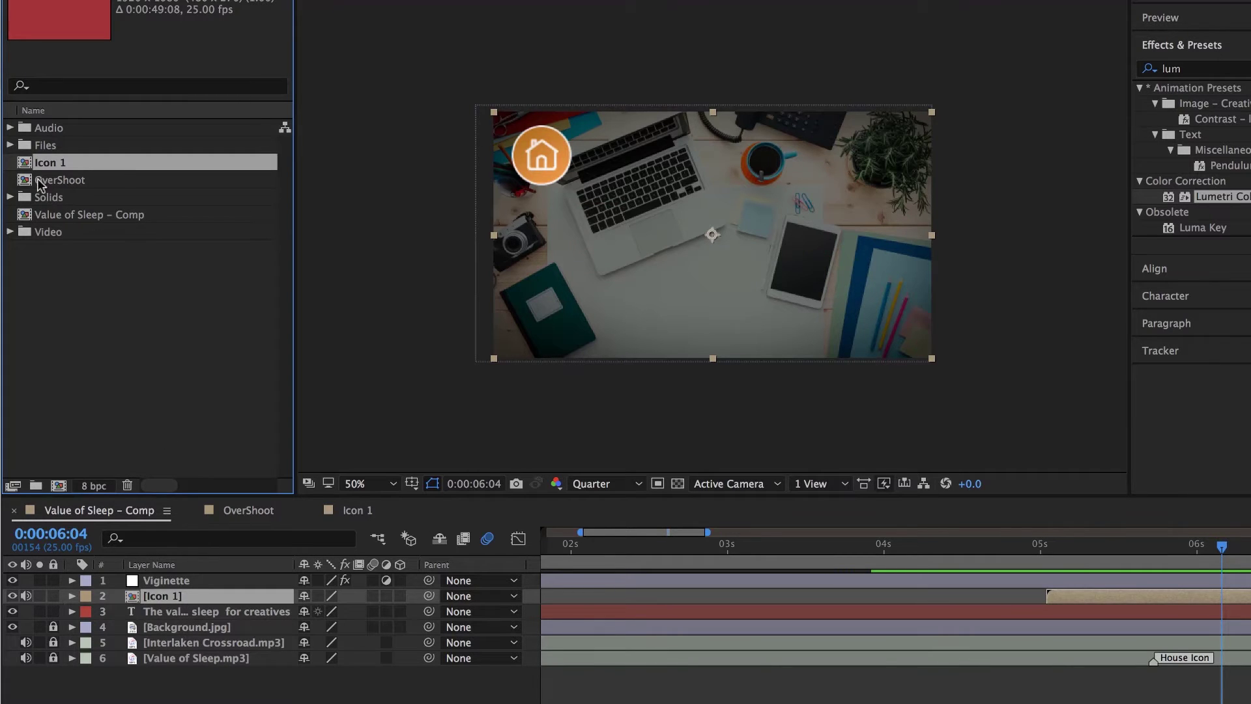
pyautogui.doubleClick(49, 163)
pyautogui.rightClick(50, 163)
pyautogui.click(22, 167)
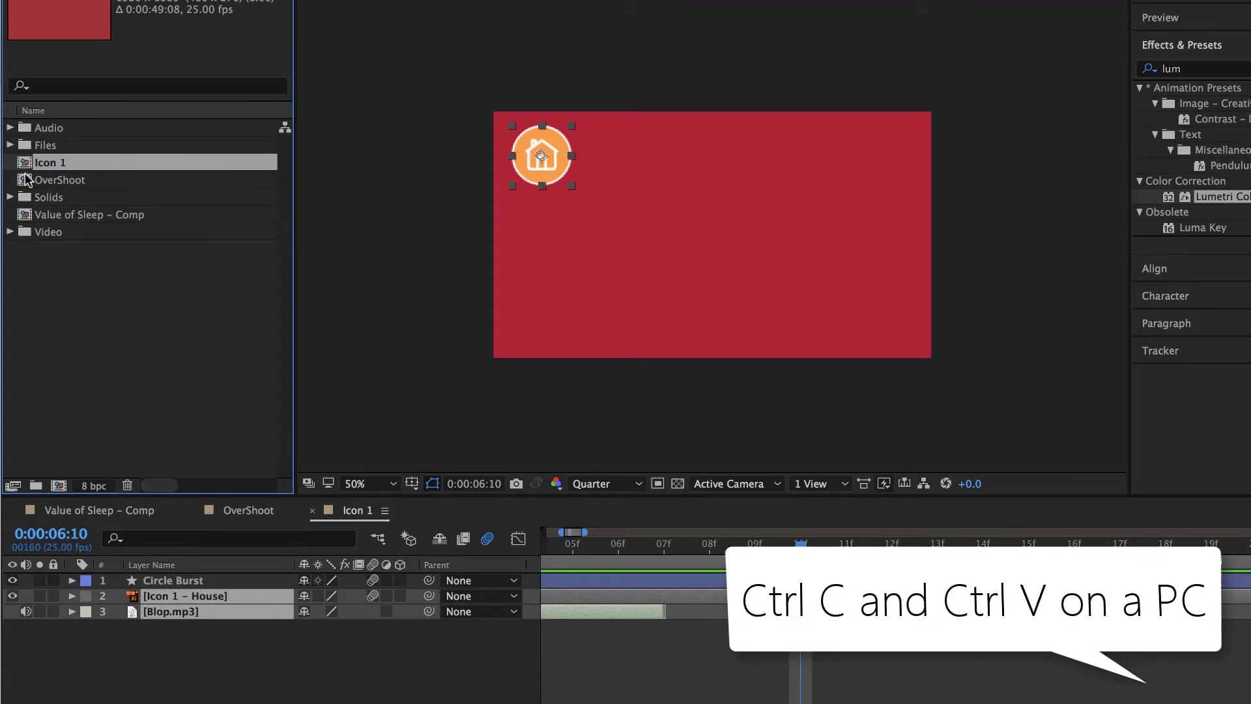
pyautogui.press('super+c')
pyautogui.press('super+v')
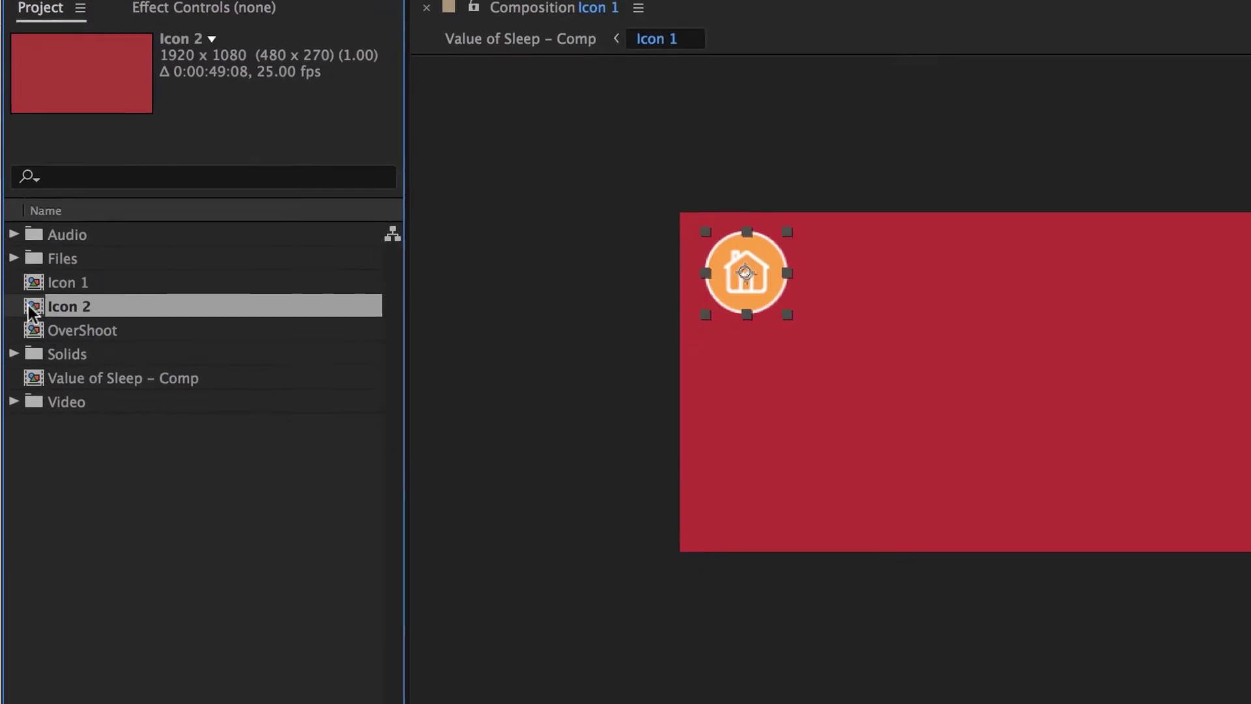
# Open the Icon 2 composition, go to 0:00:06:00 and reveal the Icon 1 – House layer's keyframes.
pyautogui.doubleClick(51, 179)
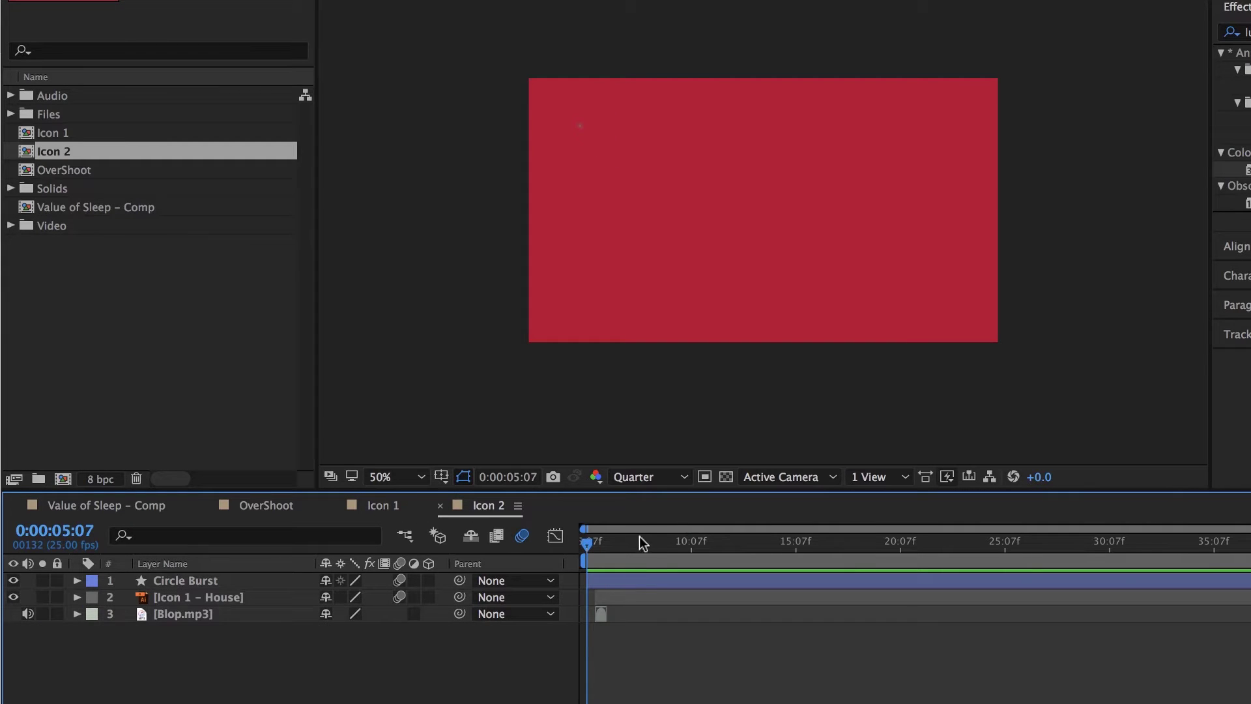
pyautogui.moveTo(614, 542); pyautogui.dragTo(602, 542)
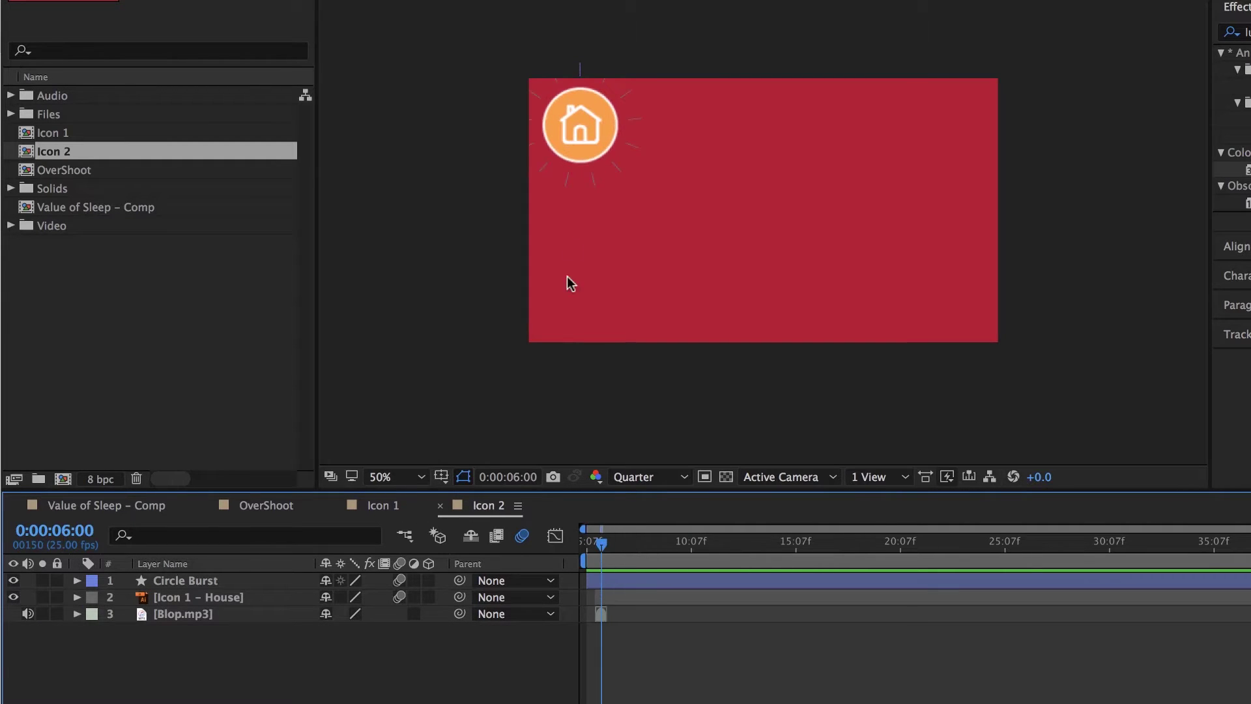
pyautogui.click(199, 598)
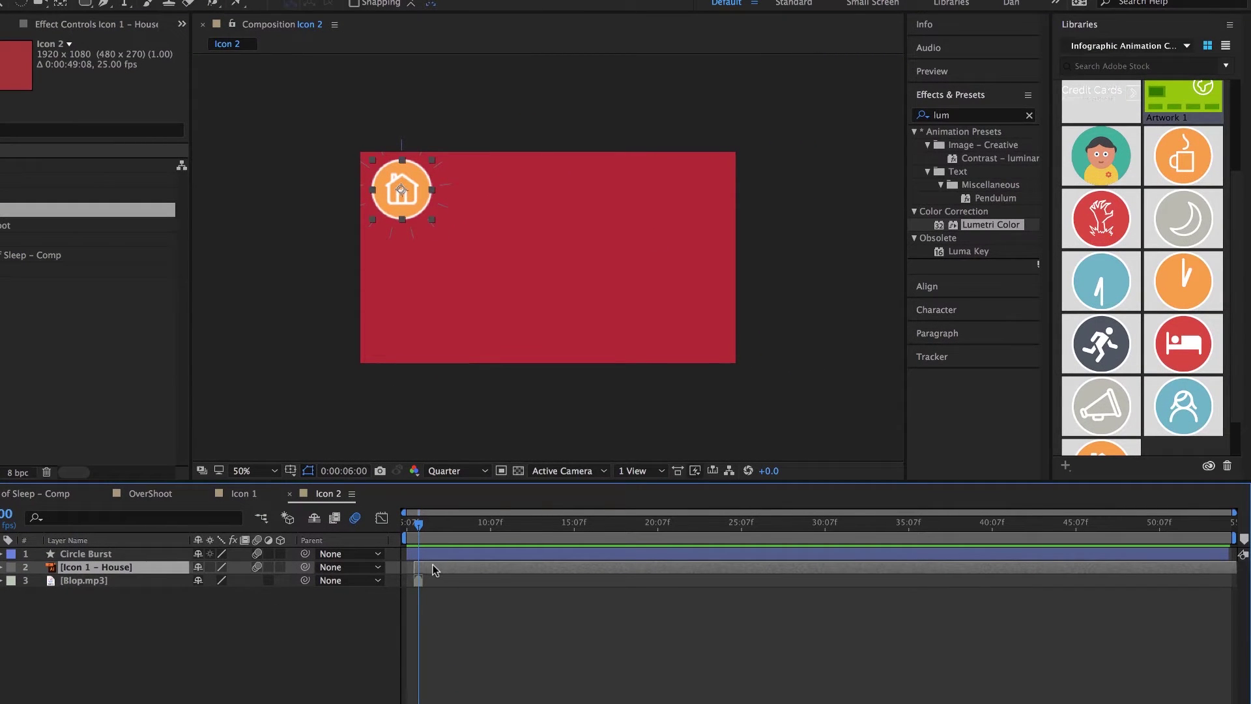
pyautogui.press('u')
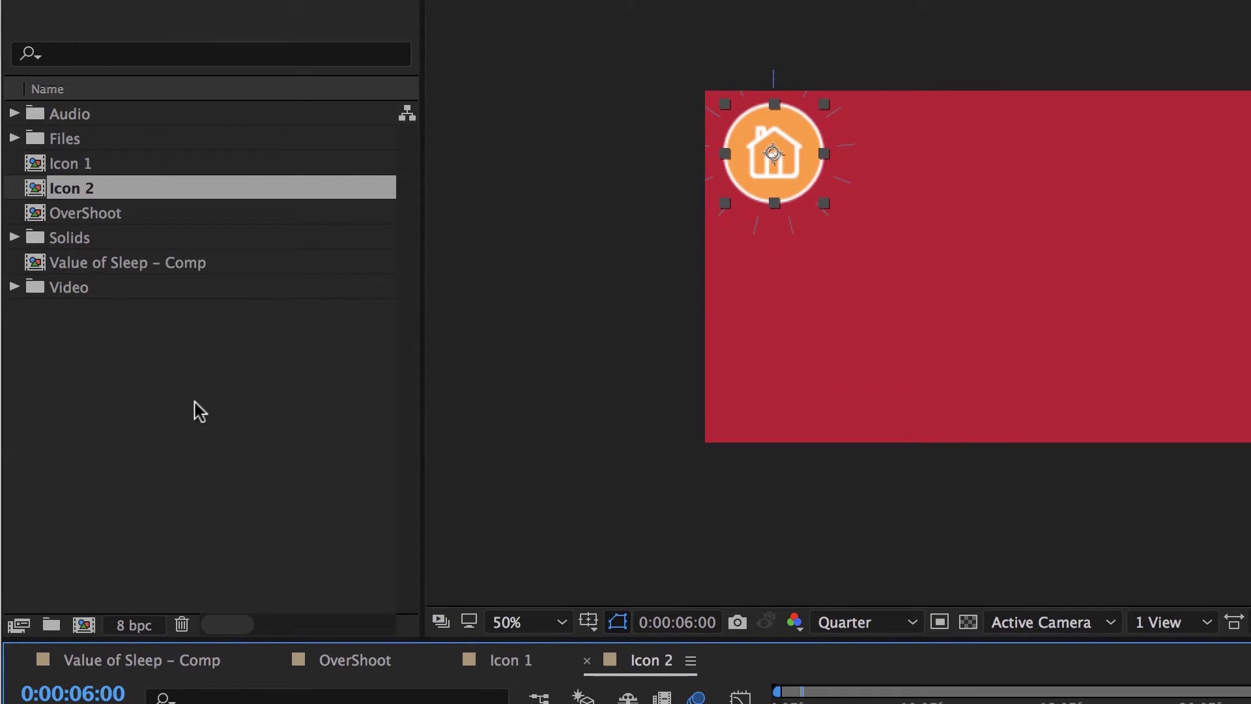
# Add the Icon 2 – Girl graphic from the library to the project's Files folder and delete its duplicate copy.
pyautogui.click(11, 148)
pyautogui.click(13, 140)
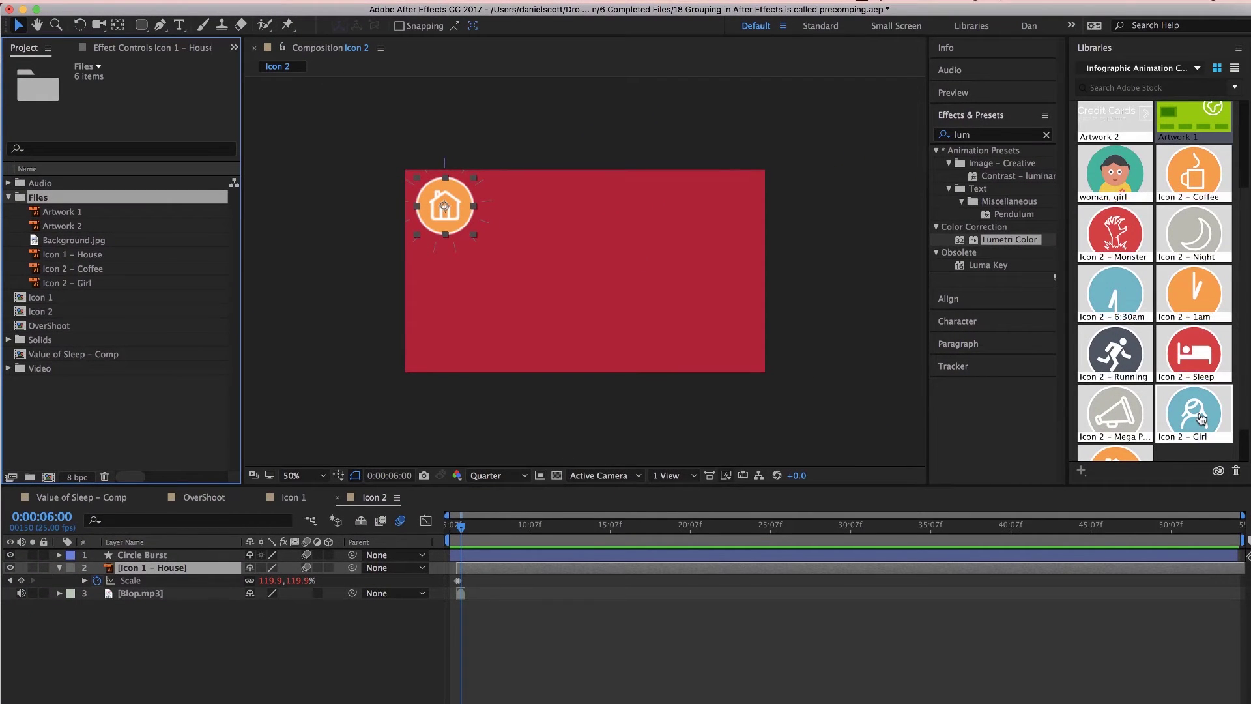
pyautogui.moveTo(1195, 429); pyautogui.dragTo(44, 218)
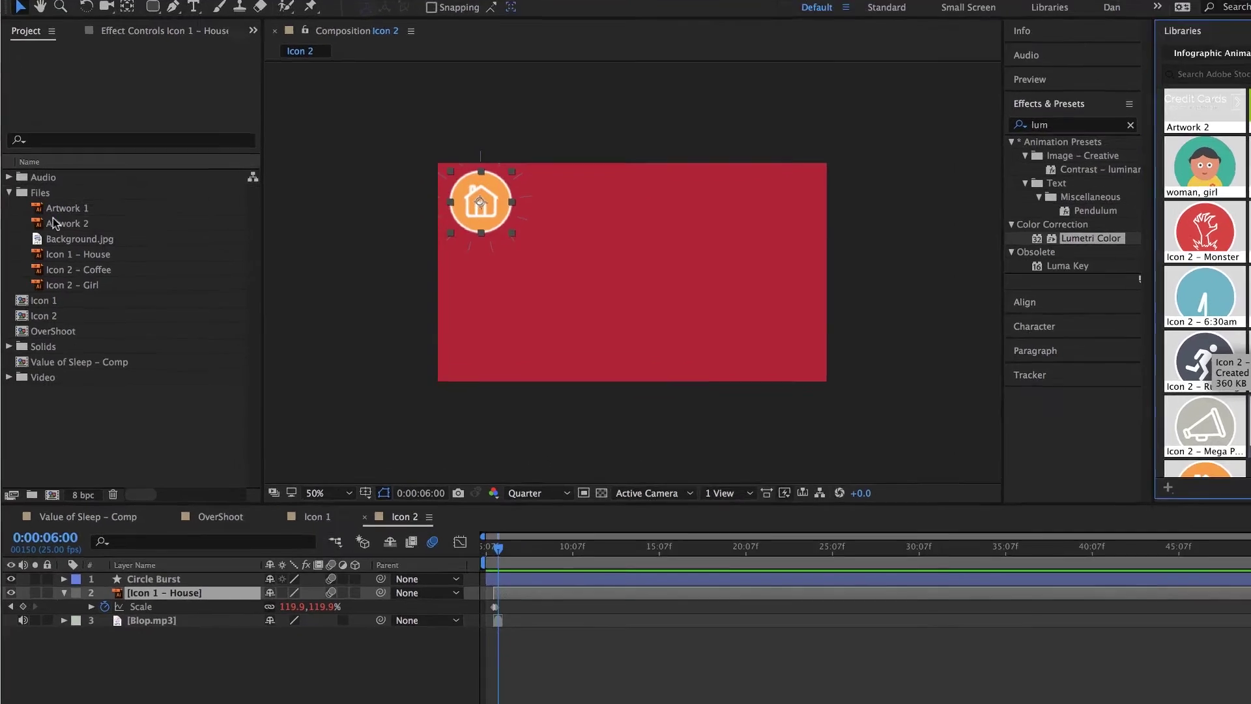
pyautogui.moveTo(73, 365); pyautogui.dragTo(71, 157)
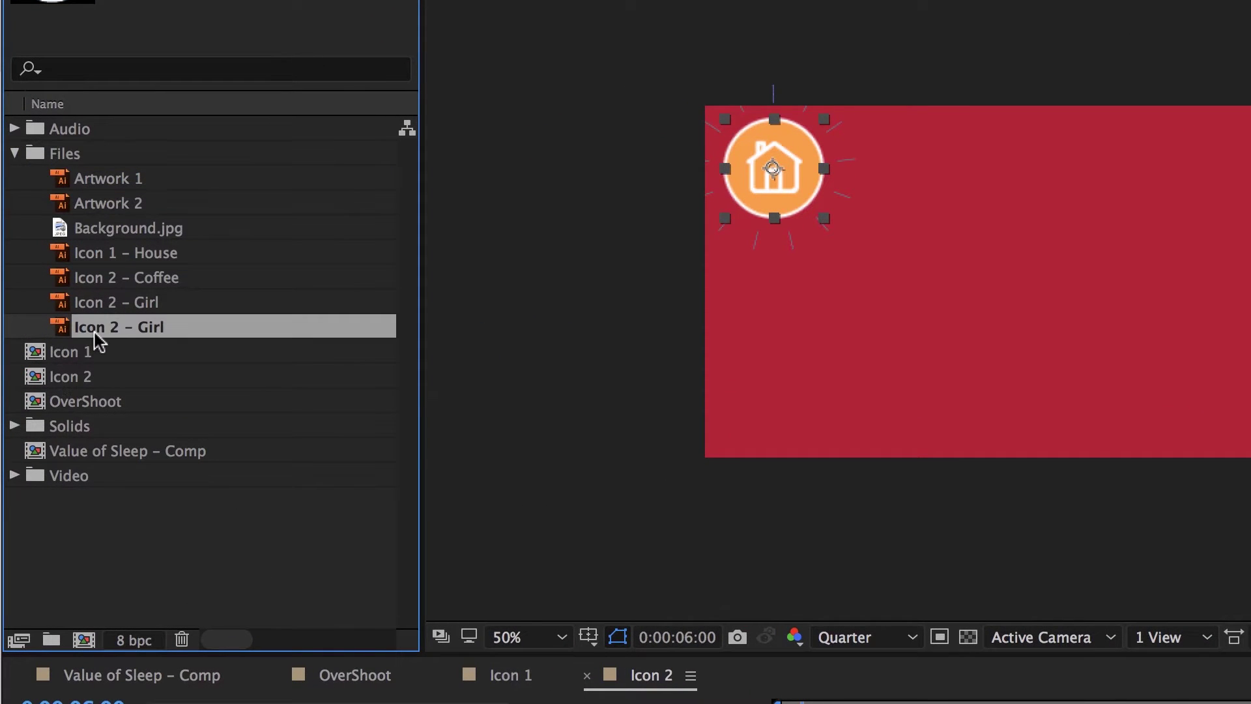
pyautogui.click(138, 304)
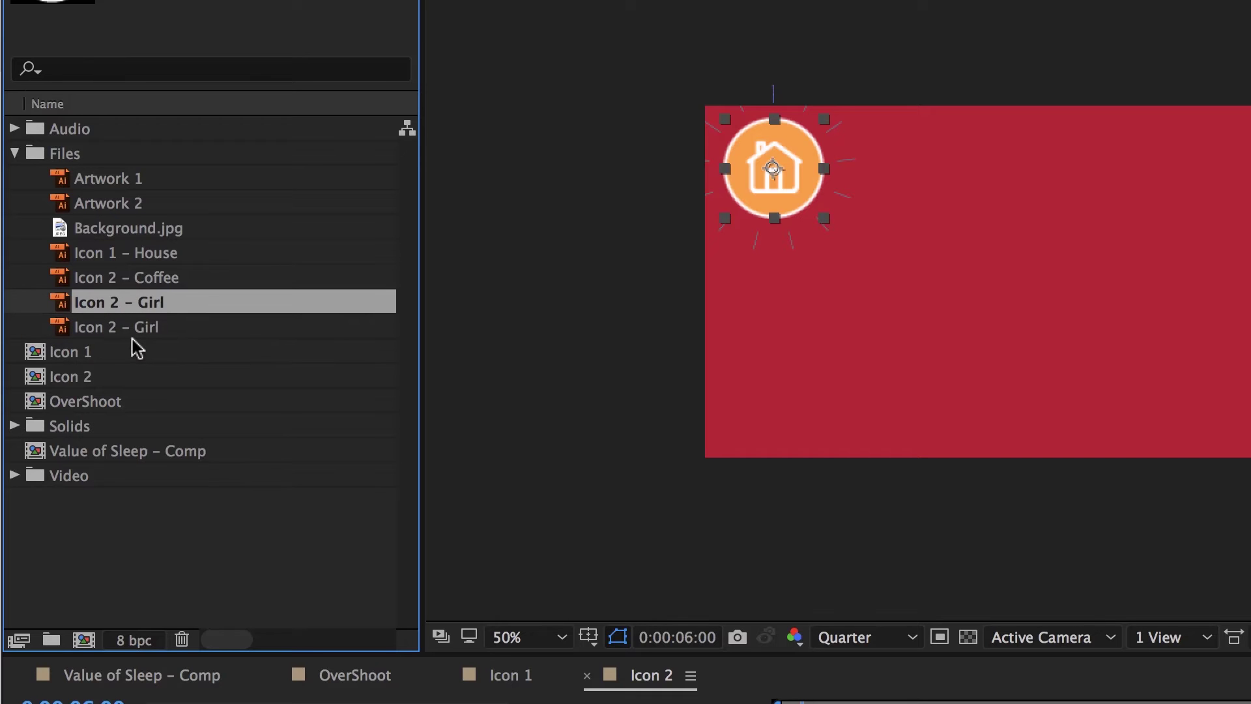
pyautogui.press('Delete')
pyautogui.click(152, 302)
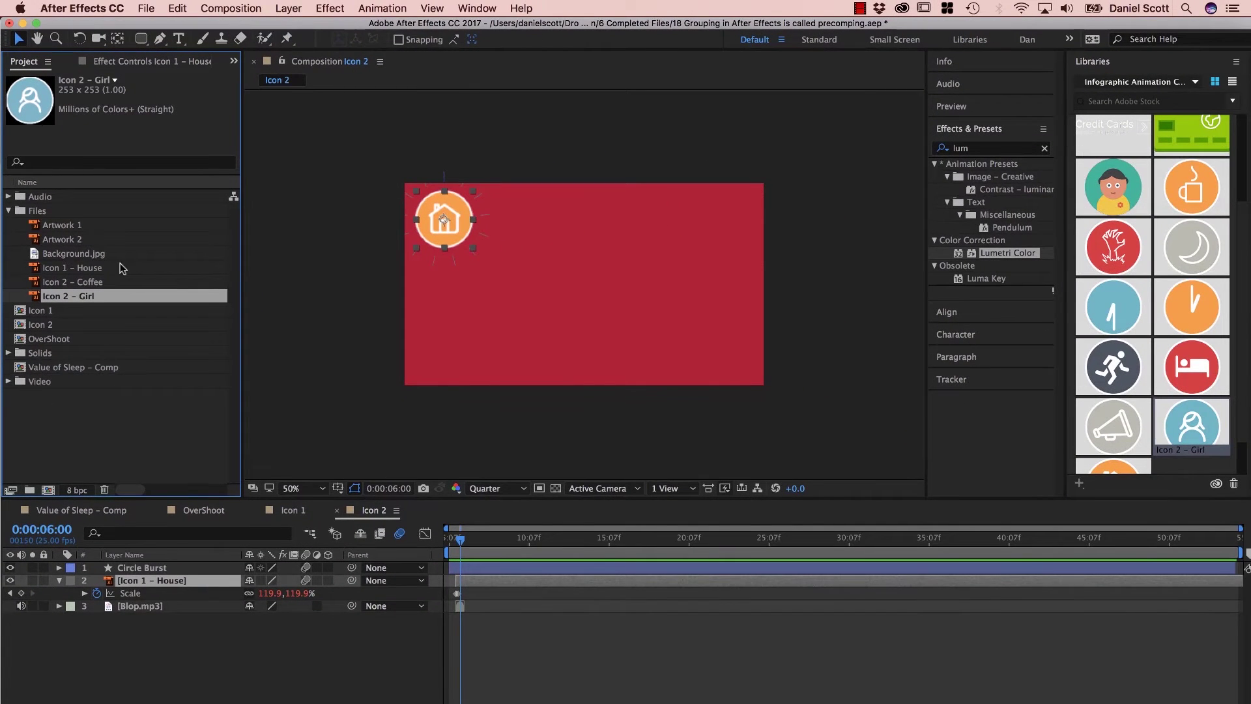
# Collapse the Icon 1 – House layer's keyframes and replace its source with Icon 2 – Girl, keeping the animation.
pyautogui.press('u')
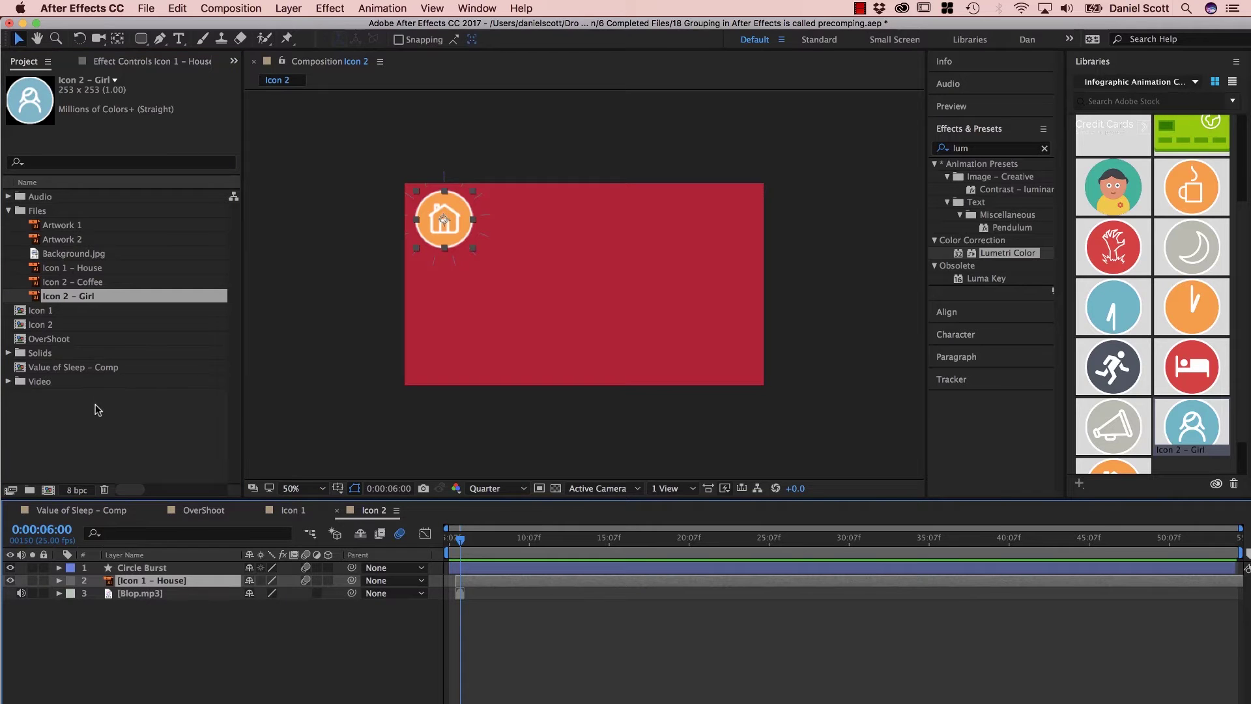
pyautogui.click(162, 582)
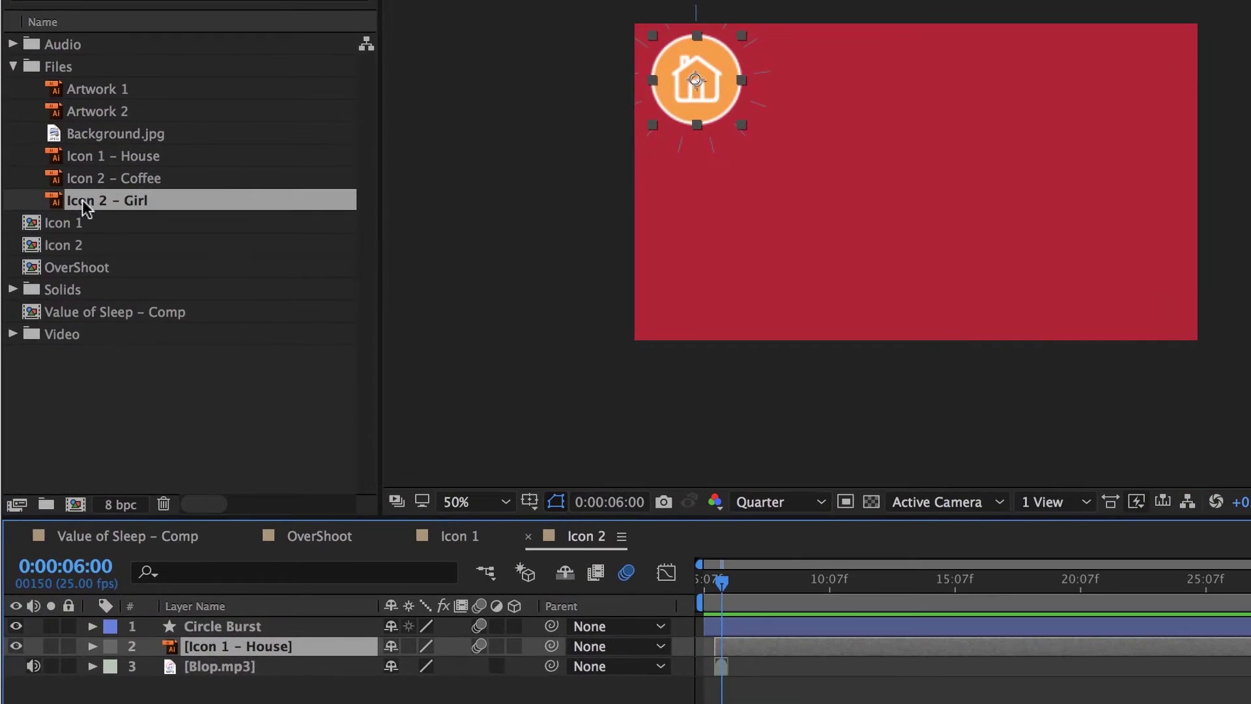
pyautogui.moveTo(58, 203); pyautogui.dragTo(209, 653)
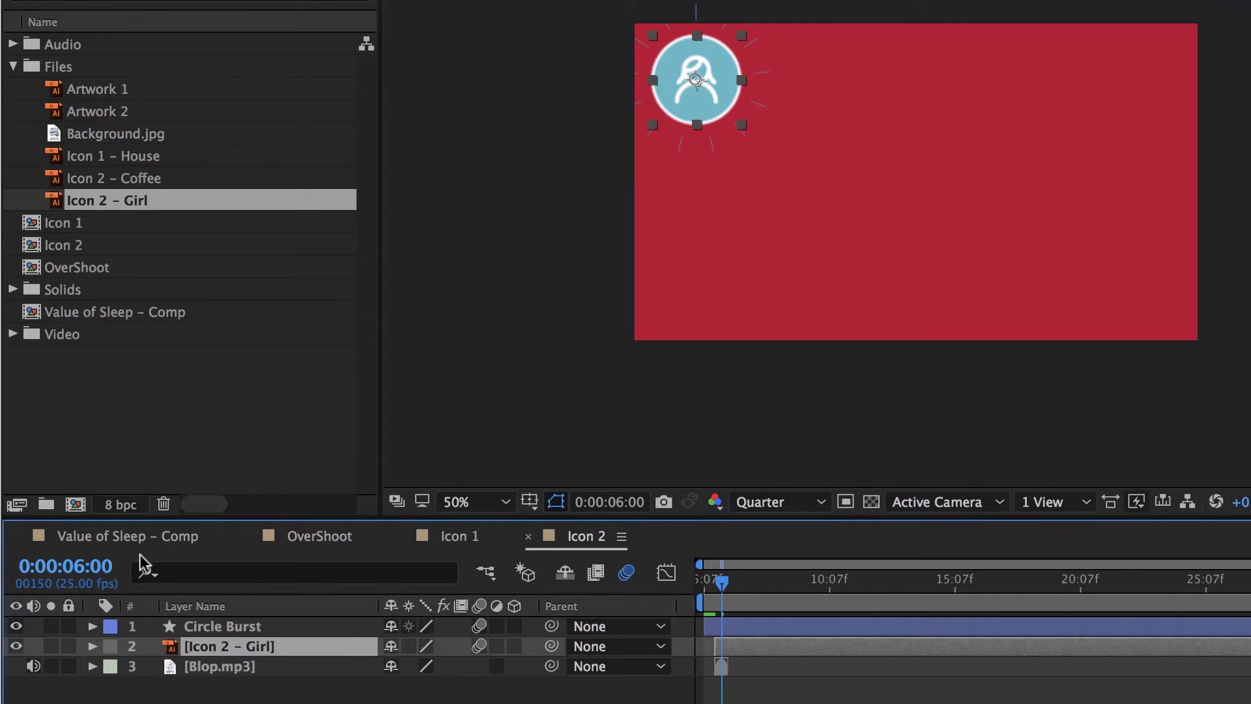
# Add the Icon 2 composition to Value of Sleep – Comp and position its girl icon beside and slightly below the house icon.
pyautogui.click(121, 537)
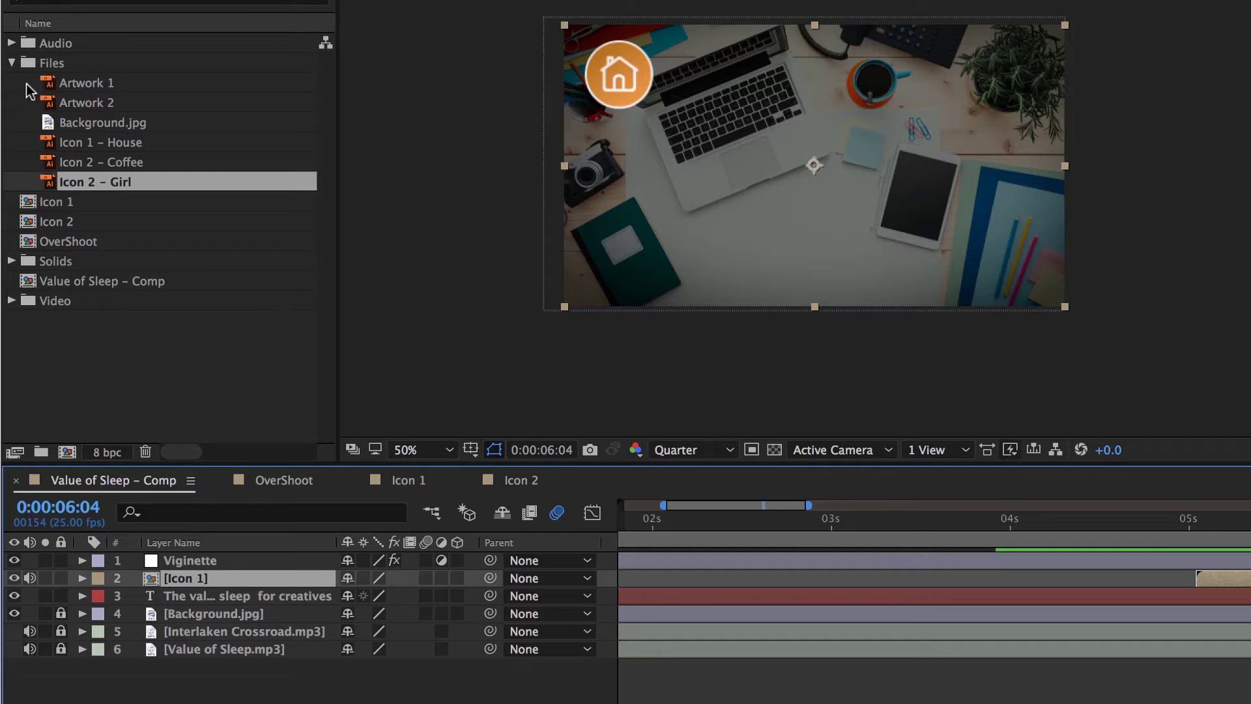
pyautogui.click(13, 63)
pyautogui.moveTo(57, 103); pyautogui.dragTo(860, 218)
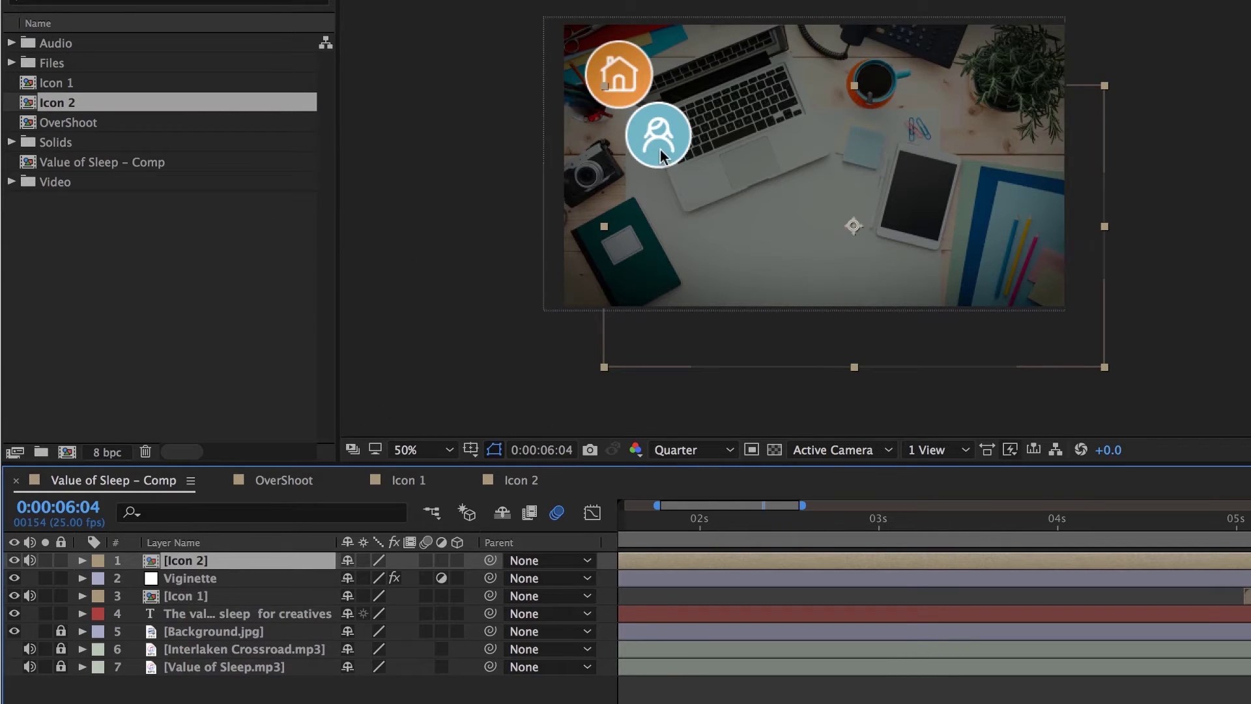
pyautogui.moveTo(660, 156); pyautogui.dragTo(761, 241)
pyautogui.moveTo(761, 196); pyautogui.dragTo(719, 133)
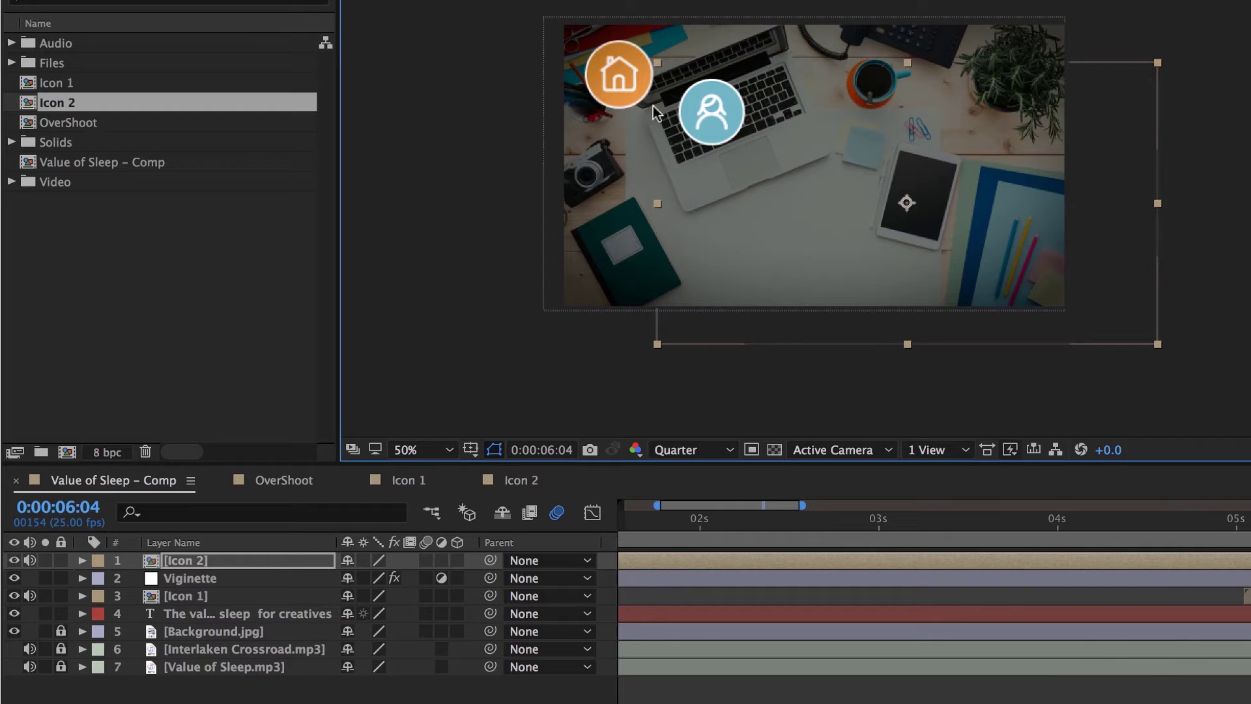
# Delay the Icon 2 layer to start at about 0:00:07:20, just before the Wife marker, and preview its entrance.
pyautogui.moveTo(1231, 519); pyautogui.dragTo(260, 542)
pyautogui.press('space')
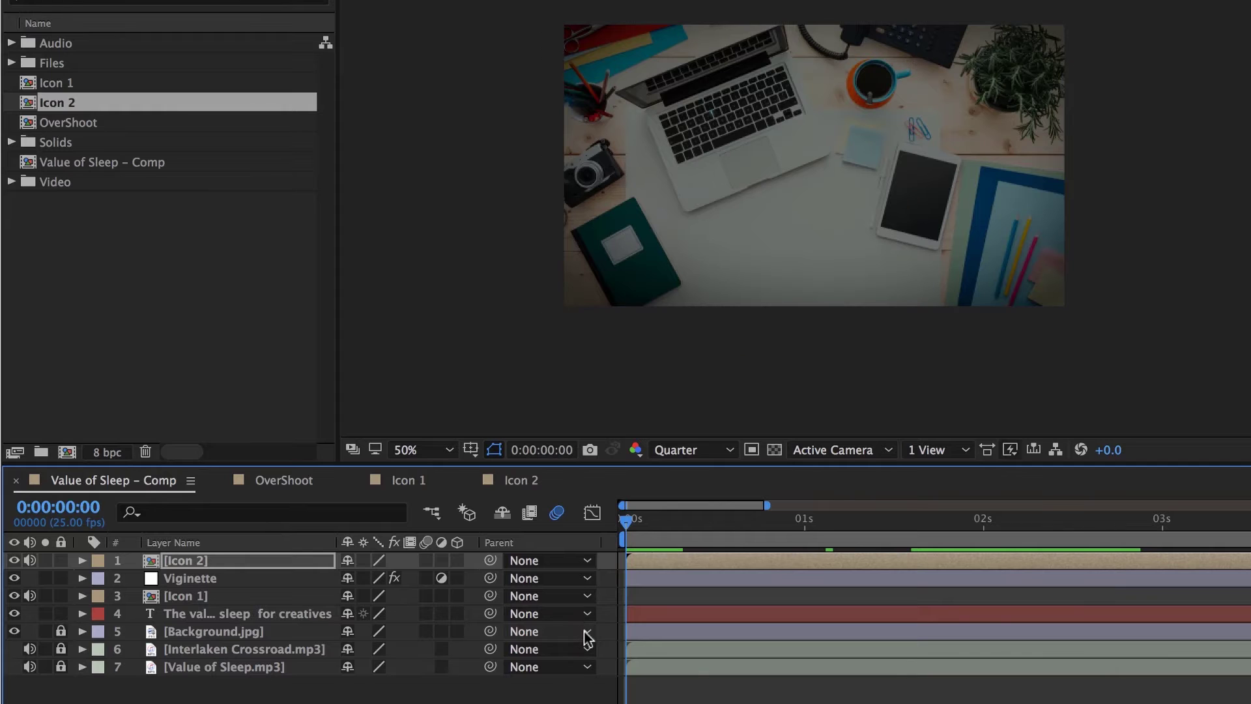
pyautogui.moveTo(664, 559); pyautogui.dragTo(1250, 559)
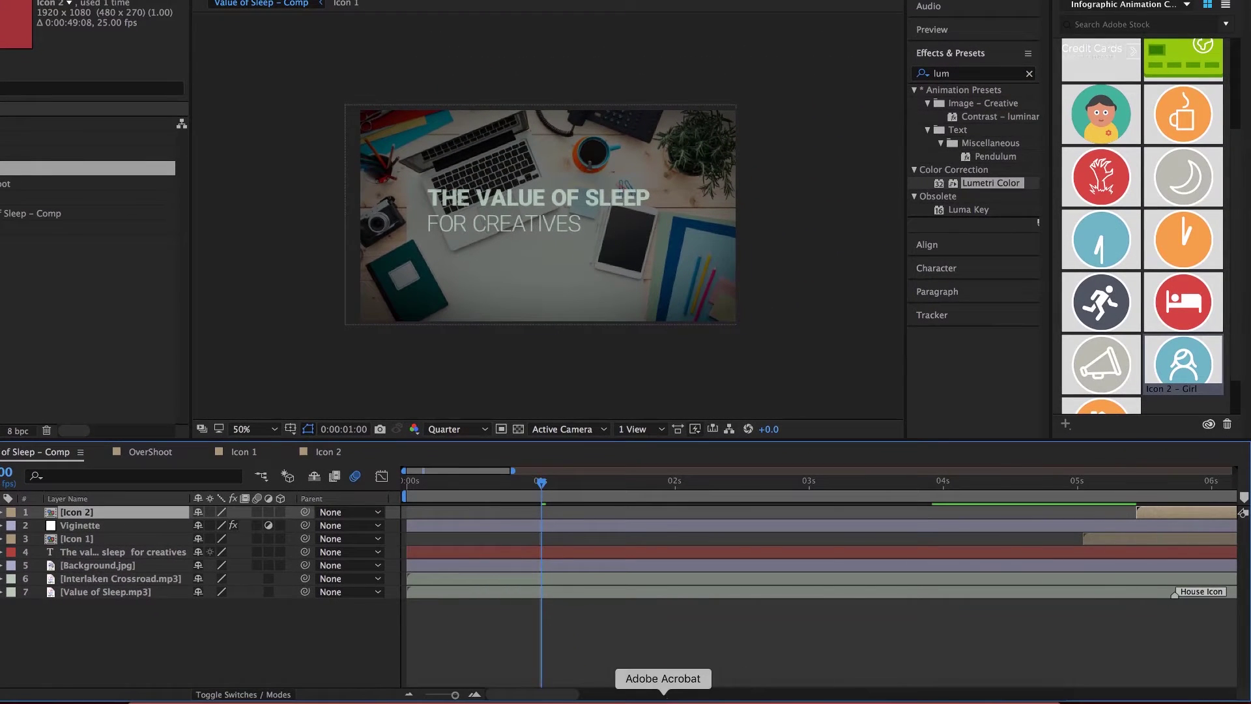
pyautogui.hscroll(10, 541, 683)
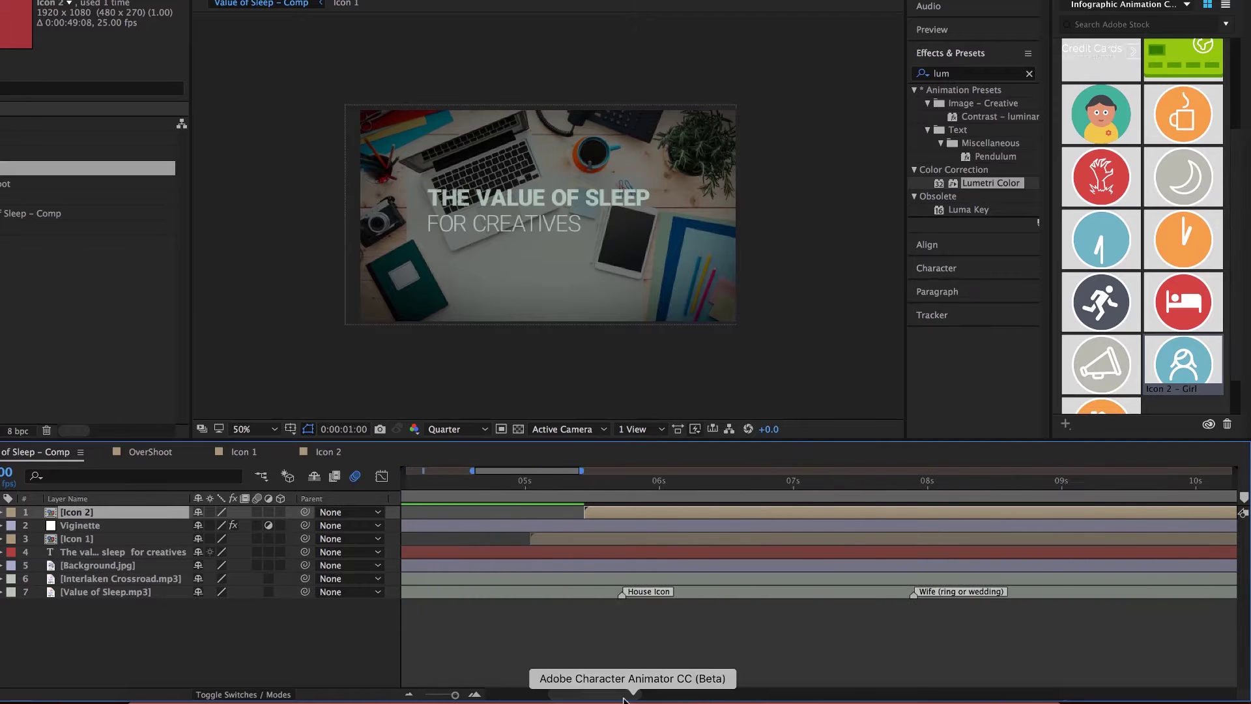
pyautogui.moveTo(676, 513); pyautogui.dragTo(986, 539)
pyautogui.click(836, 482)
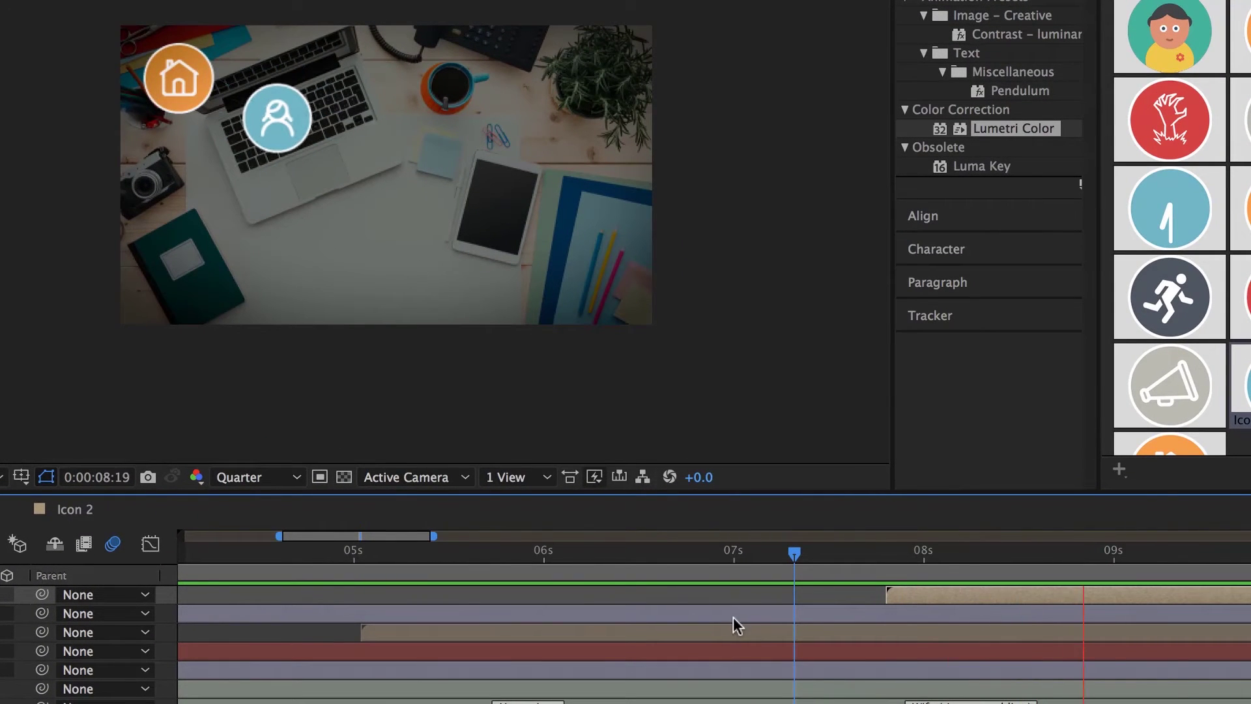
pyautogui.click(893, 601)
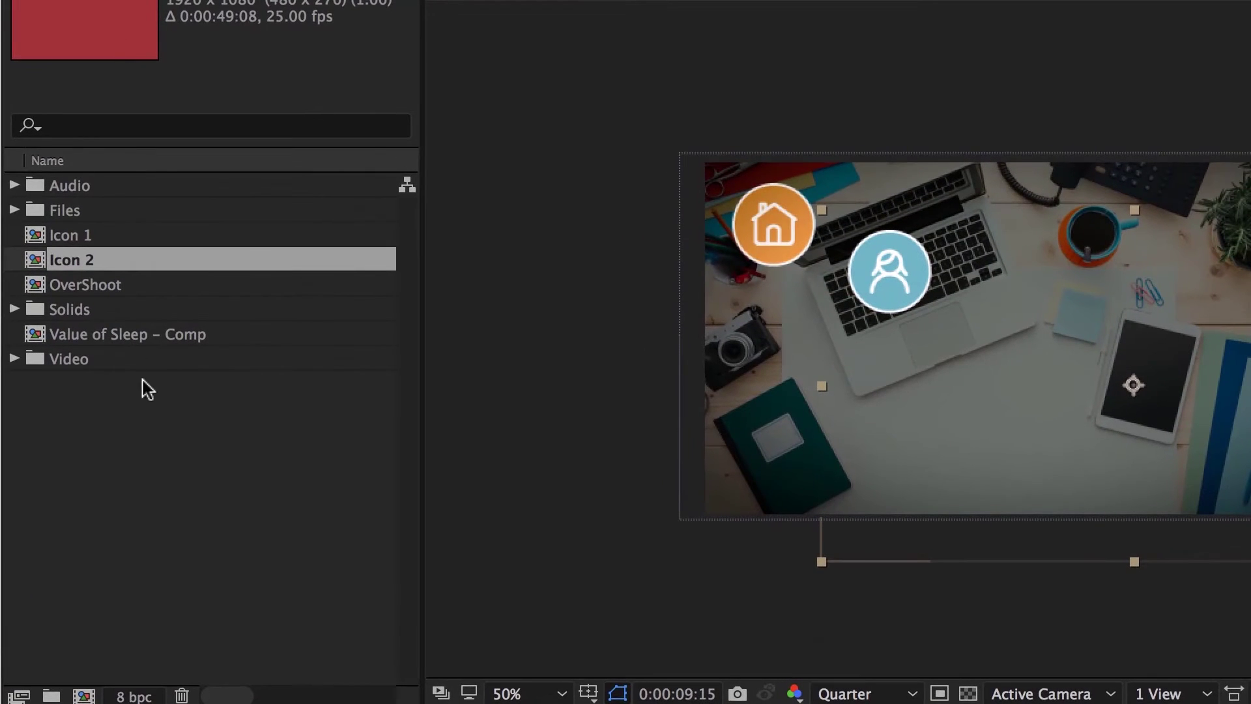
# Duplicate the Icon 2 composition in the project.
pyautogui.click(147, 389)
pyautogui.click(67, 269)
pyautogui.hotkey('ctrl', 'd')
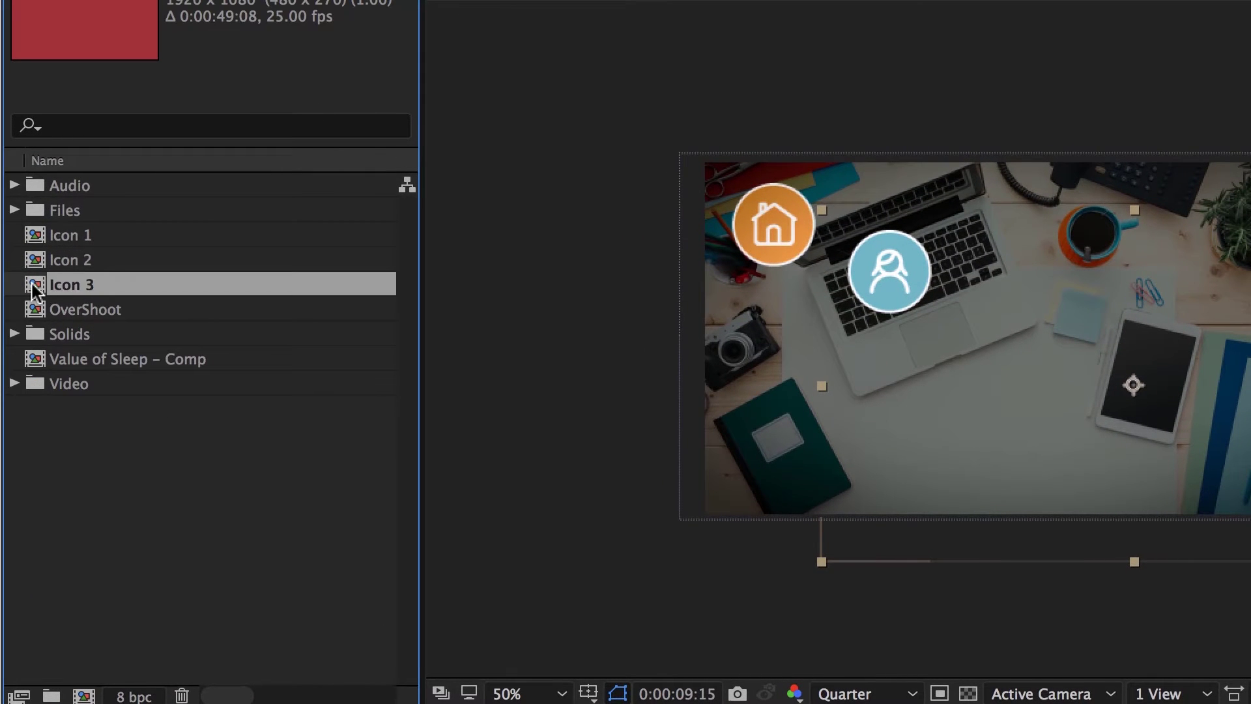
# Open the Icon 3 composition, go to 0:00:06:01, select its Icon 2 – Girl layer and expand the project's Files folder.
pyautogui.doubleClick(33, 282)
pyautogui.press('space')
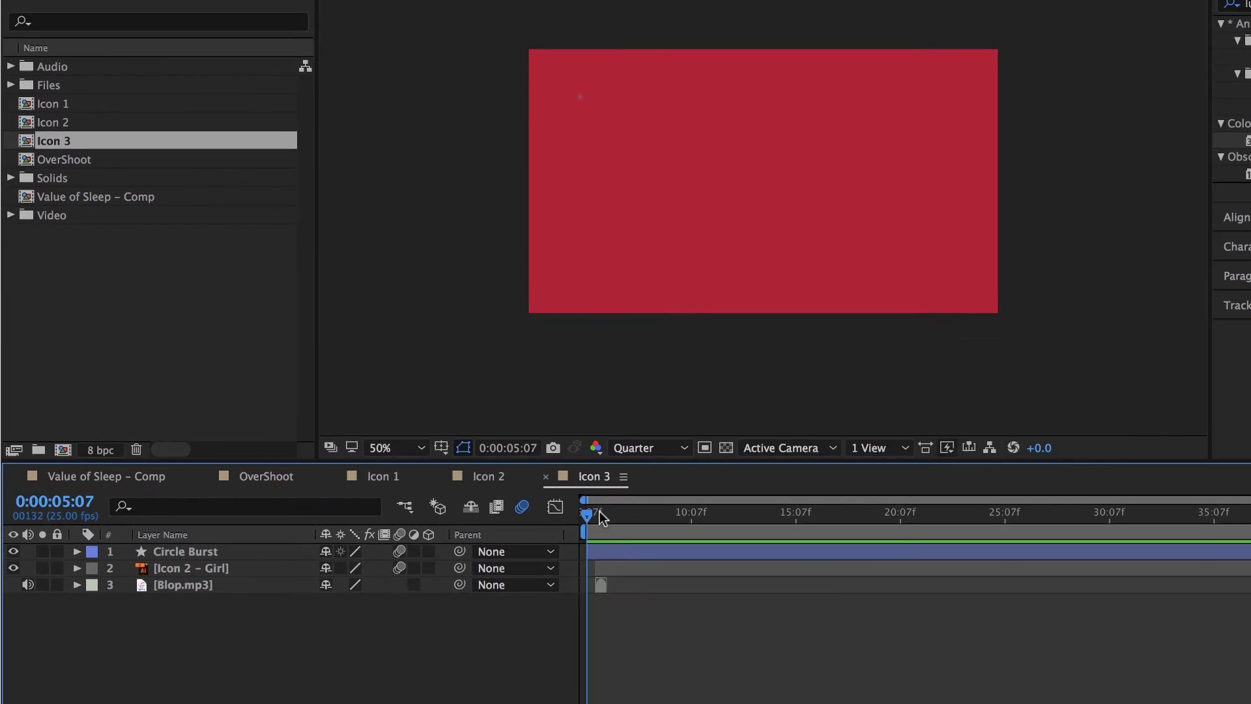
pyautogui.click(194, 572)
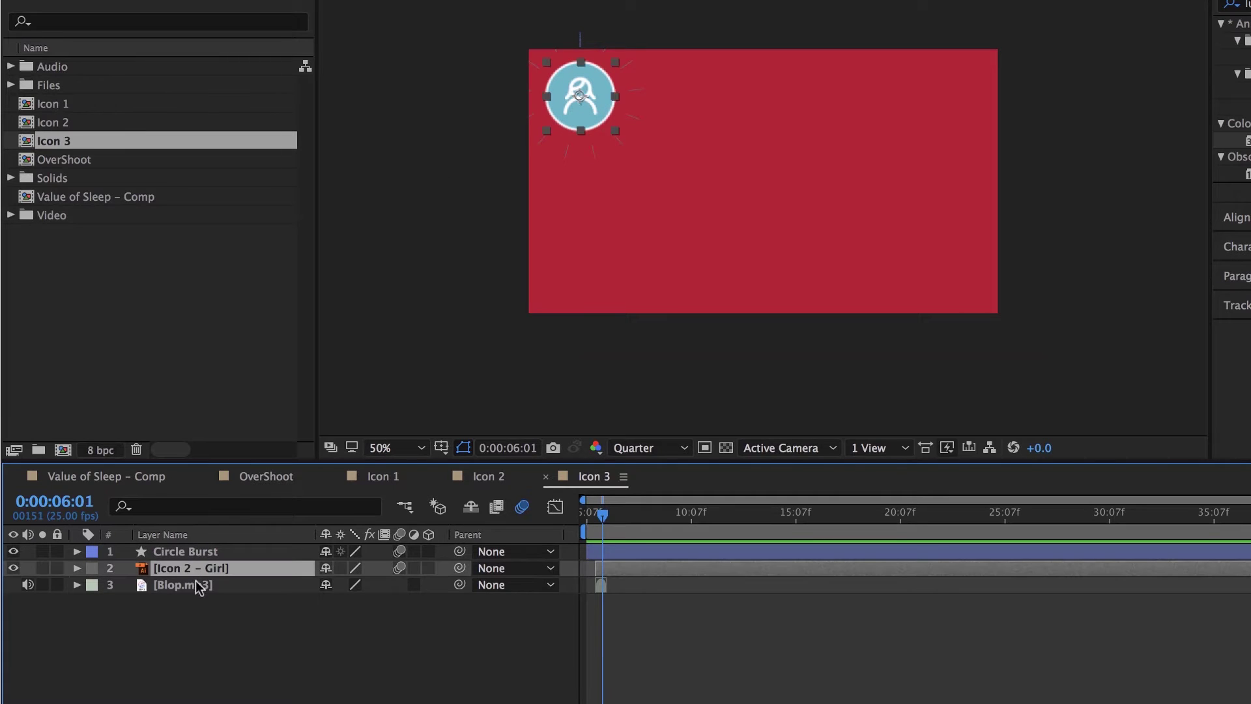
pyautogui.click(11, 85)
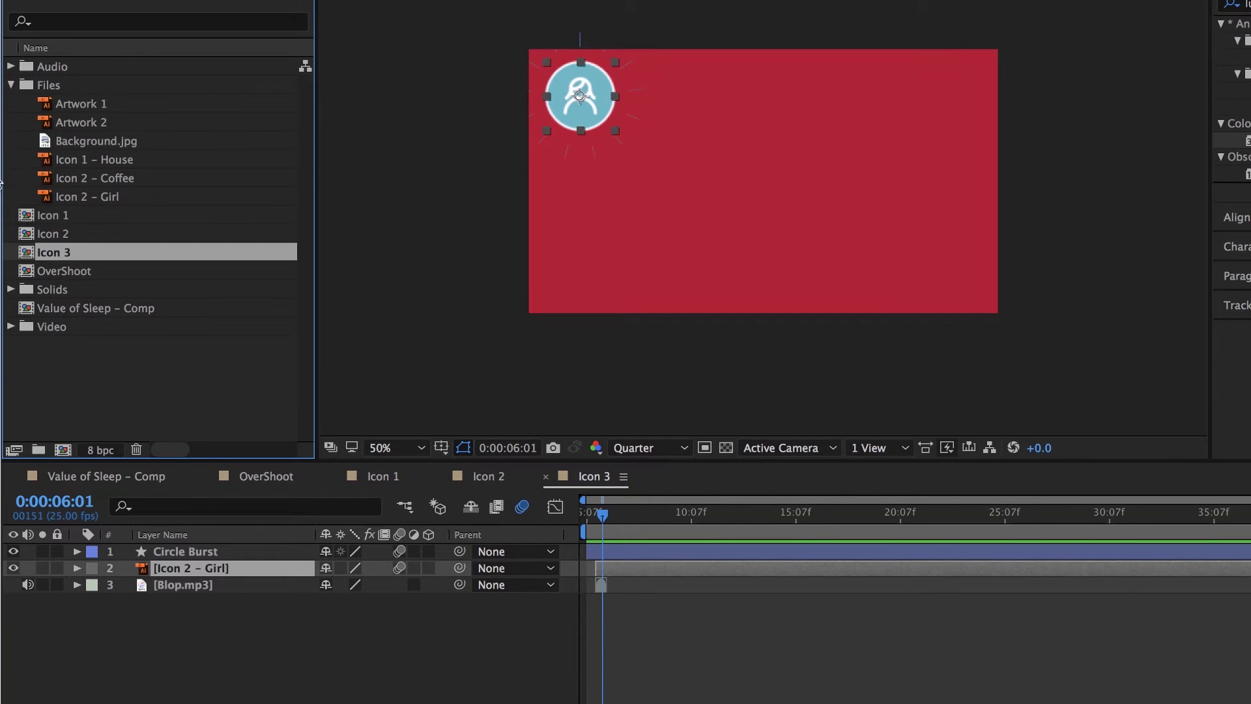
# Return to Value of Sleep – Comp and examine the voice-over markers that follow the Wife marker across a wider time range.
pyautogui.click(129, 480)
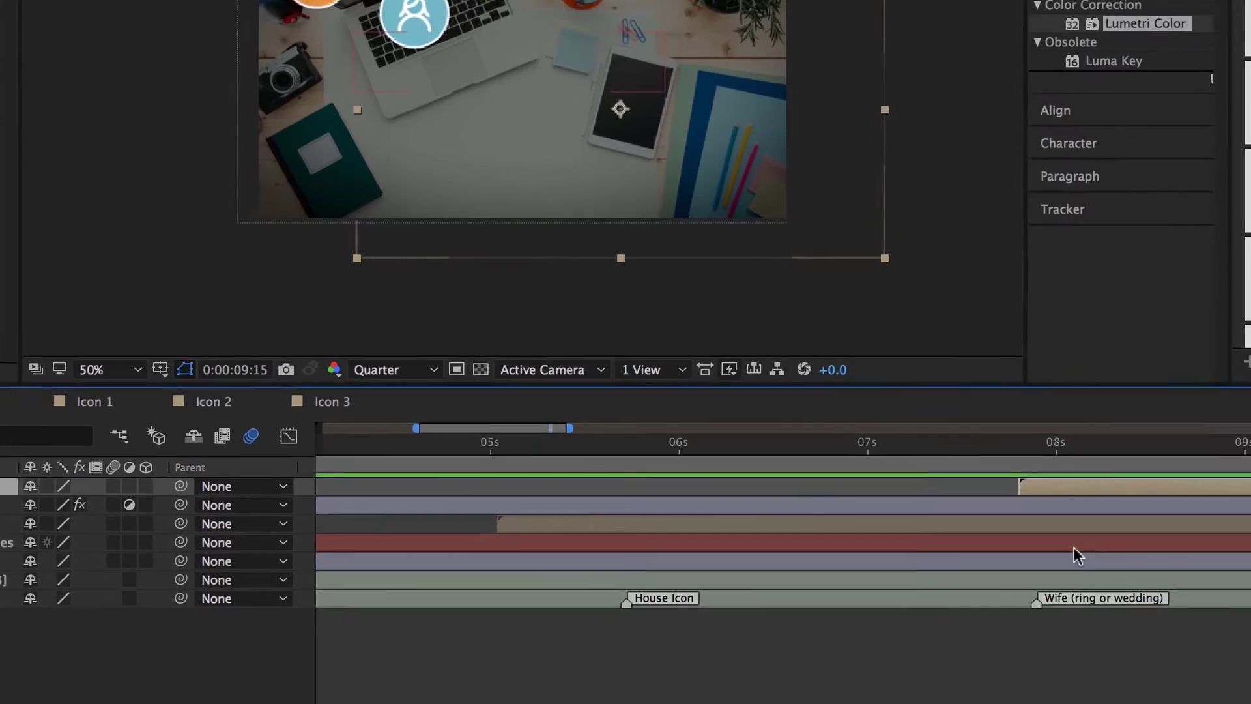
pyautogui.press('-')
pyautogui.press('-')
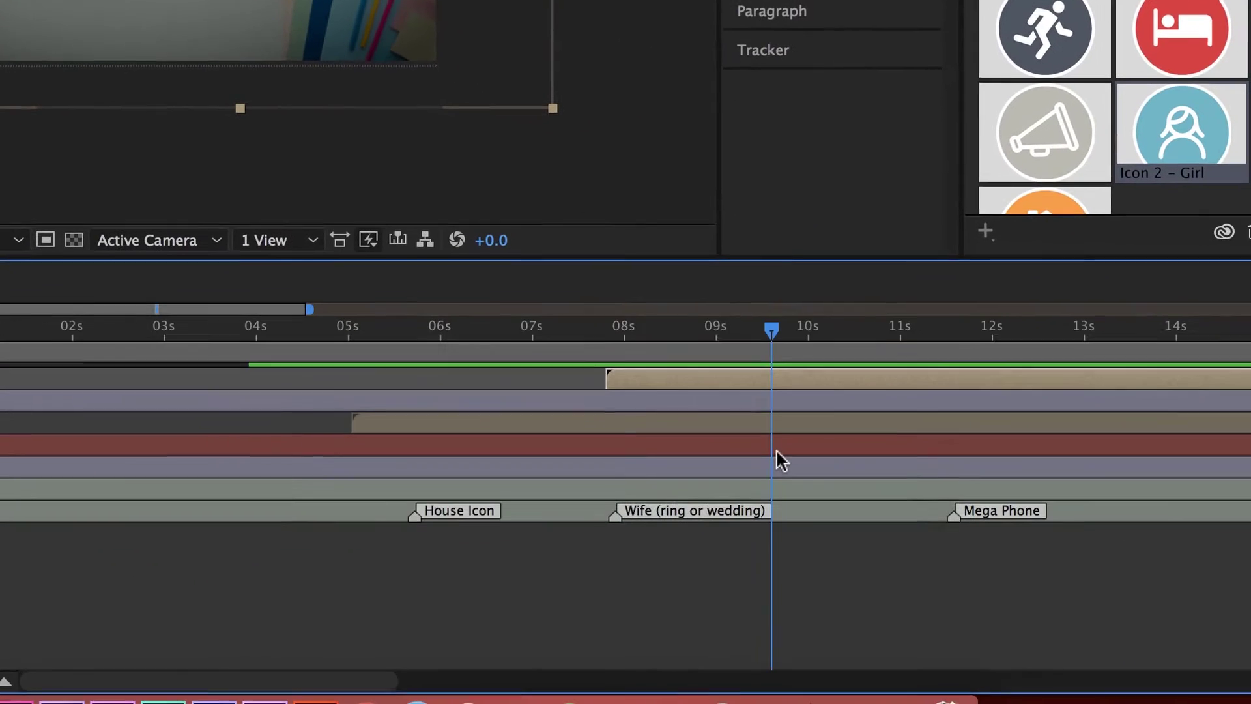
pyautogui.moveTo(395, 682); pyautogui.dragTo(558, 683)
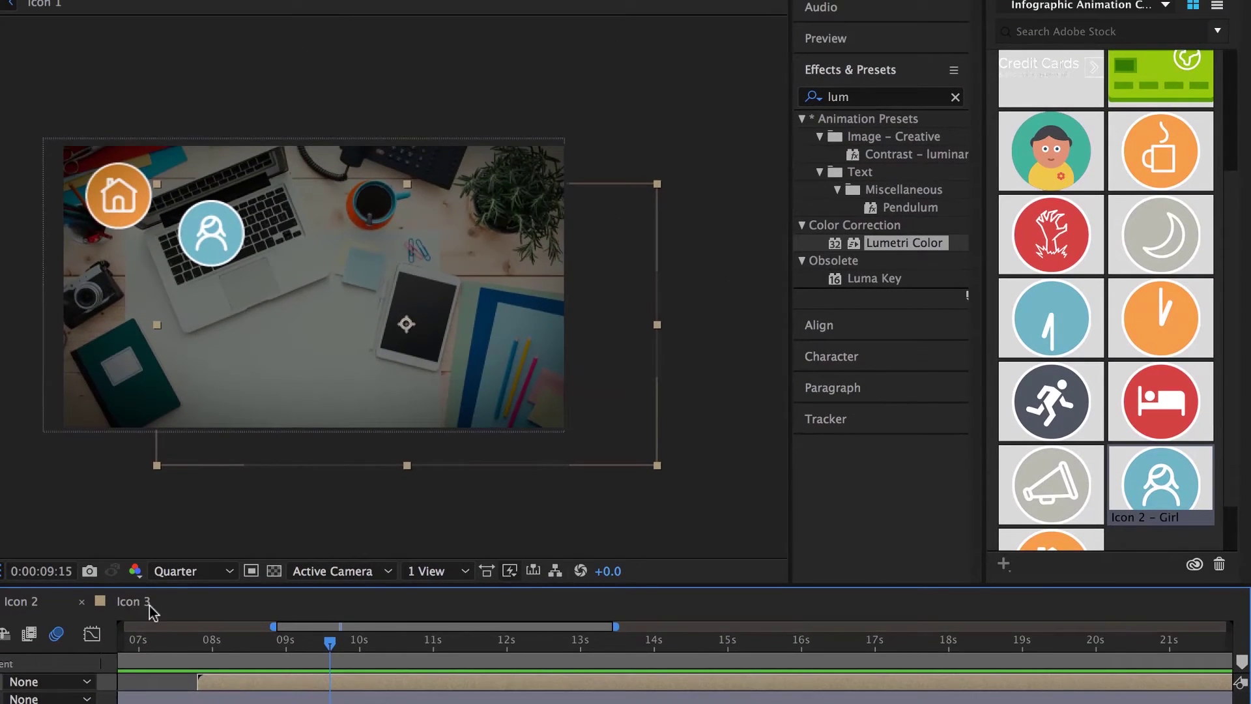
# Add the Icon 2 – Mega Phone library graphic to the project's Files folder and replace Icon 3's Icon 2 – Girl layer with it.
pyautogui.click(150, 607)
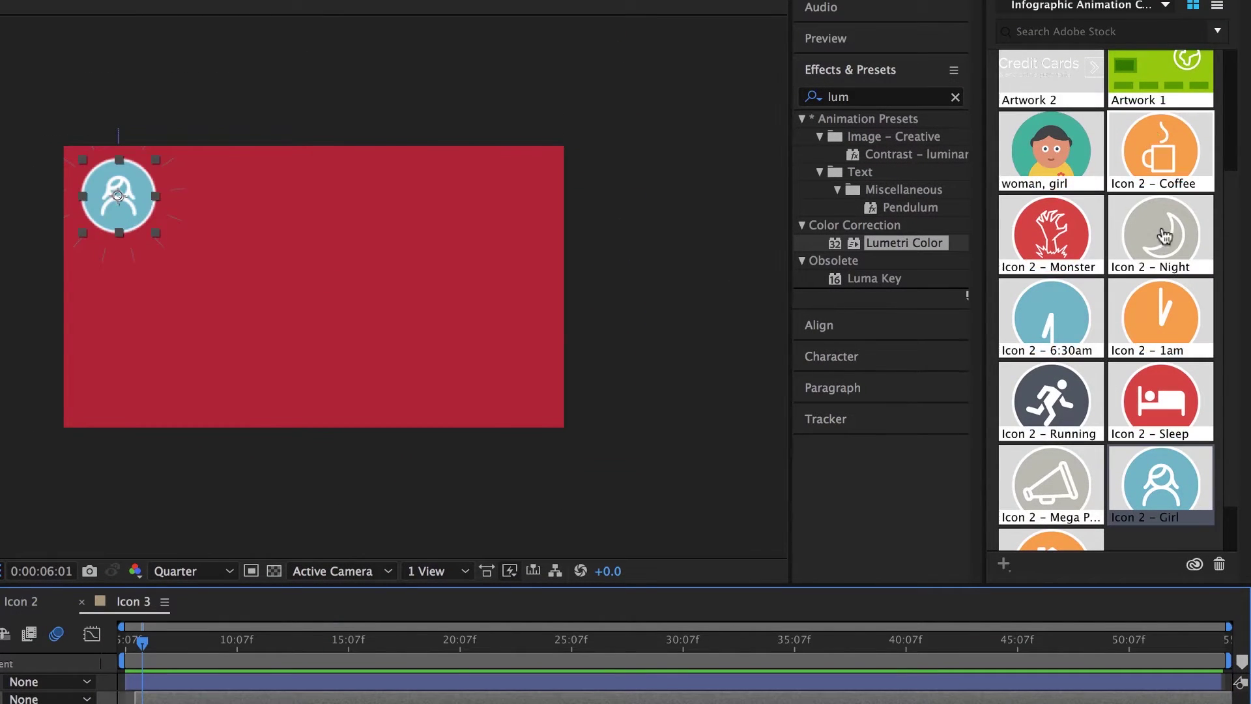
pyautogui.scroll(-1, 1176, 441)
pyautogui.rightClick(1062, 447)
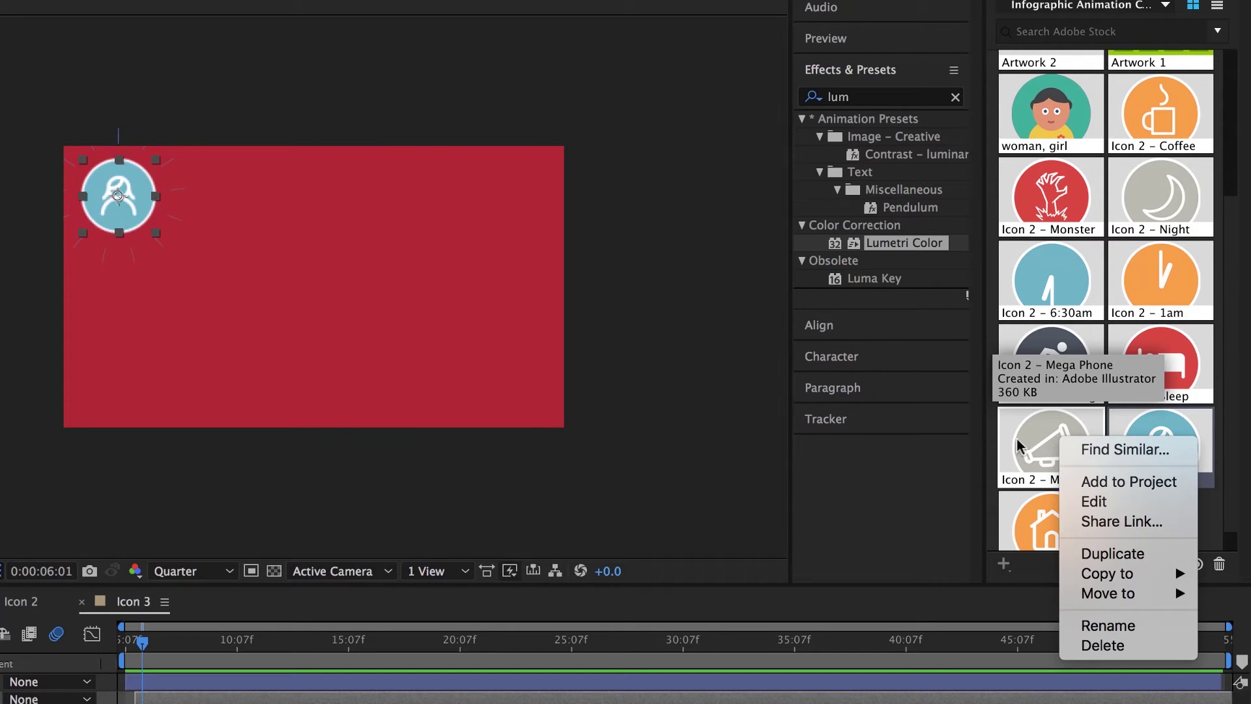
pyautogui.click(1128, 482)
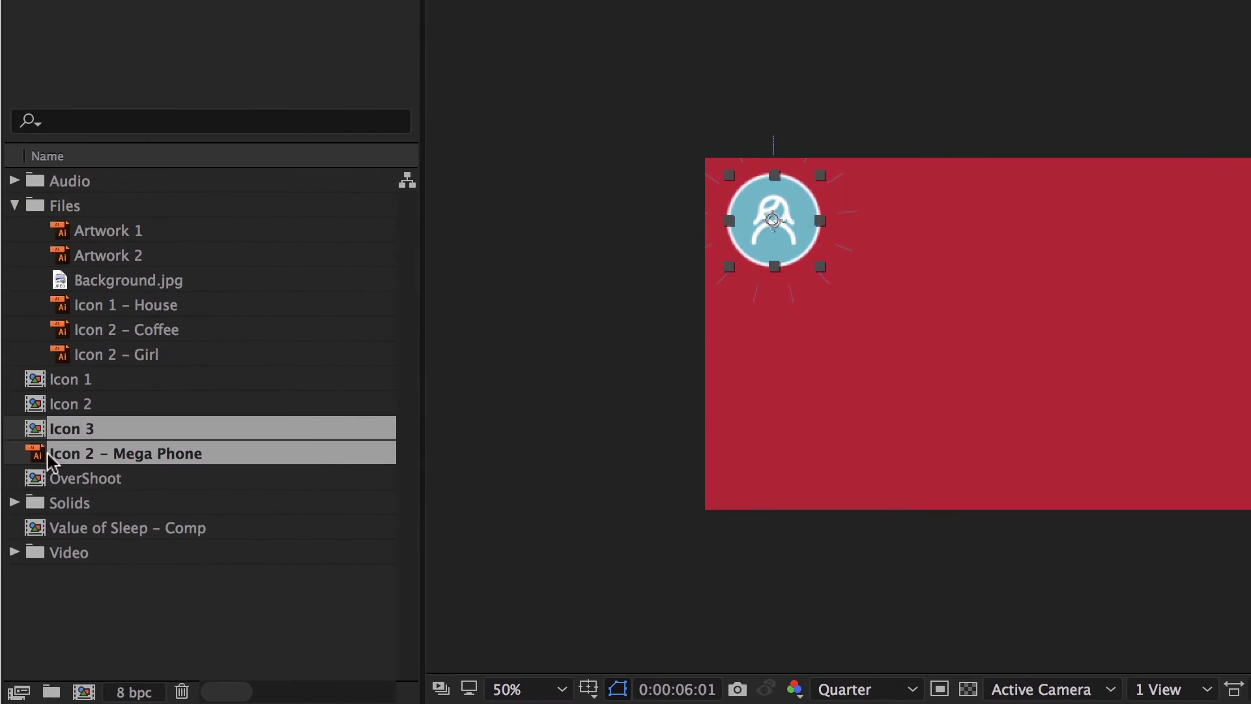
pyautogui.click(62, 594)
pyautogui.click(35, 463)
pyautogui.moveTo(35, 464); pyautogui.dragTo(52, 207)
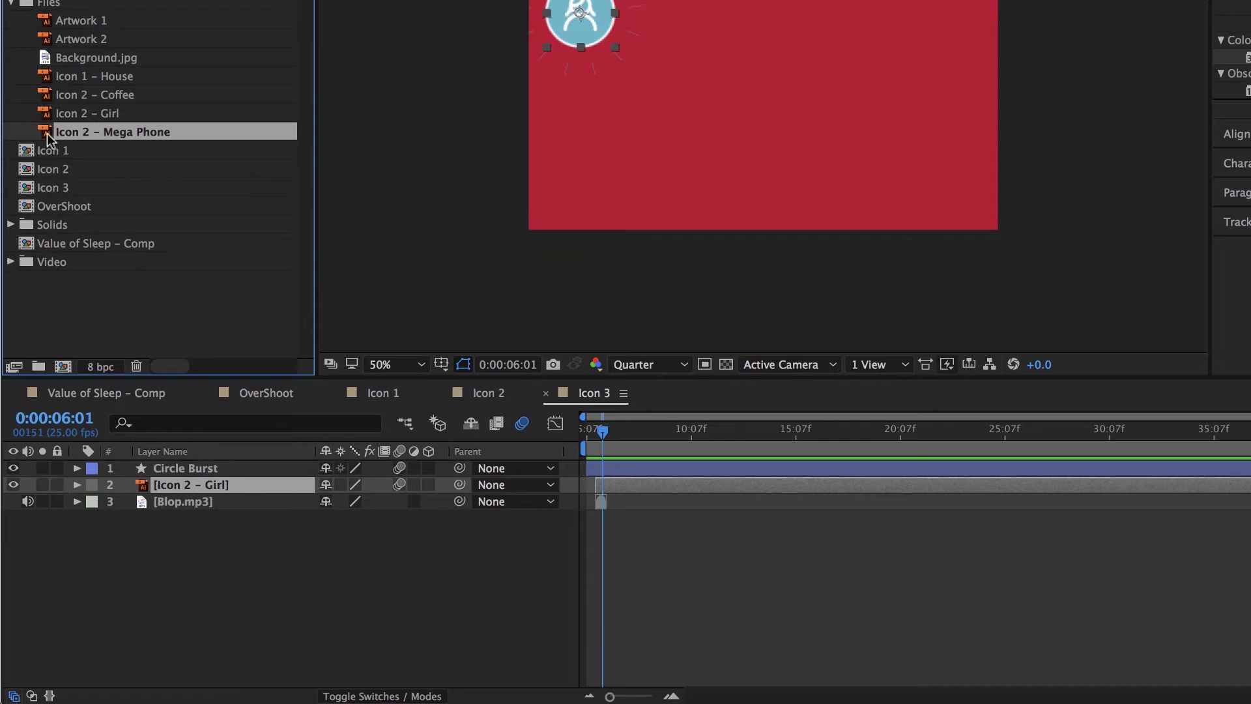
pyautogui.moveTo(48, 137); pyautogui.dragTo(173, 485)
# Place the Icon 3 composition in Value of Sleep – Comp with its megaphone below the house icon.
pyautogui.click(130, 393)
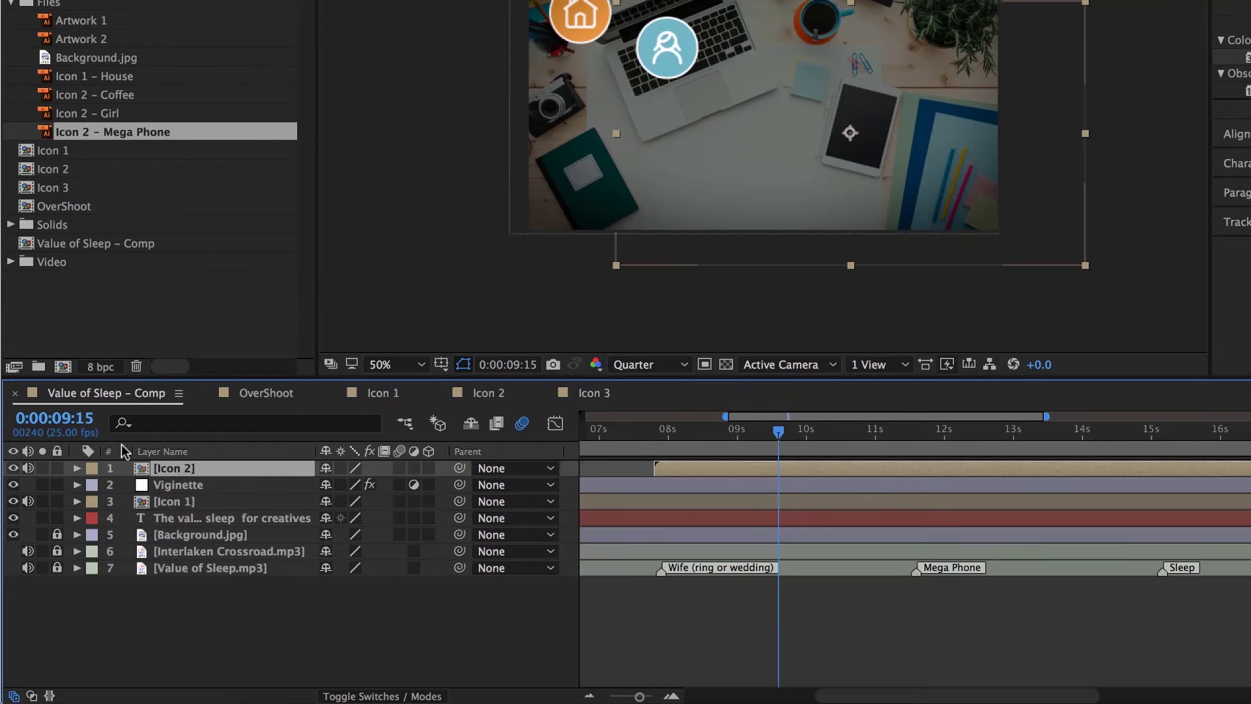
pyautogui.moveTo(47, 188); pyautogui.dragTo(930, 200)
pyautogui.moveTo(588, 232); pyautogui.dragTo(424, 224)
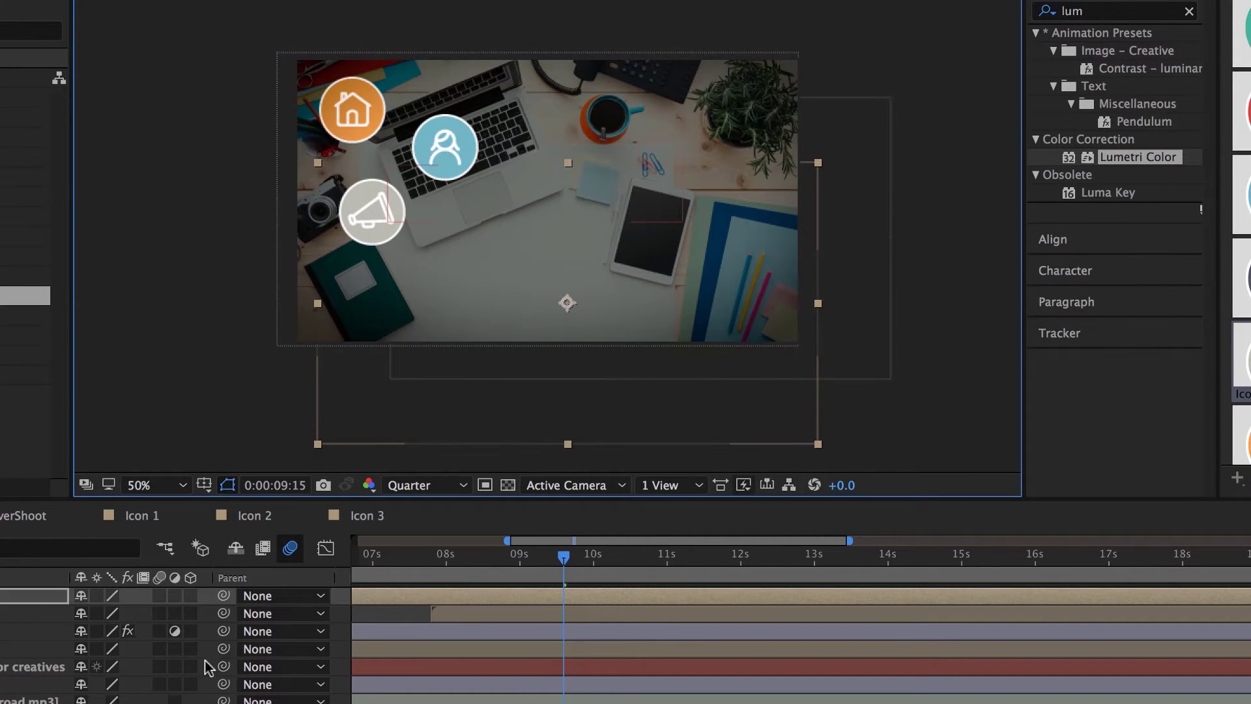
# Delay the Icon 3 layer to start at about 0:00:11:10, just before the Mega Phone marker, and preview its entrance.
pyautogui.click(522, 595)
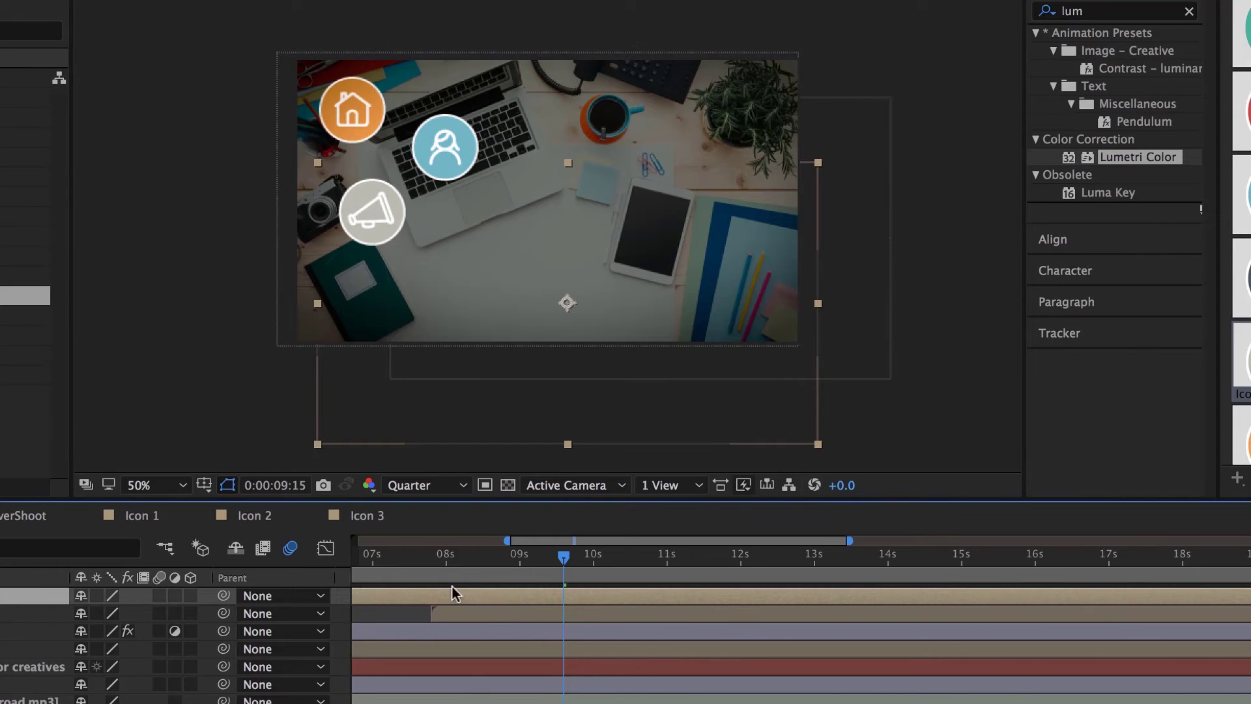
pyautogui.moveTo(497, 597); pyautogui.dragTo(795, 590)
pyautogui.moveTo(731, 559); pyautogui.dragTo(670, 561)
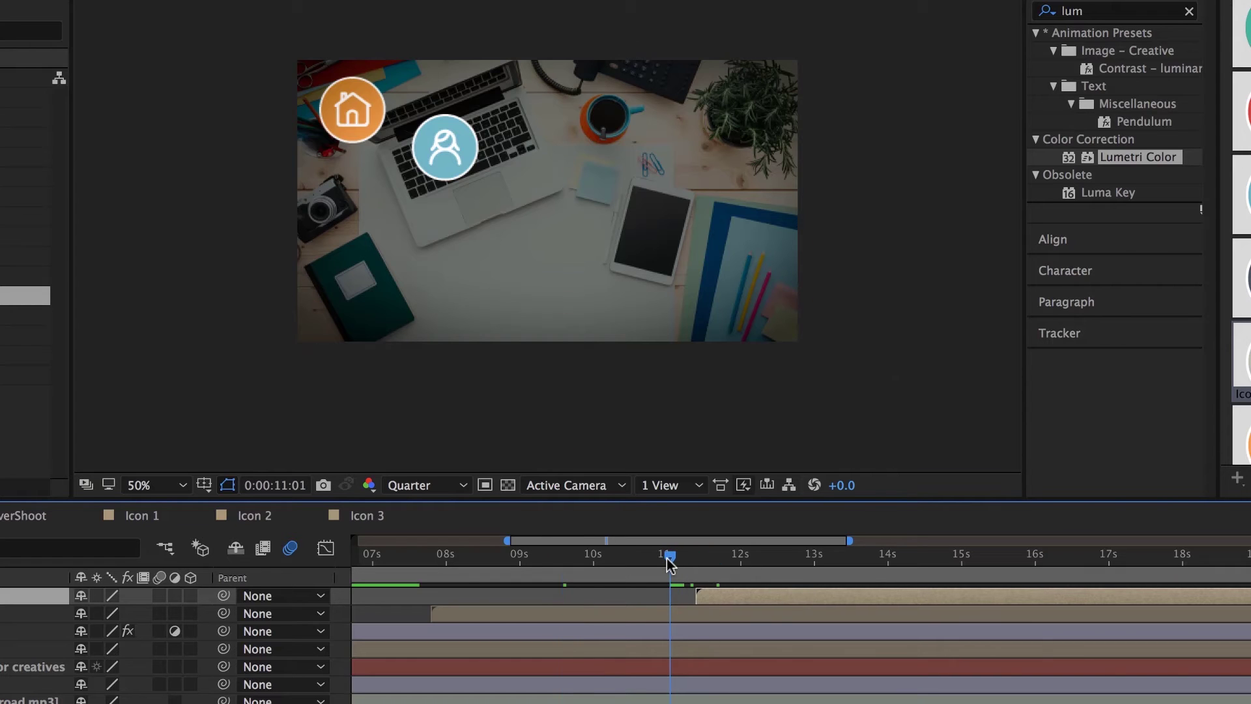
pyautogui.press('space')
pyautogui.press('space')
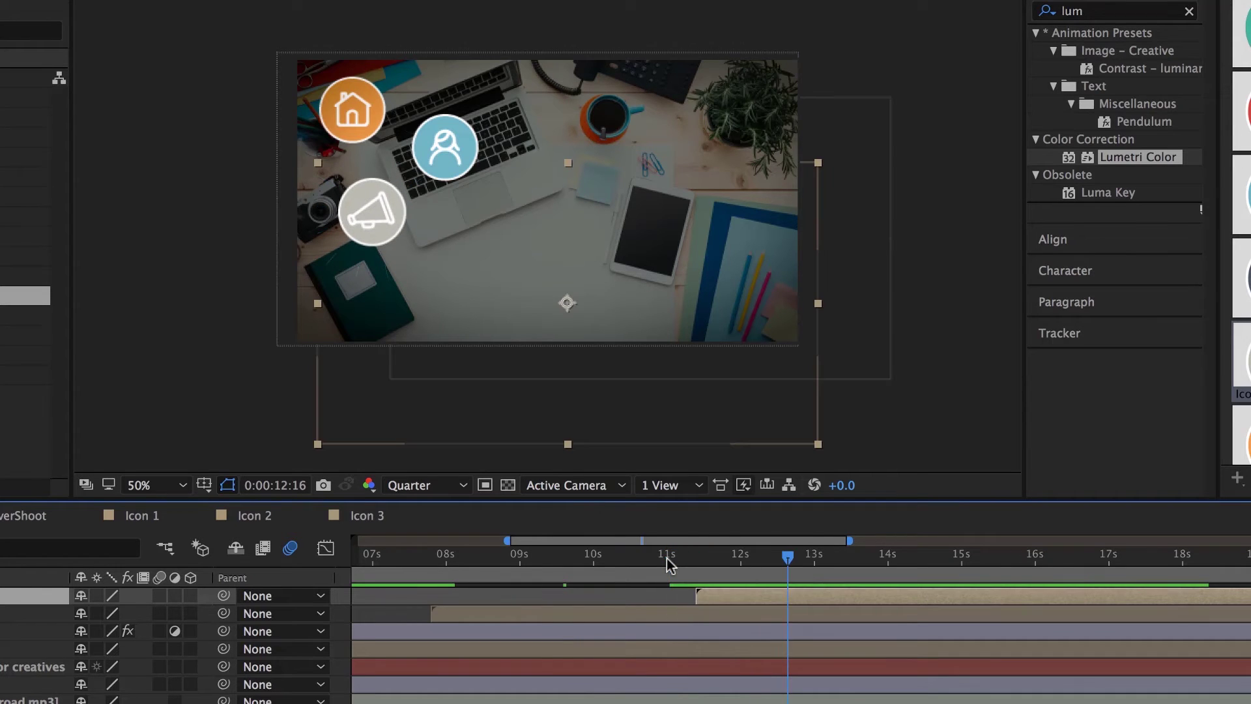
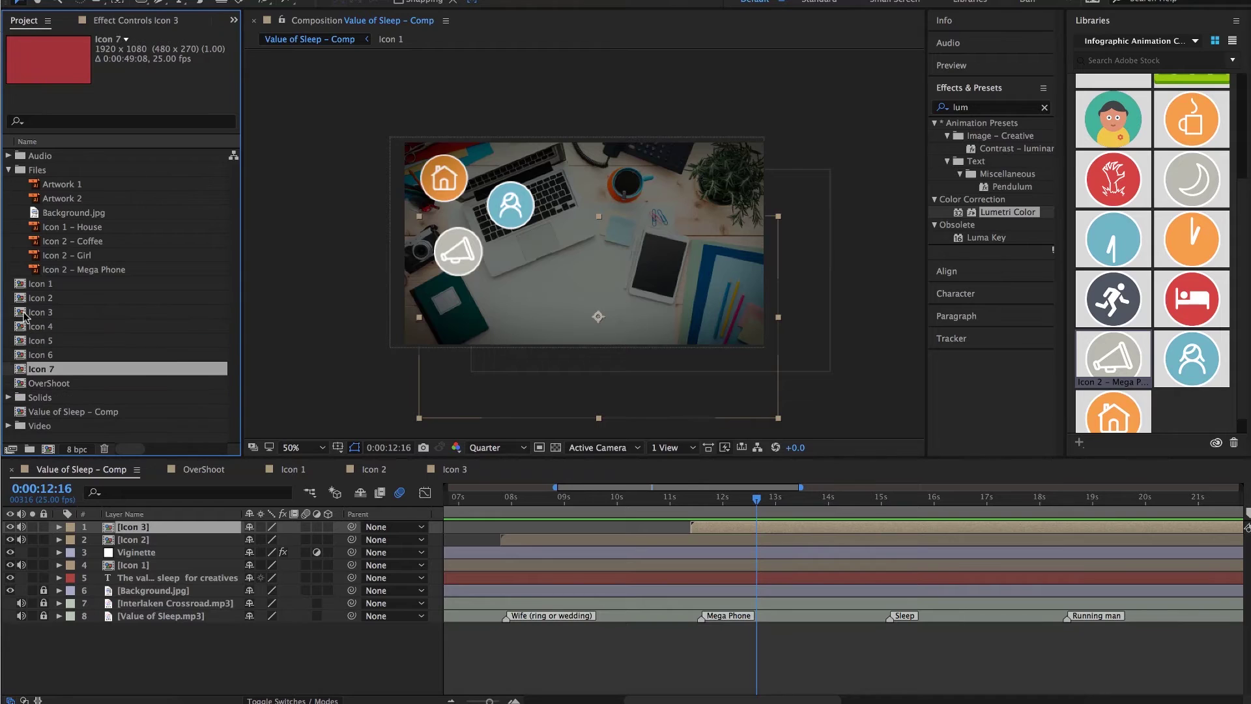
# Open the Icon 4 composition and add the Sleep, Running, 6:30am, 1am, Coffee, Monster and Night library graphics to the project.
pyautogui.doubleClick(33, 326)
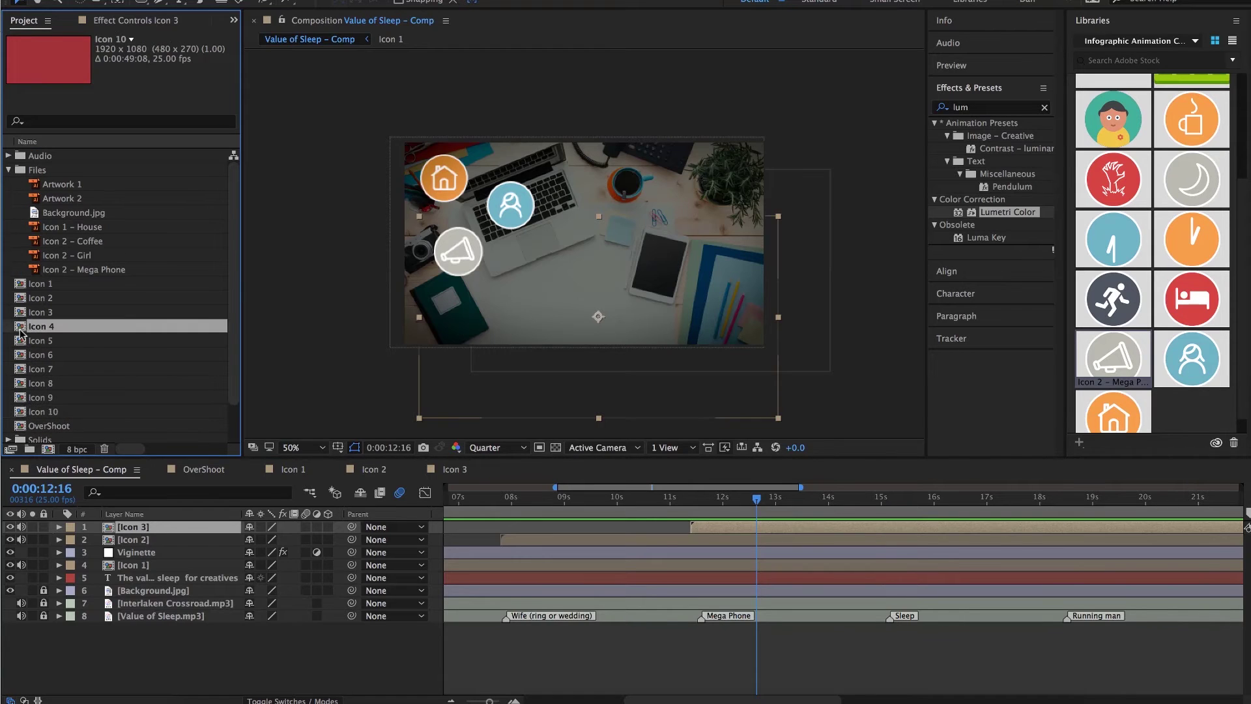
pyautogui.rightClick(1190, 298)
pyautogui.press('Escape')
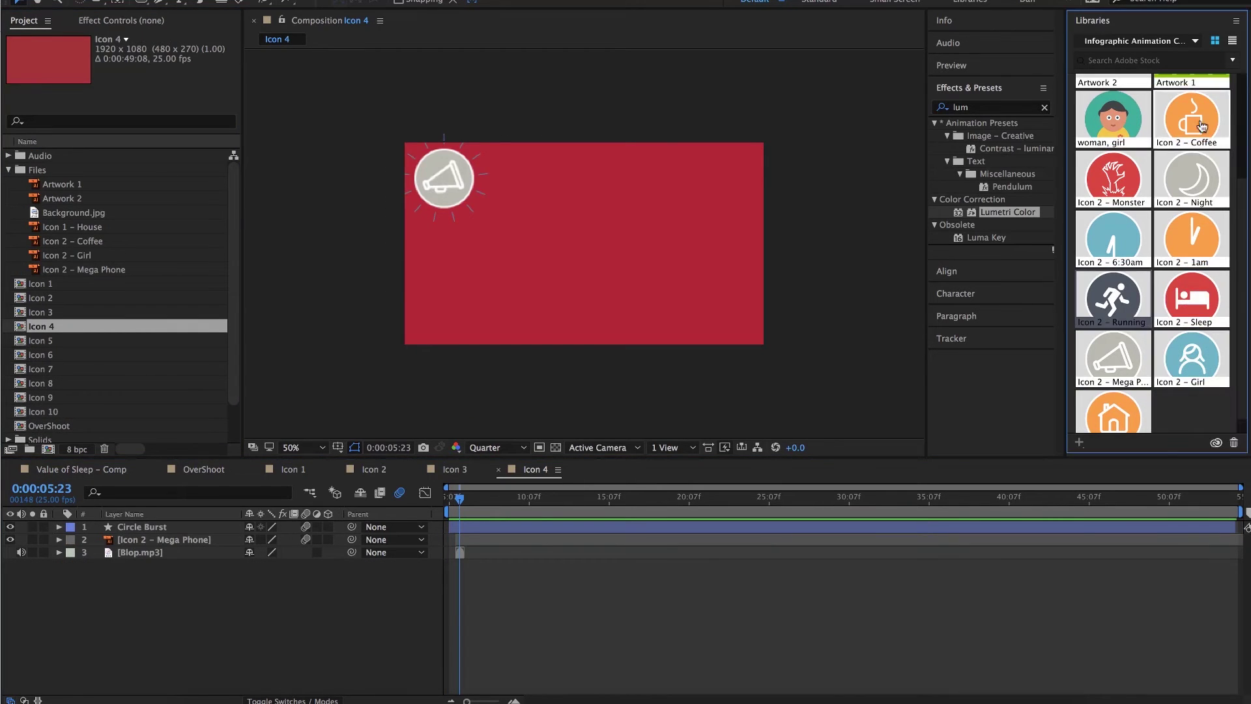
pyautogui.rightClick(1083, 280)
pyautogui.press('Escape')
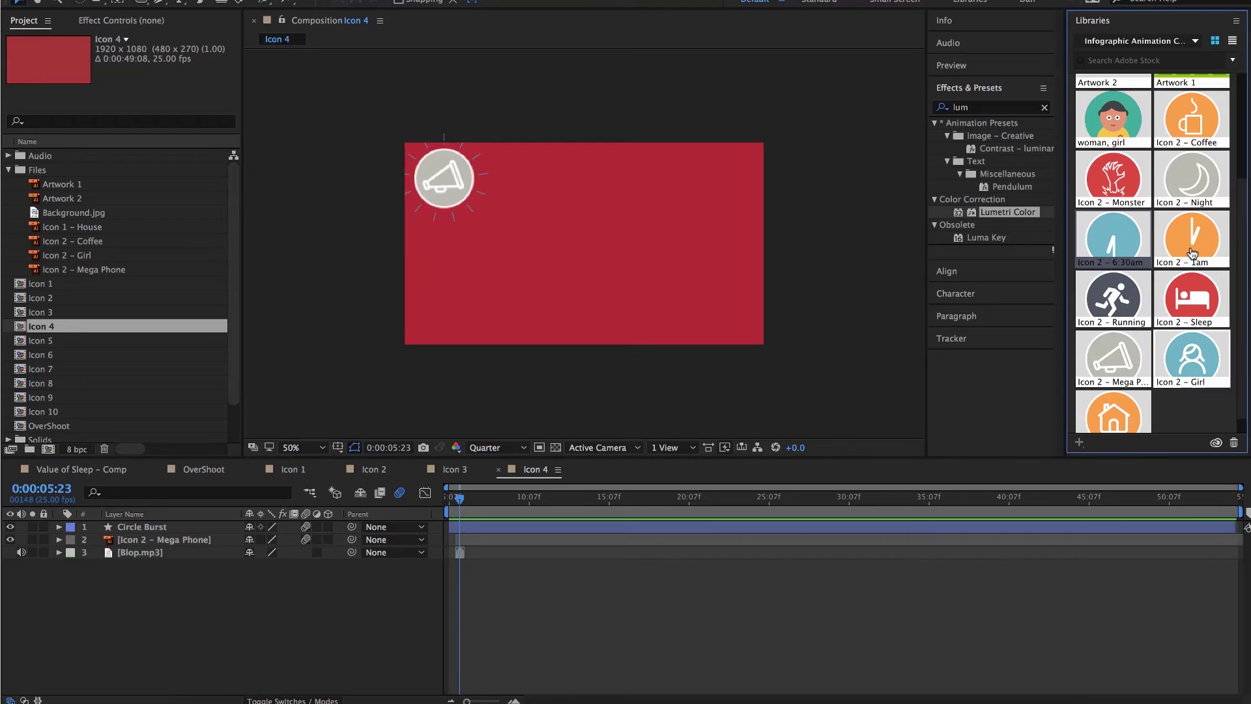
pyautogui.rightClick(1191, 118)
pyautogui.click(1134, 146)
pyautogui.rightClick(1129, 239)
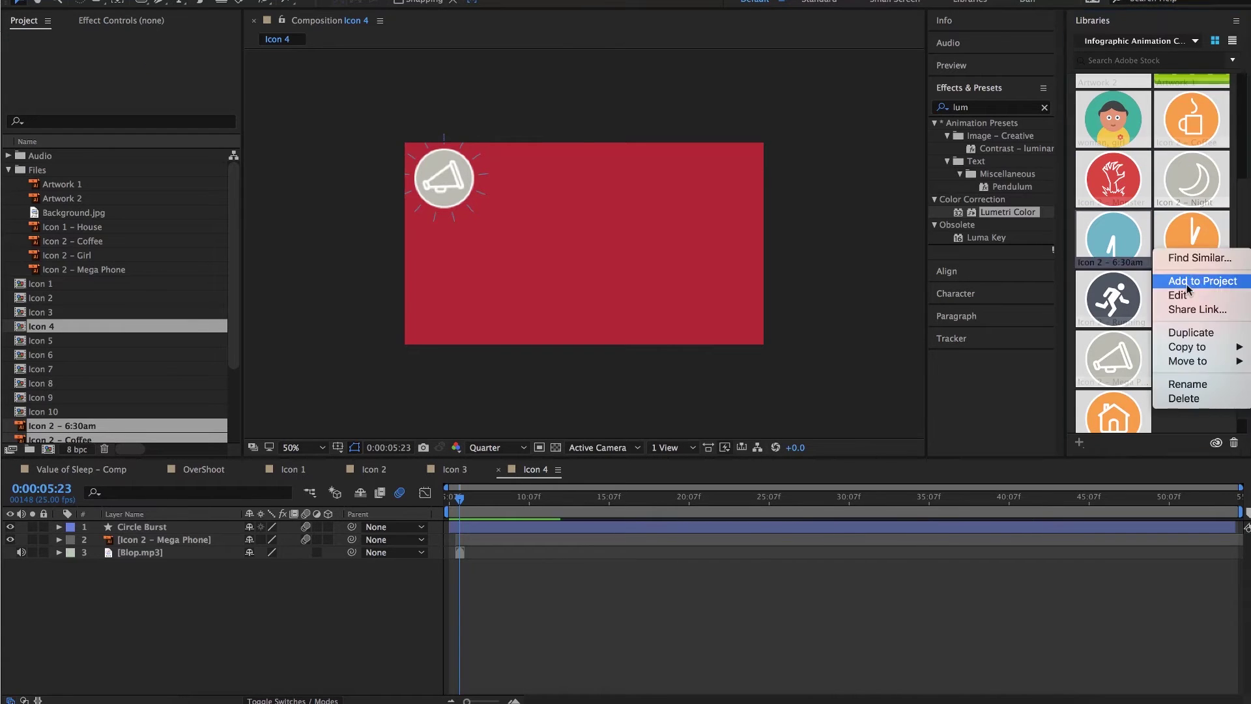
pyautogui.click(1117, 282)
# Move the newly added icon graphics into the project's Files folder.
pyautogui.keyDown('shift'); pyautogui.click(49, 383); pyautogui.keyUp('shift')
pyautogui.moveTo(49, 383); pyautogui.dragTo(39, 169)
pyautogui.click(115, 411)
# Replace the Icon 2 – Mega Phone layer in the Icon 4 composition with Icon 2 – Sleep.
pyautogui.click(104, 369)
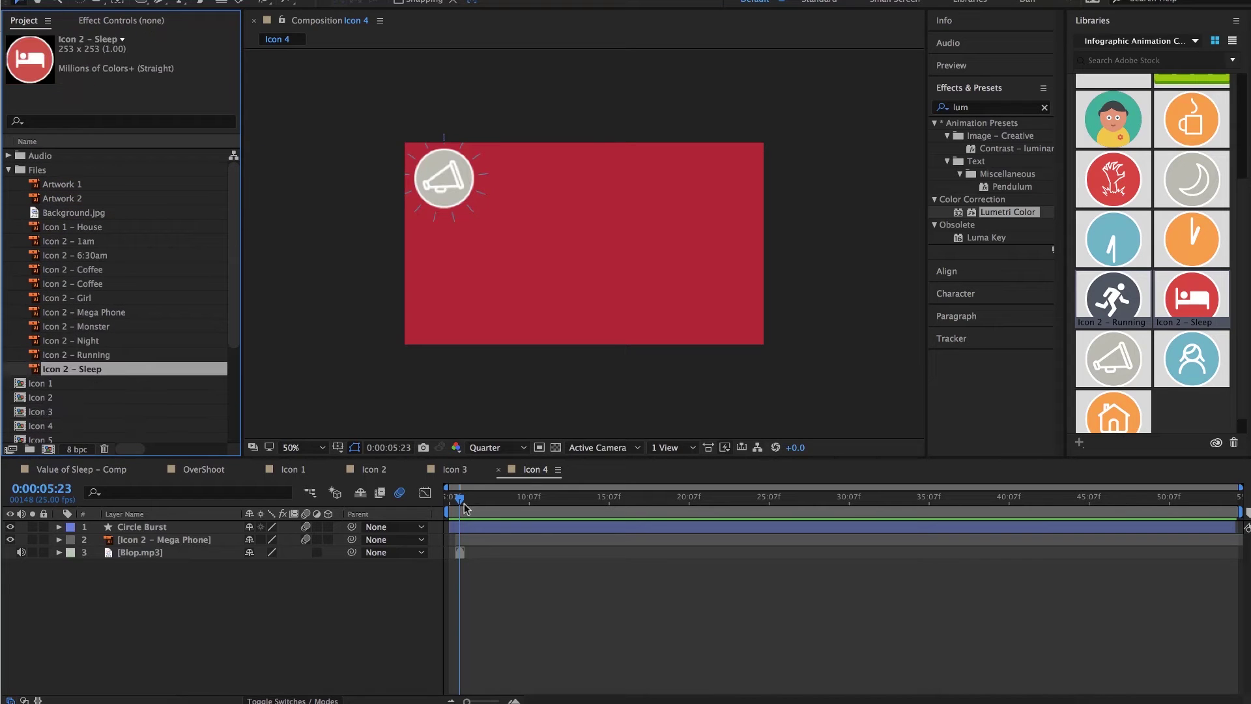
pyautogui.click(163, 540)
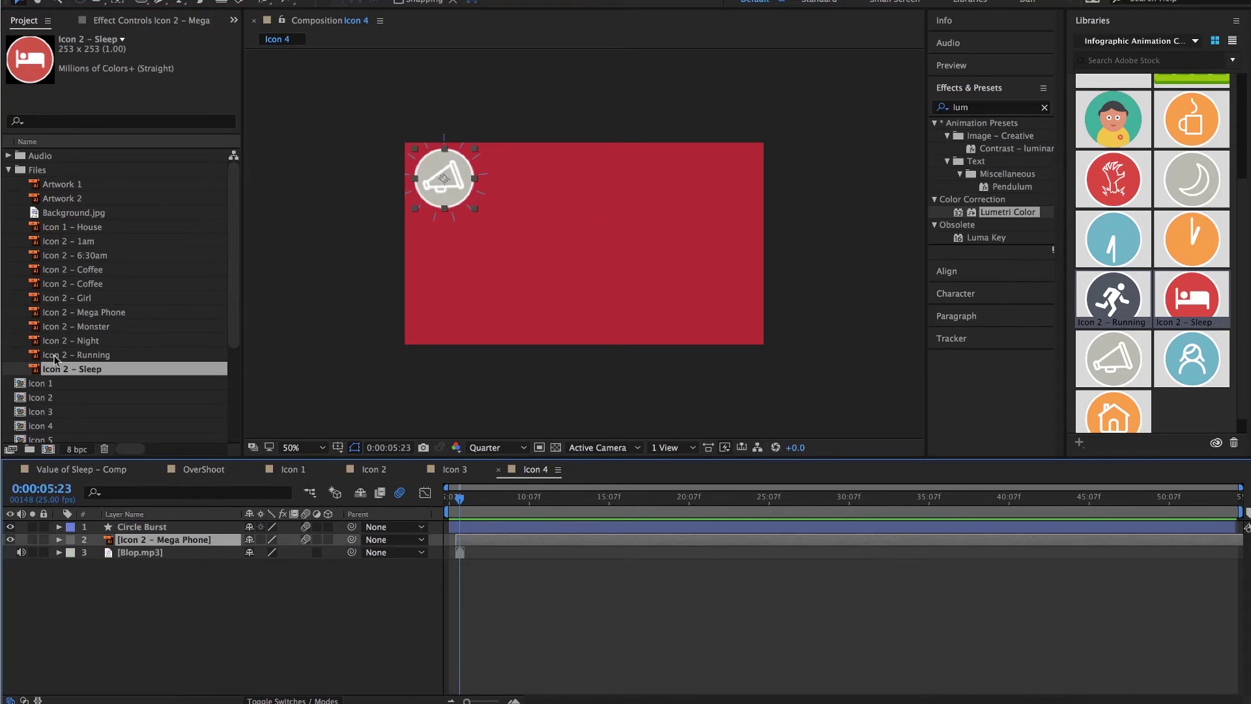
pyautogui.moveTo(36, 374); pyautogui.dragTo(150, 541)
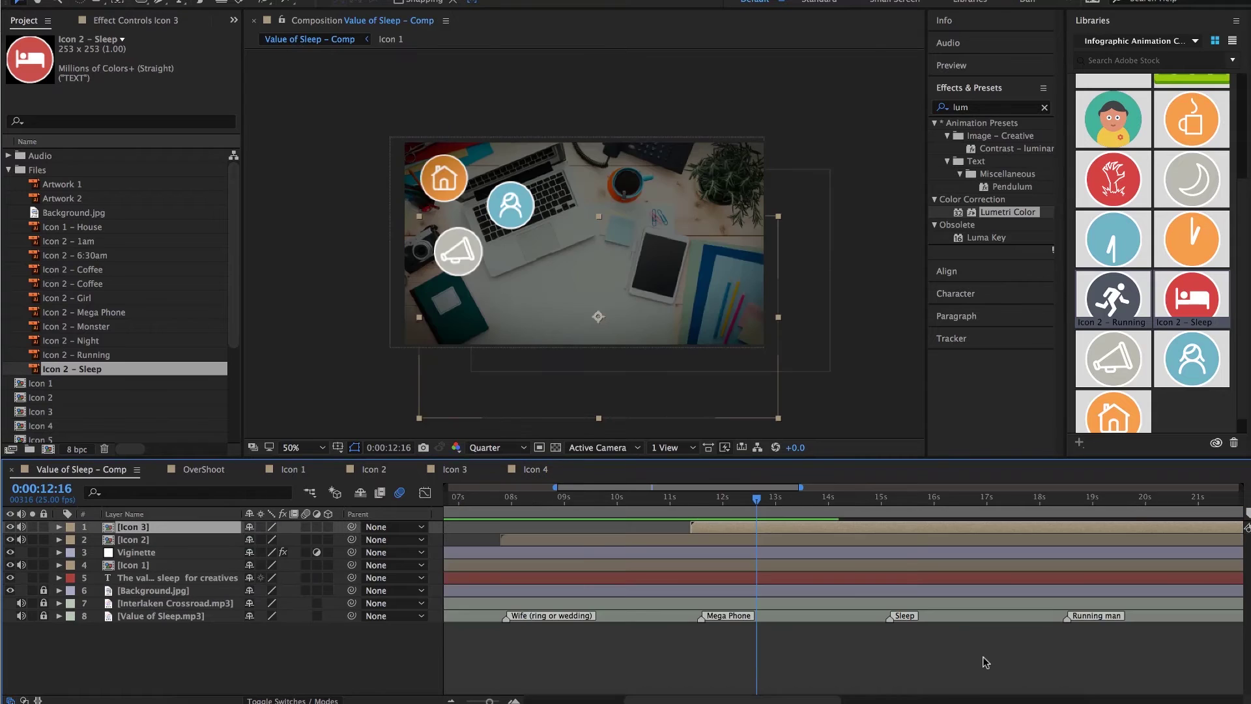
# Check the order of all voice-over markers and replace Icon 5's Icon 2 – Mega Phone layer with Icon 2 – Running.
pyautogui.press(';')
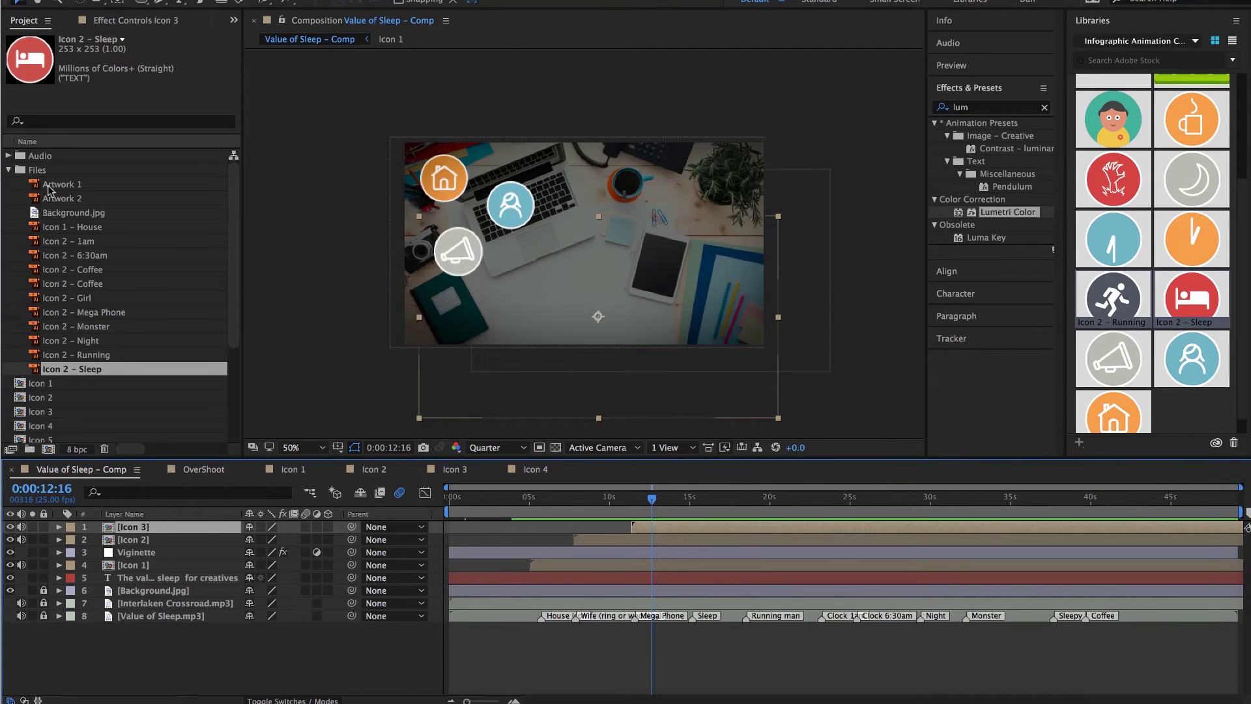
pyautogui.scroll(-3, 22, 357)
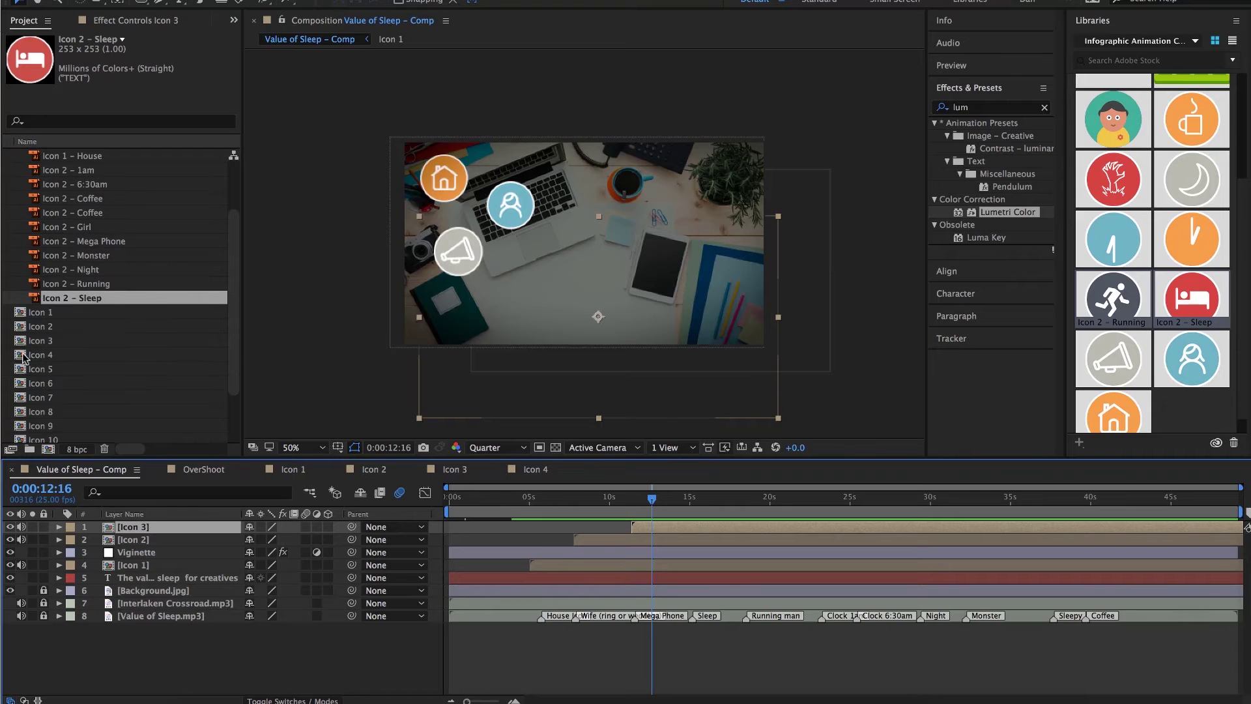
pyautogui.doubleClick(21, 369)
pyautogui.click(462, 500)
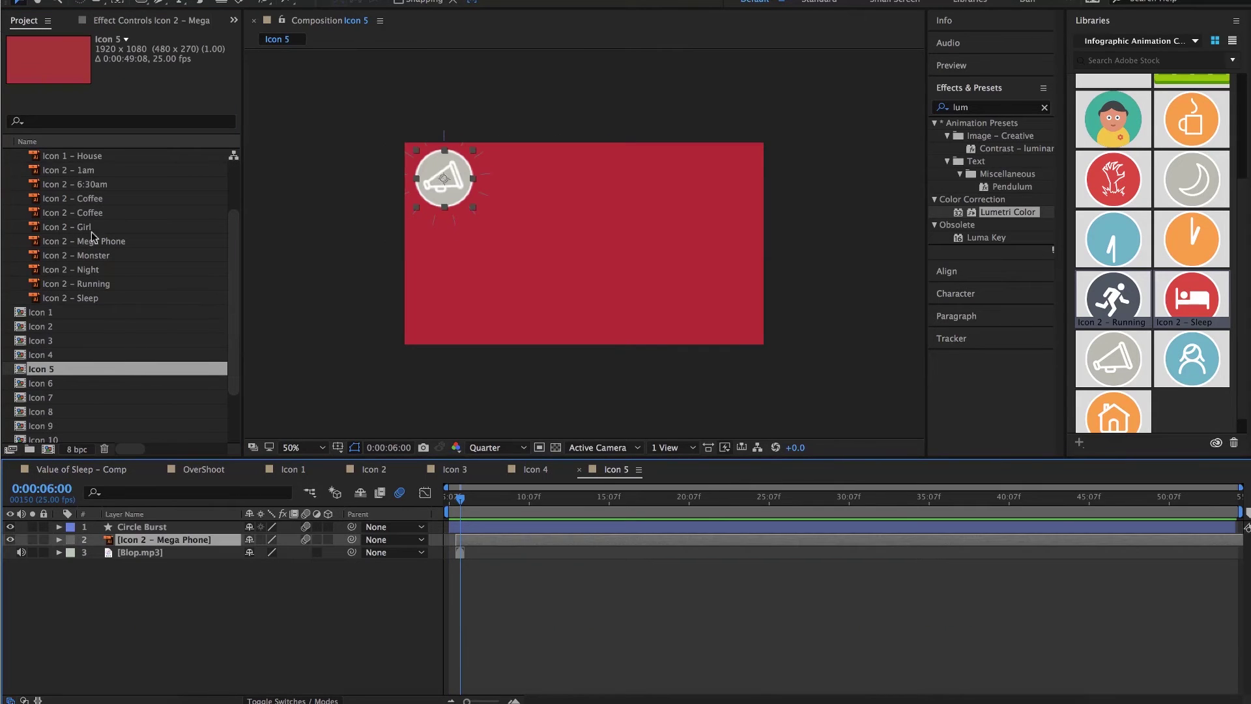
pyautogui.moveTo(99, 290); pyautogui.dragTo(153, 541)
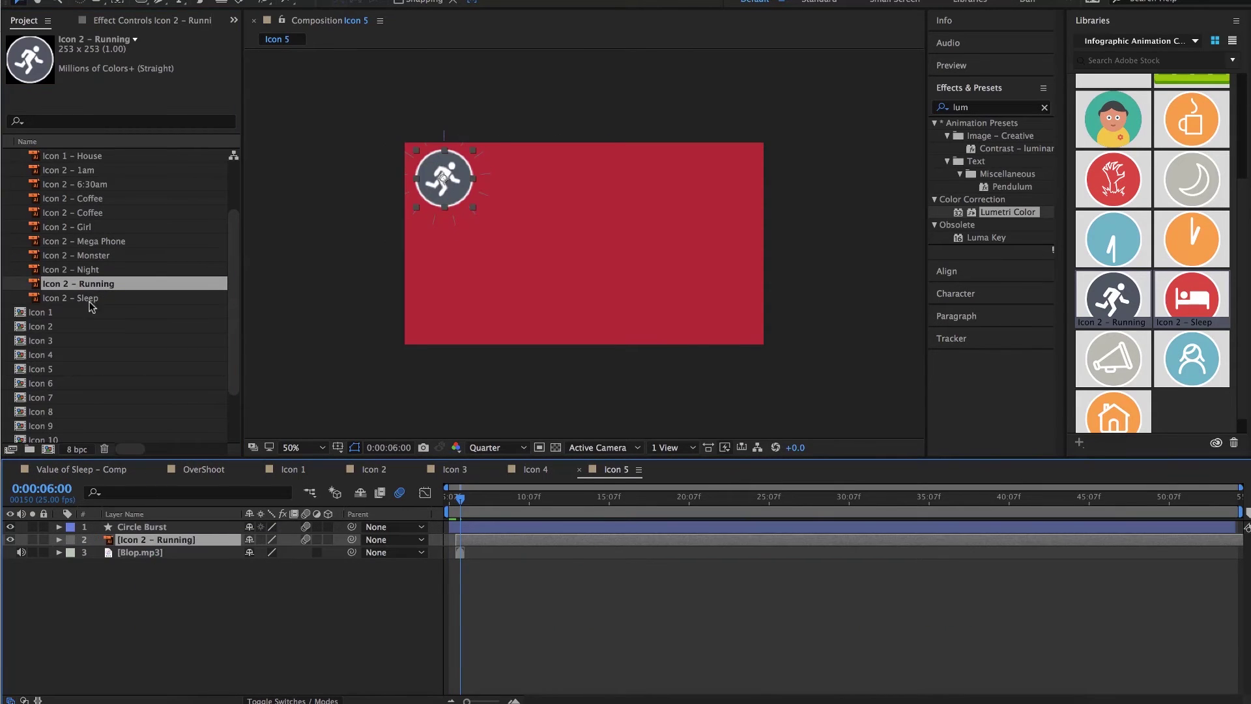
# Open the Icon 6 composition and replace its Icon 2 – Mega Phone layer with Icon 2 – 1am.
pyautogui.scroll(-2, 75, 361)
pyautogui.doubleClick(21, 343)
pyautogui.click(460, 499)
pyautogui.click(163, 540)
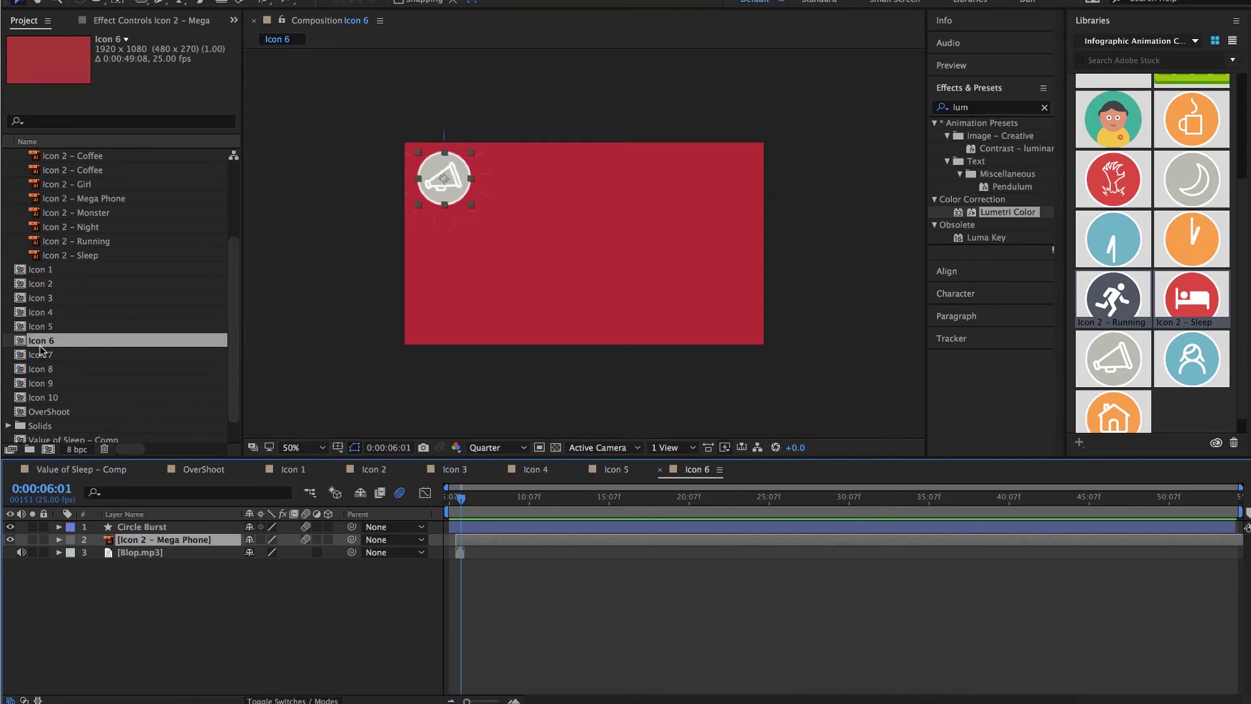
pyautogui.scroll(2, 78, 293)
pyautogui.moveTo(70, 184); pyautogui.dragTo(153, 541)
# Open the Icon 7 composition and replace its Icon 2 – Mega Phone layer with Icon 2 – 6:30am.
pyautogui.scroll(-2, 75, 293)
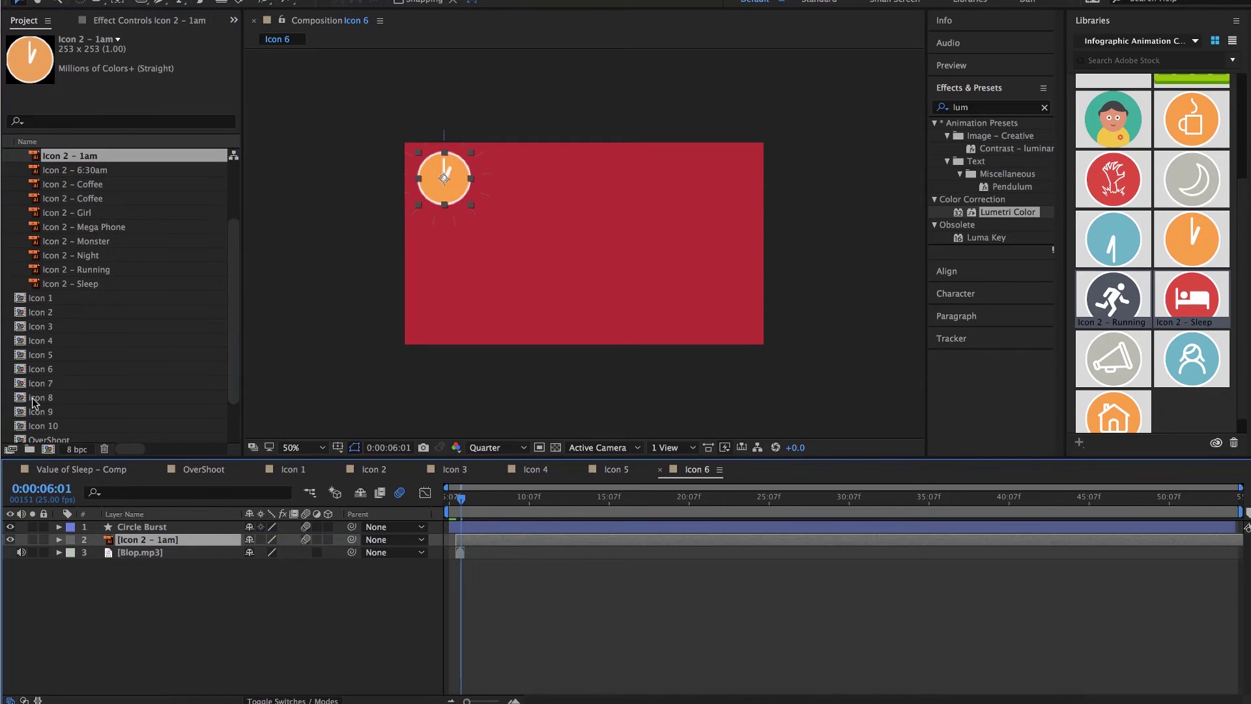
pyautogui.doubleClick(29, 383)
pyautogui.click(150, 539)
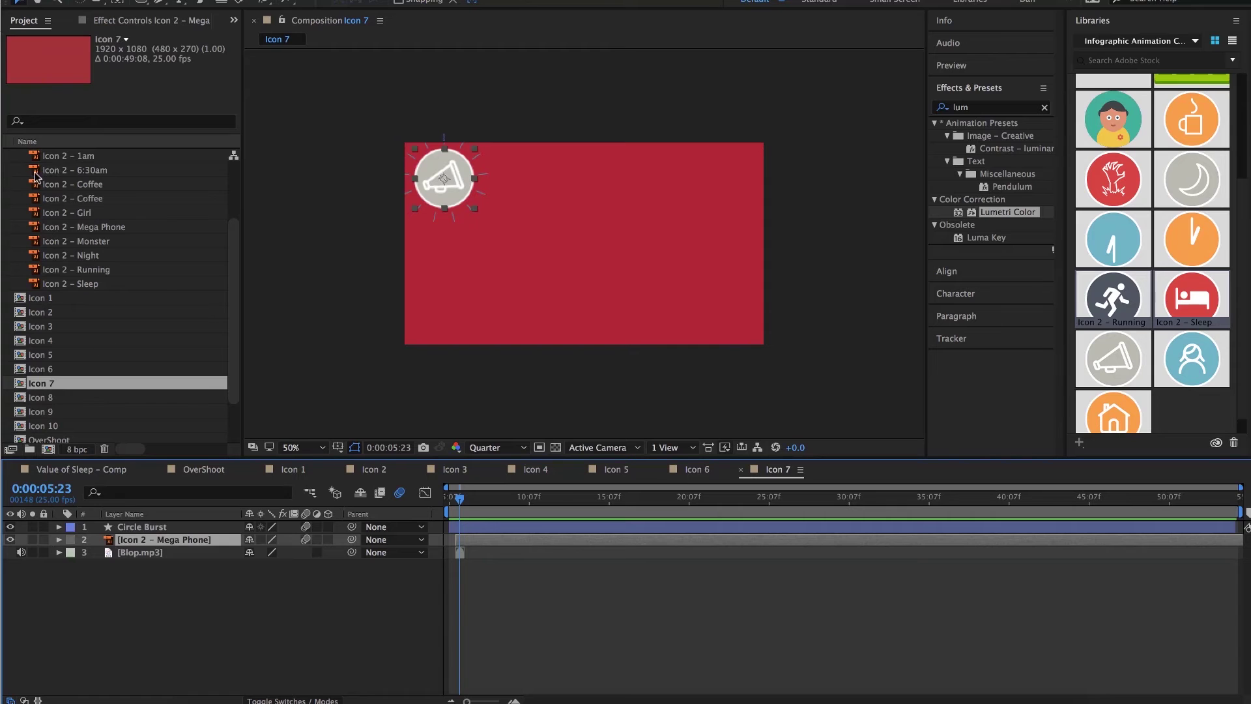
pyautogui.moveTo(39, 172); pyautogui.dragTo(117, 545)
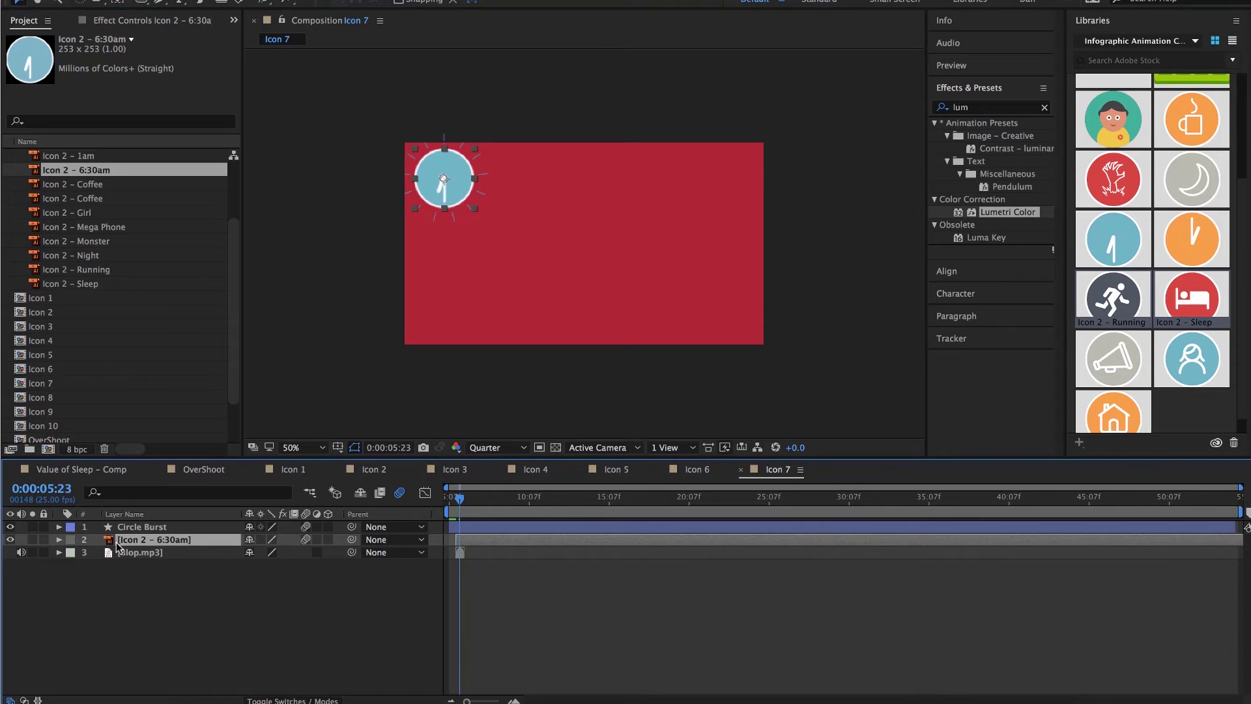
# Check the next voice-over marker and replace the Icon 2 – Mega Phone layer in Icon 8 with Icon 2 – Night.
pyautogui.doubleClick(20, 399)
pyautogui.press('super+Tab')
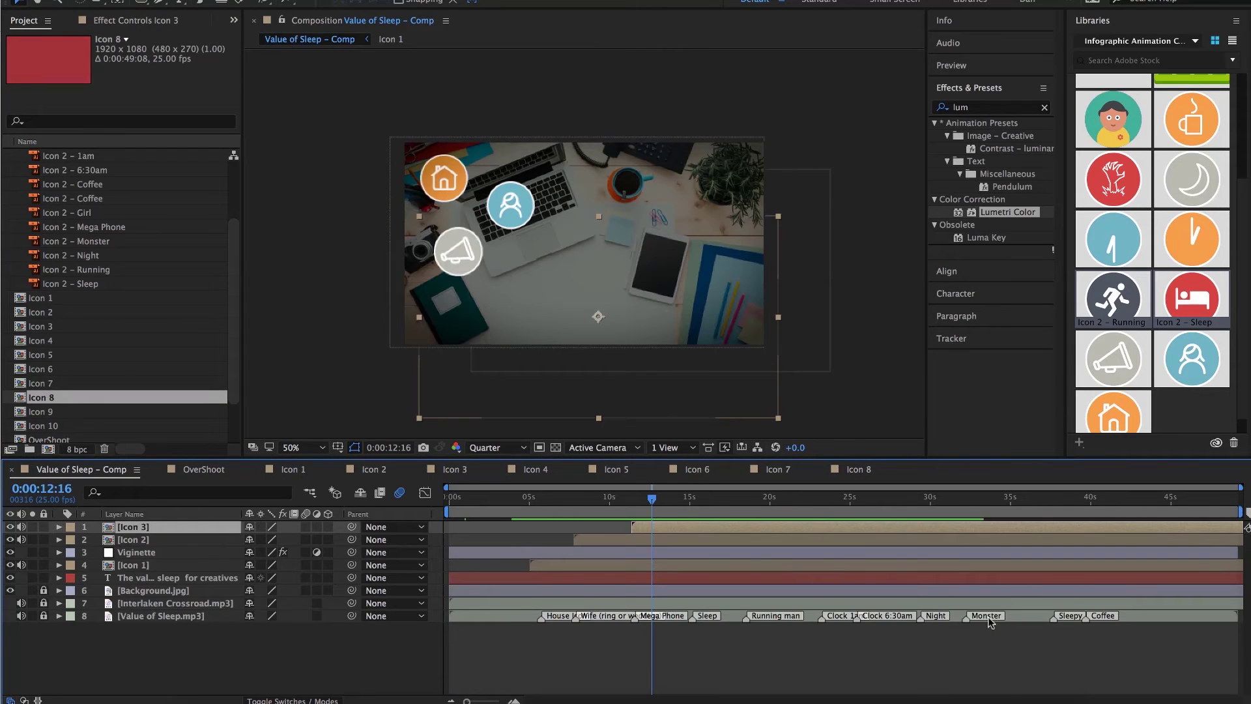
pyautogui.click(859, 469)
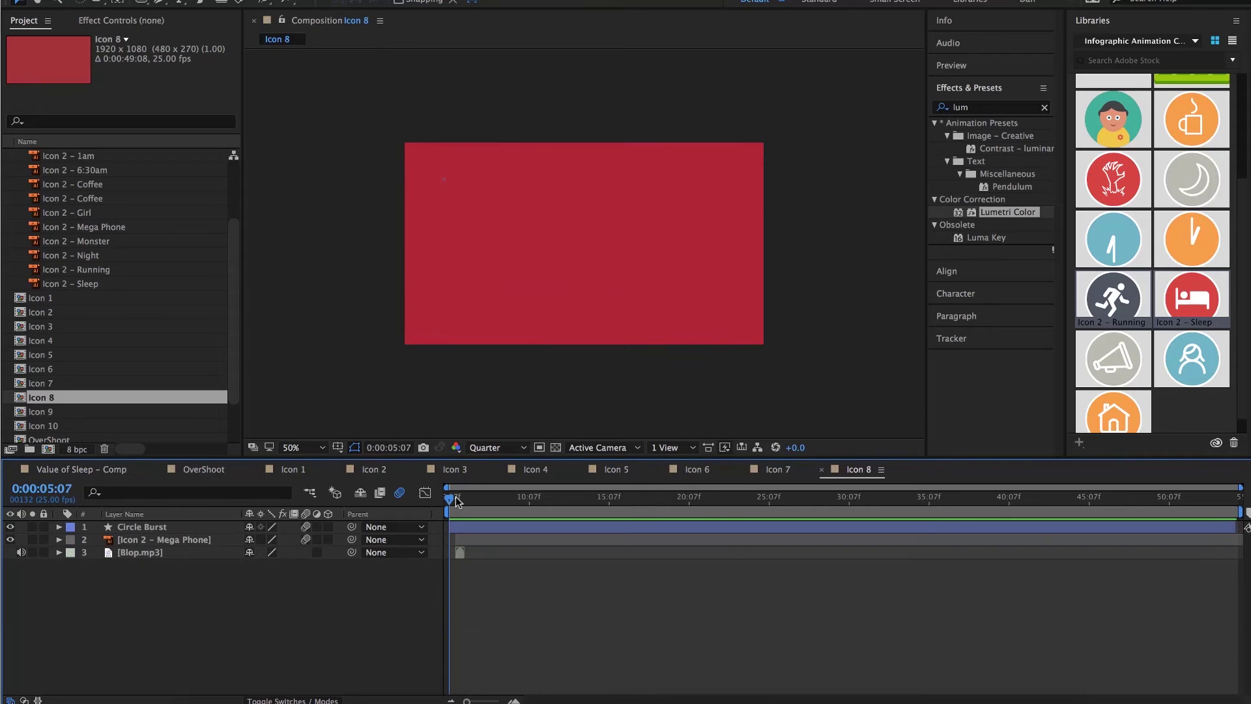
pyautogui.click(458, 499)
pyautogui.moveTo(48, 259); pyautogui.dragTo(163, 540)
# Open the Icon 9 composition and replace its Icon 2 – Mega Phone layer with Icon 2 – Monster.
pyautogui.scroll(-2, 117, 293)
pyautogui.doubleClick(32, 355)
pyautogui.click(140, 540)
pyautogui.click(458, 500)
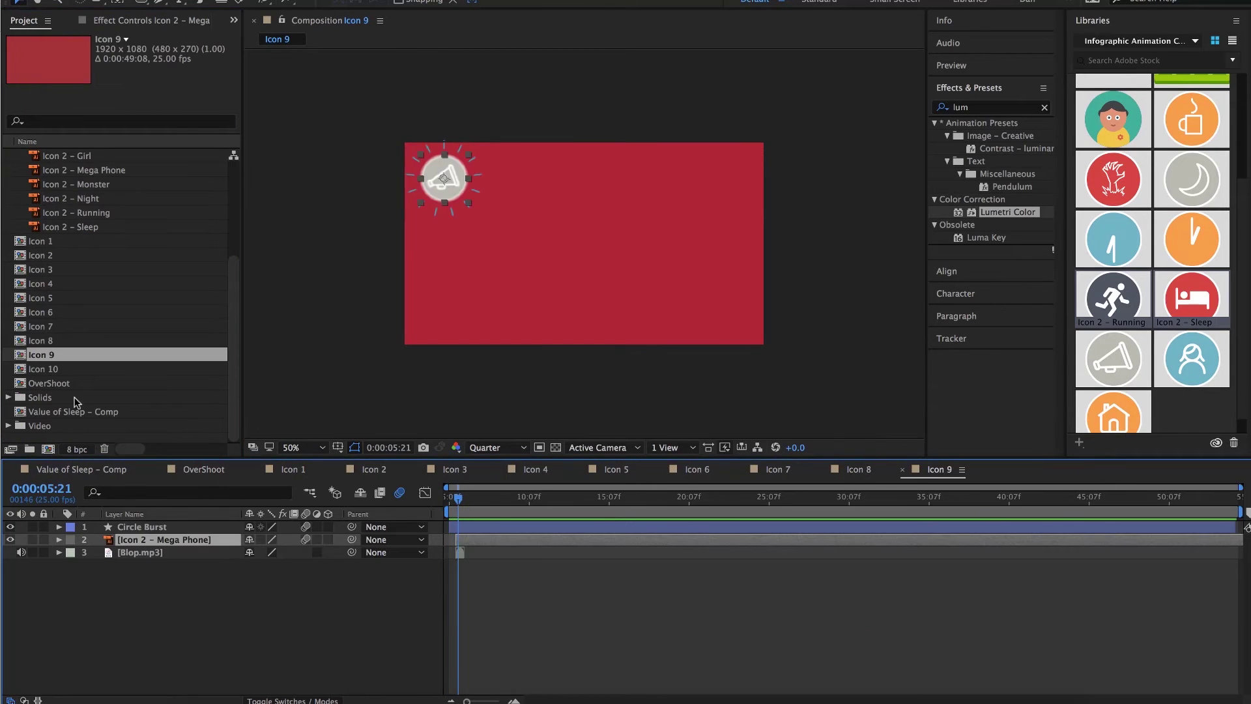
pyautogui.moveTo(39, 186); pyautogui.dragTo(277, 547)
# Open the Icon 10 composition and replace its Icon 2 – Mega Phone layer with Icon 2 – Coffee.
pyautogui.doubleClick(44, 368)
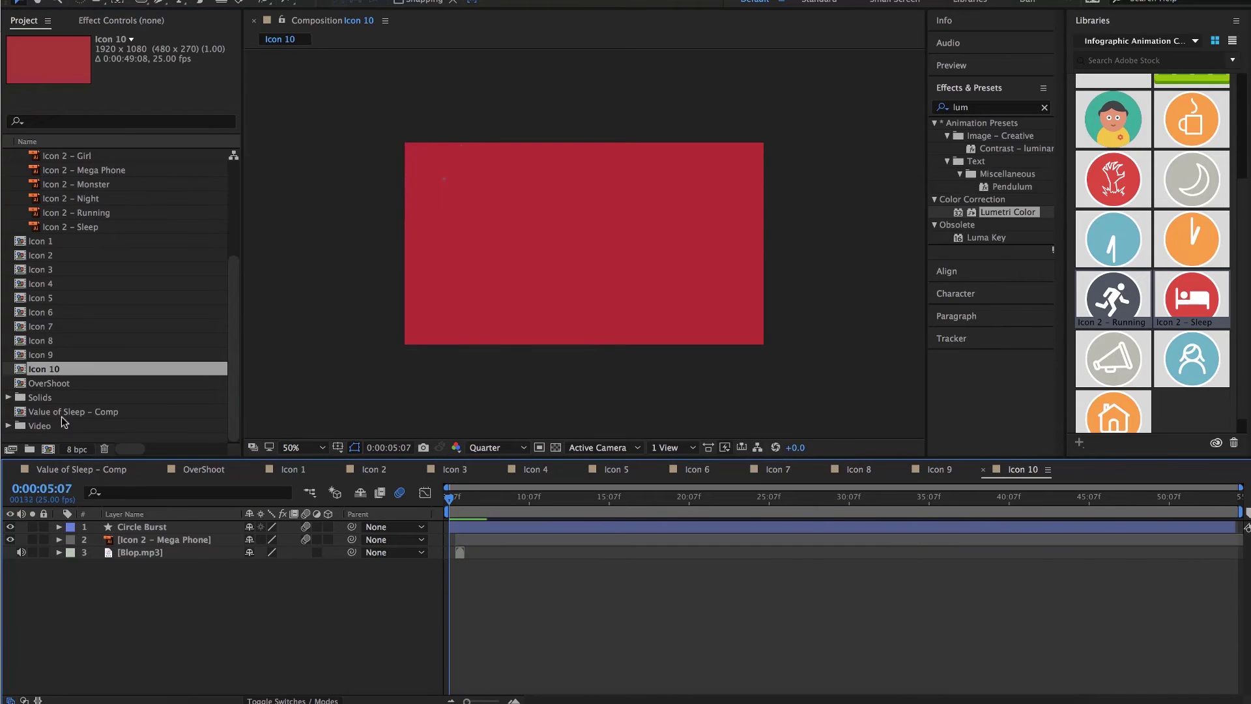
pyautogui.click(162, 540)
pyautogui.click(459, 499)
pyautogui.scroll(3, 53, 218)
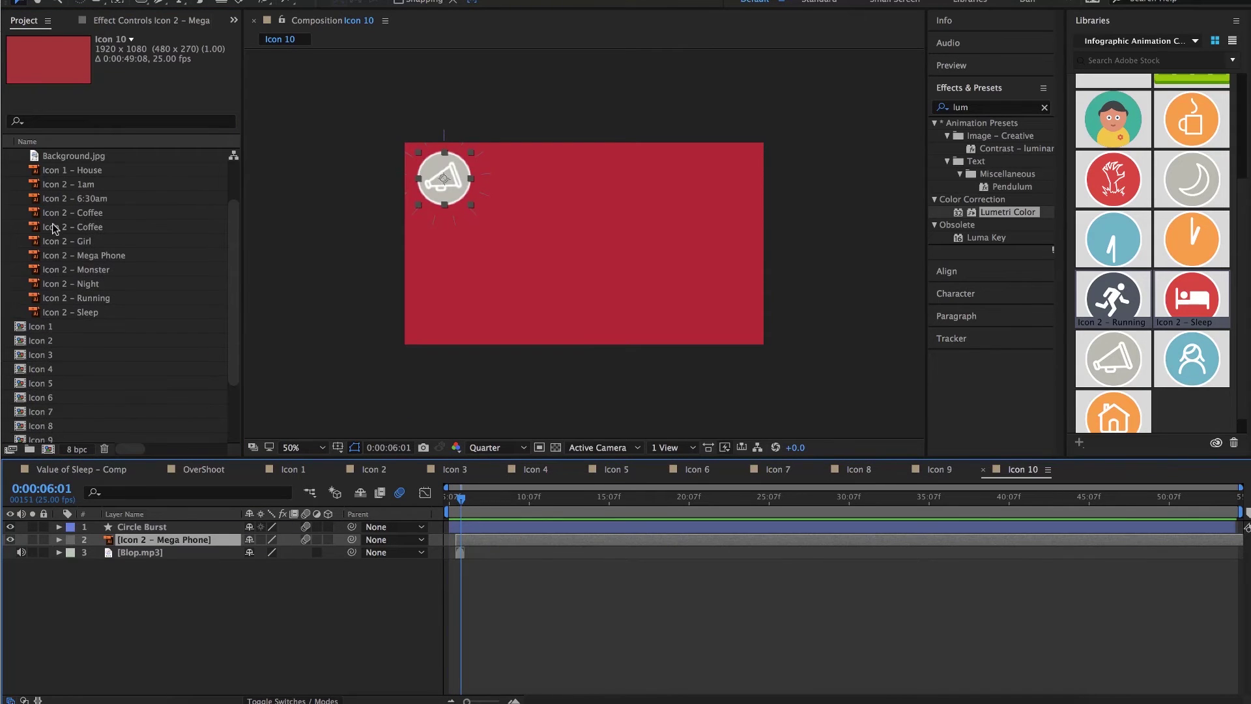
pyautogui.moveTo(30, 224); pyautogui.dragTo(117, 540)
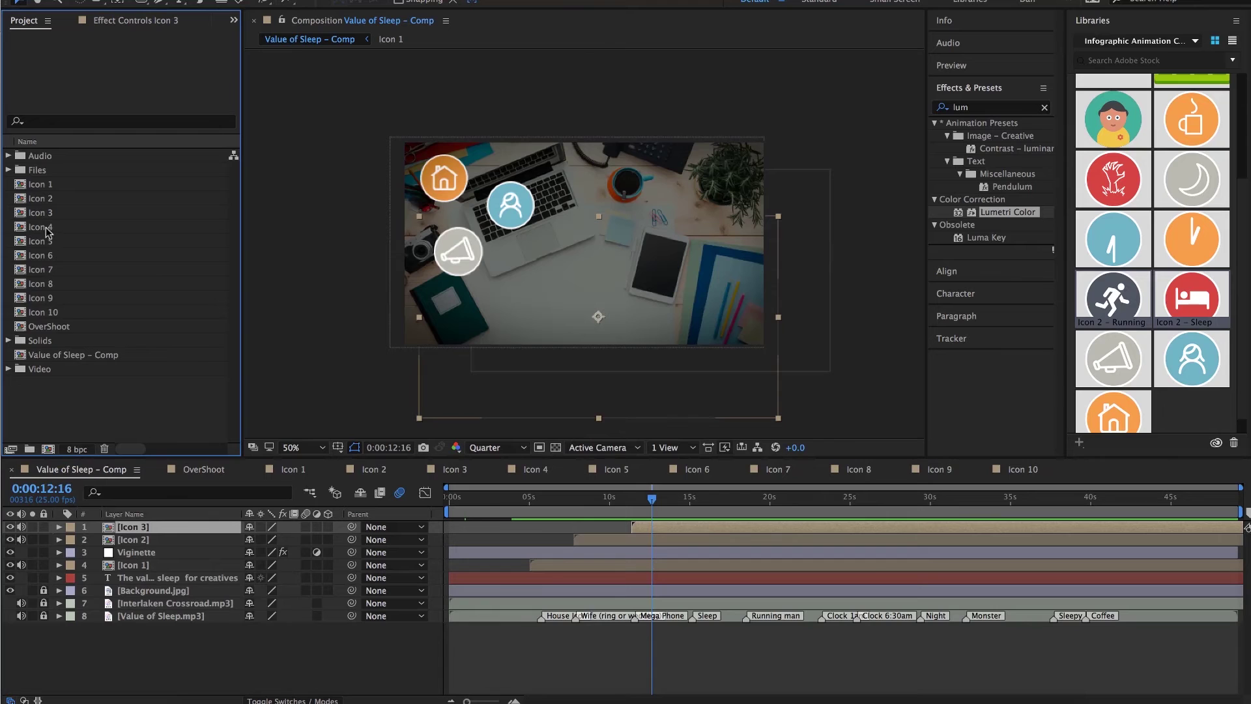
# Place the Icon 4 to Icon 10 compositions in Value of Sleep – Comp, spreading their icons across the desk background.
pyautogui.click(48, 230)
pyautogui.keyDown('shift'); pyautogui.click(48, 241); pyautogui.keyUp('shift')
pyautogui.moveTo(48, 241); pyautogui.dragTo(662, 283)
pyautogui.moveTo(40, 255); pyautogui.dragTo(684, 306)
pyautogui.moveTo(40, 269); pyautogui.dragTo(867, 365)
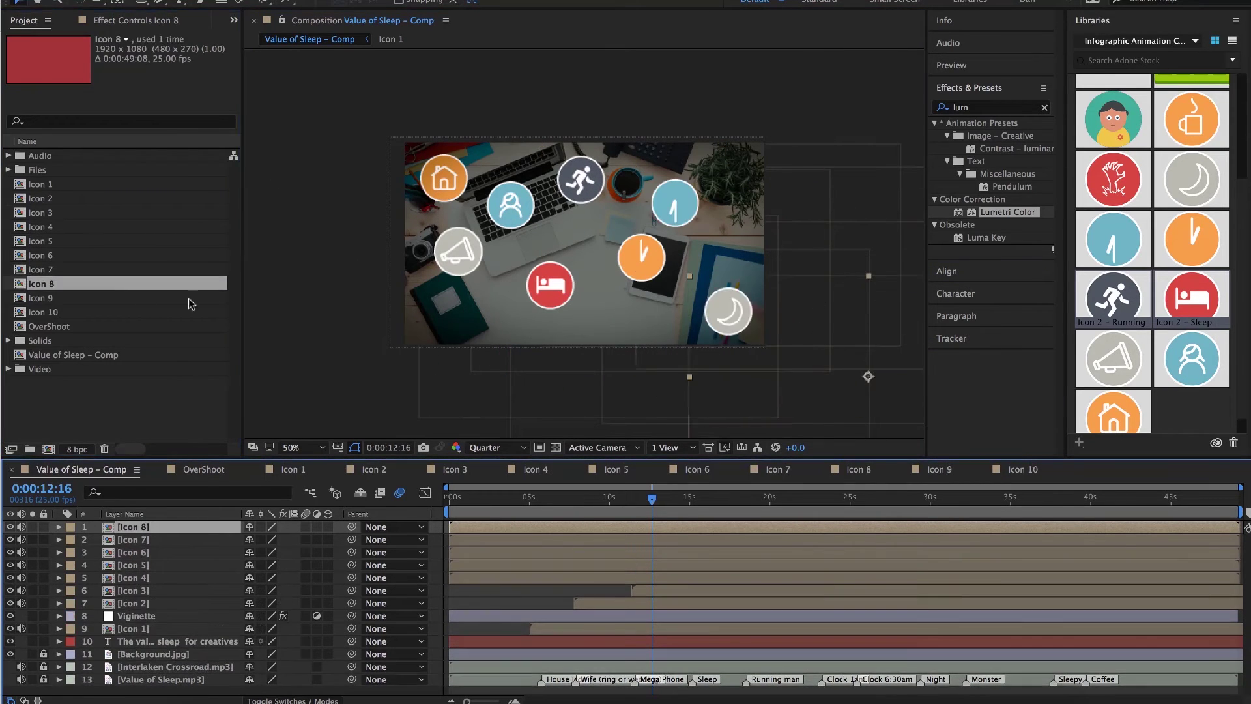
pyautogui.moveTo(24, 300); pyautogui.dragTo(511, 351)
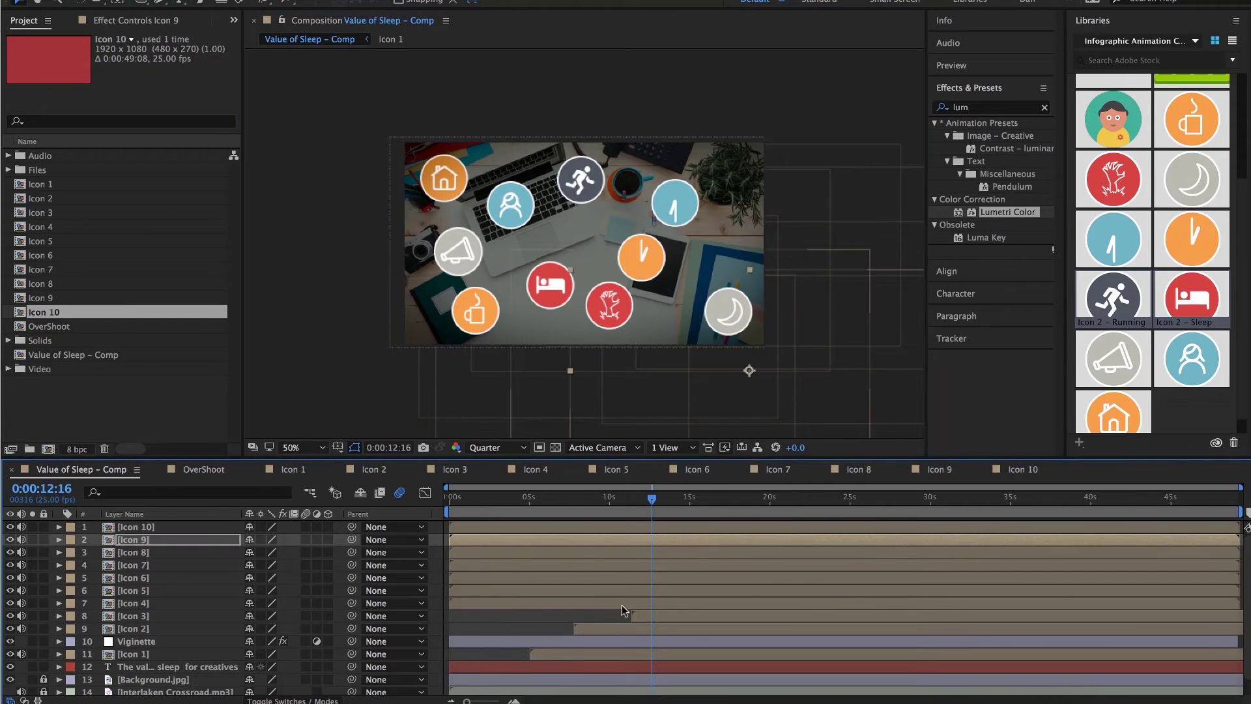
# Delay the Icon 4 layer to start near the Sleep marker and enlarge the timeline area to show every layer and marker.
pyautogui.click(561, 603)
pyautogui.moveTo(478, 596); pyautogui.dragTo(702, 606)
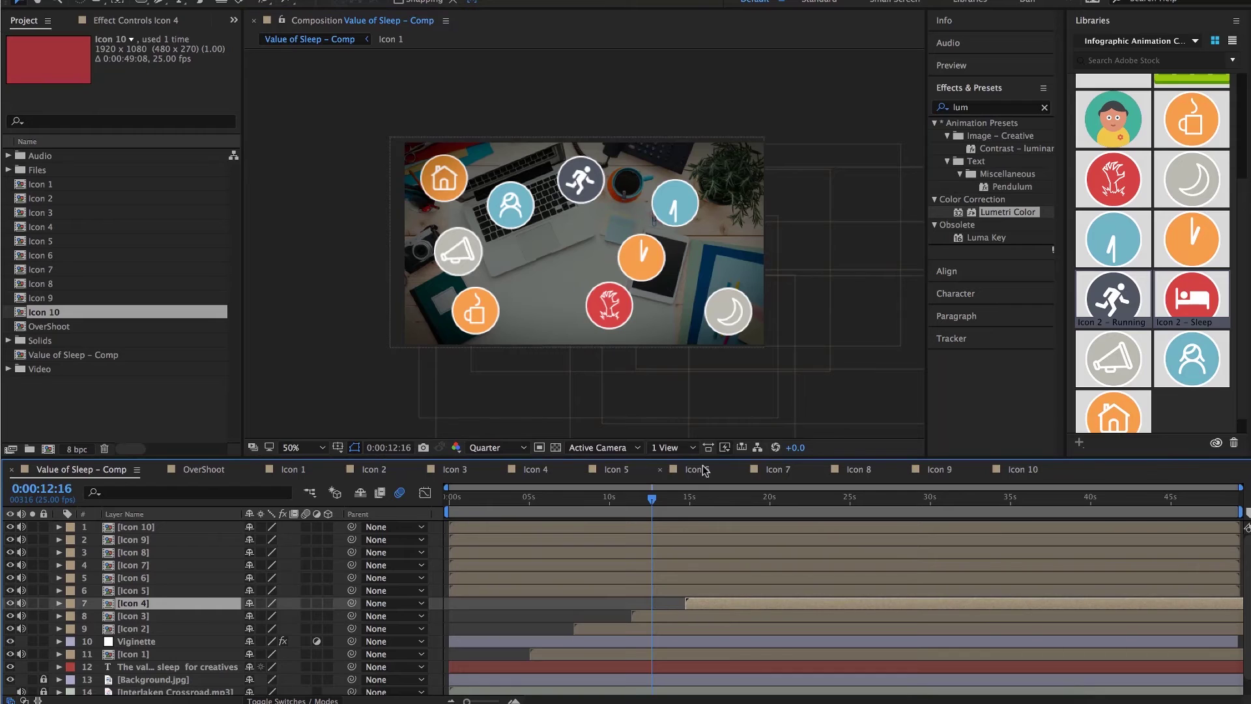
pyautogui.moveTo(707, 458); pyautogui.dragTo(723, 260)
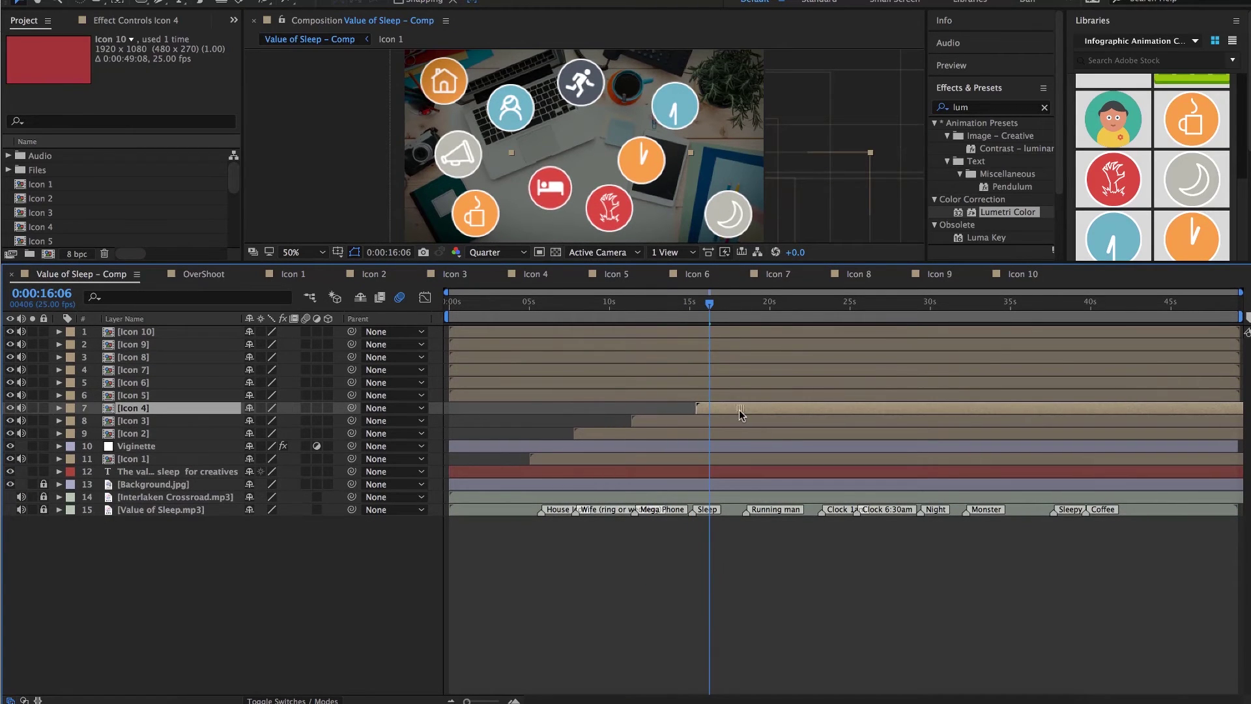
# Delay the Icon 5, Icon 6, Icon 7 and Icon 8 layers to start near the Running man, two Clock and Night markers respectively.
pyautogui.moveTo(534, 395); pyautogui.dragTo(826, 412)
pyautogui.moveTo(709, 303); pyautogui.dragTo(773, 303)
pyautogui.moveTo(580, 383); pyautogui.dragTo(938, 384)
pyautogui.moveTo(675, 369); pyautogui.dragTo(1079, 394)
pyautogui.moveTo(483, 356); pyautogui.dragTo(952, 394)
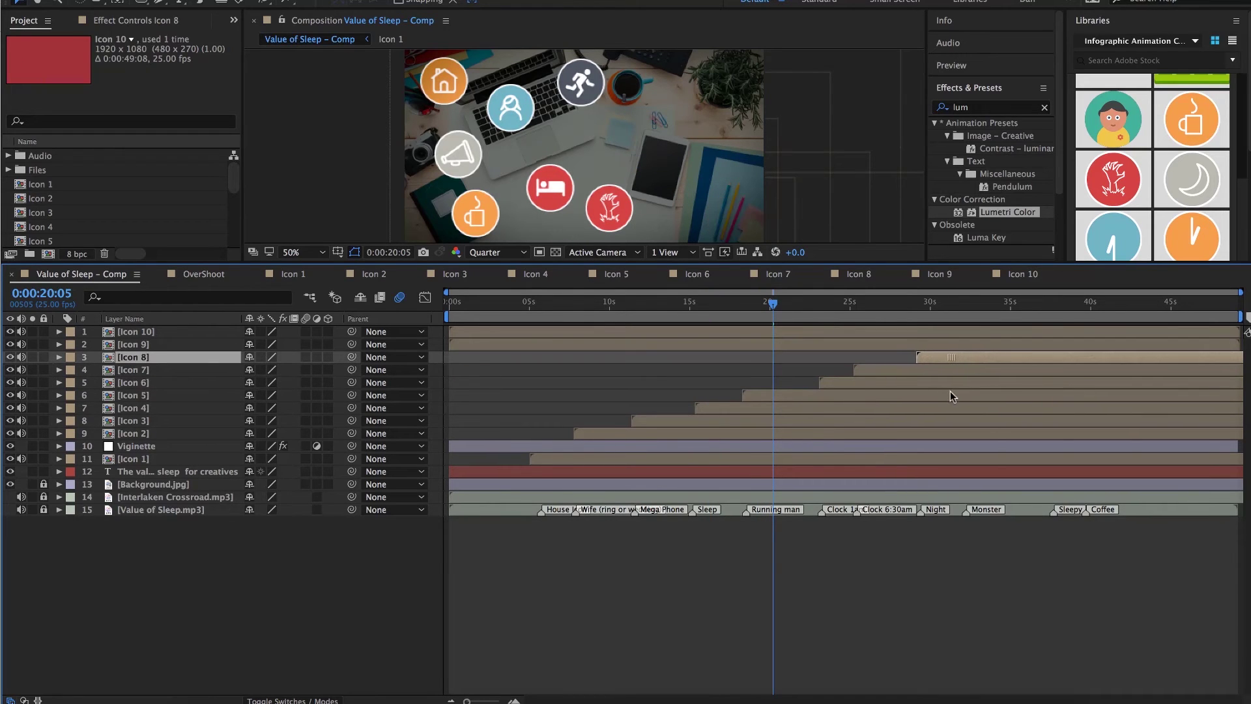
# Delay the Icon 9 layer to start near the Monster marker and the Icon 10 layer near the Coffee marker.
pyautogui.click(479, 346)
pyautogui.moveTo(480, 349); pyautogui.dragTo(993, 352)
pyautogui.moveTo(514, 332); pyautogui.dragTo(1153, 357)
# Return to 0:00:04:04, reduce the timeline area's height, and move the Viginette layer above all icon layers.
pyautogui.moveTo(773, 303); pyautogui.dragTo(510, 346)
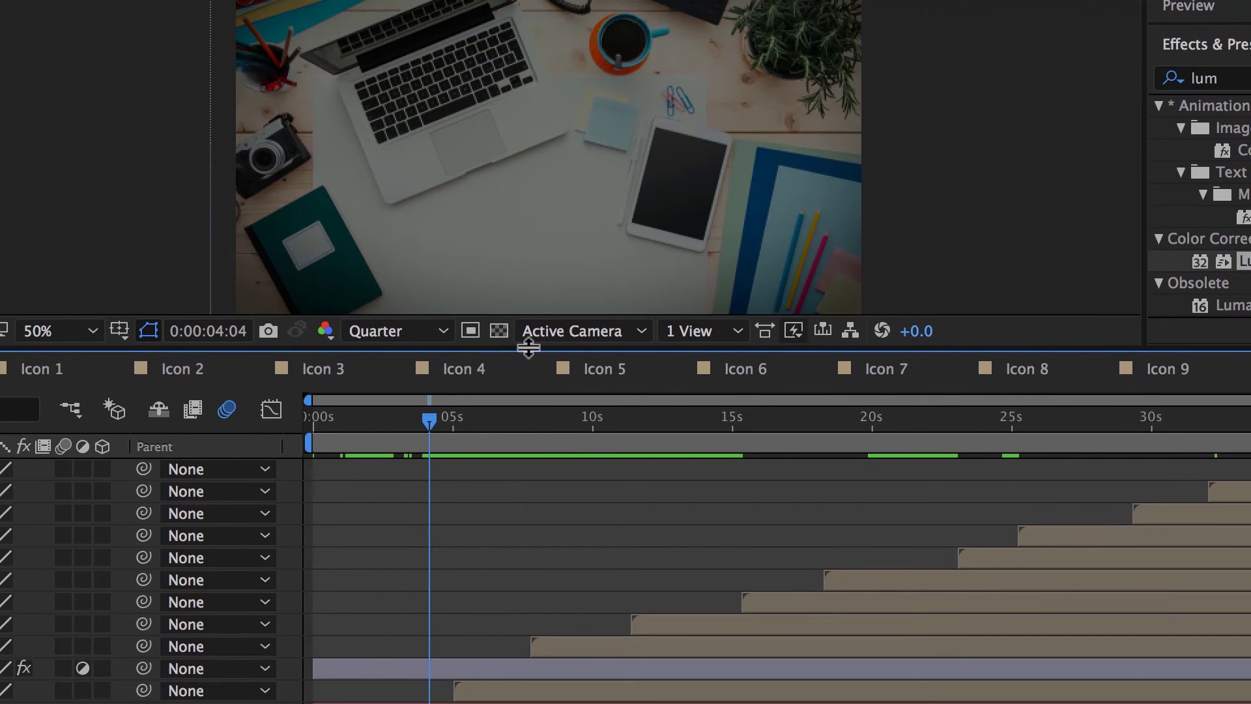
pyautogui.moveTo(529, 349); pyautogui.dragTo(493, 642)
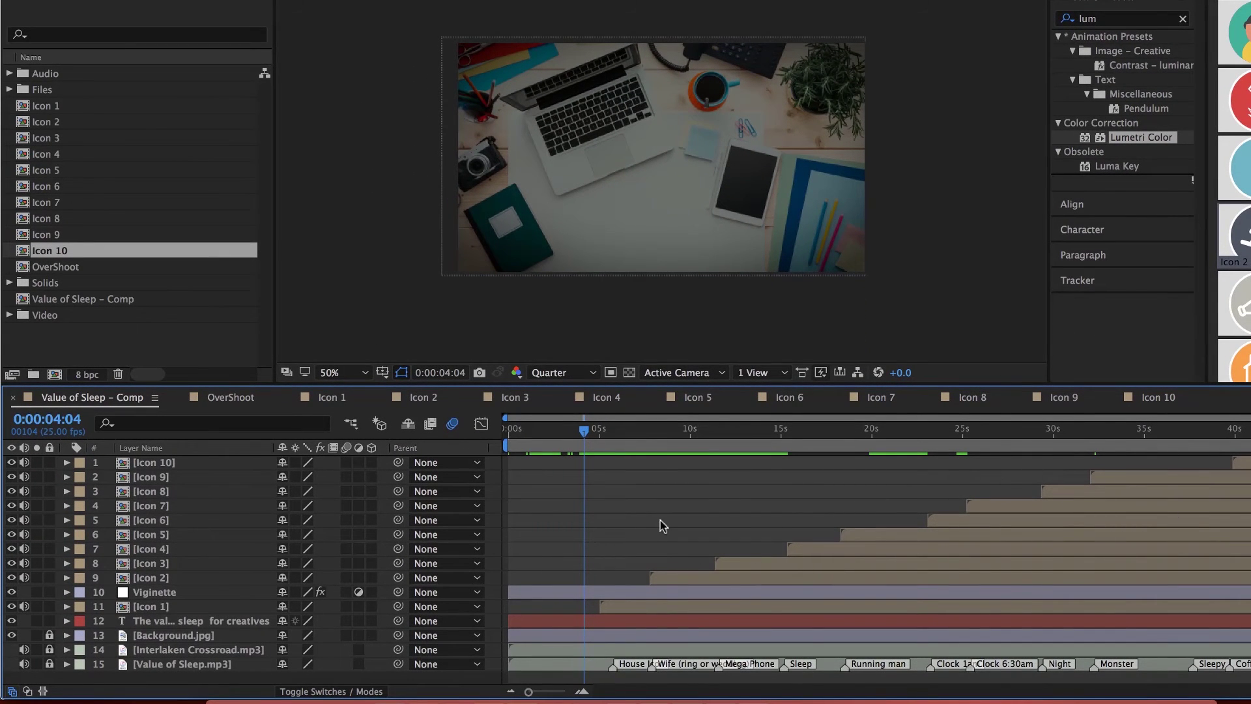
pyautogui.moveTo(154, 596); pyautogui.dragTo(150, 457)
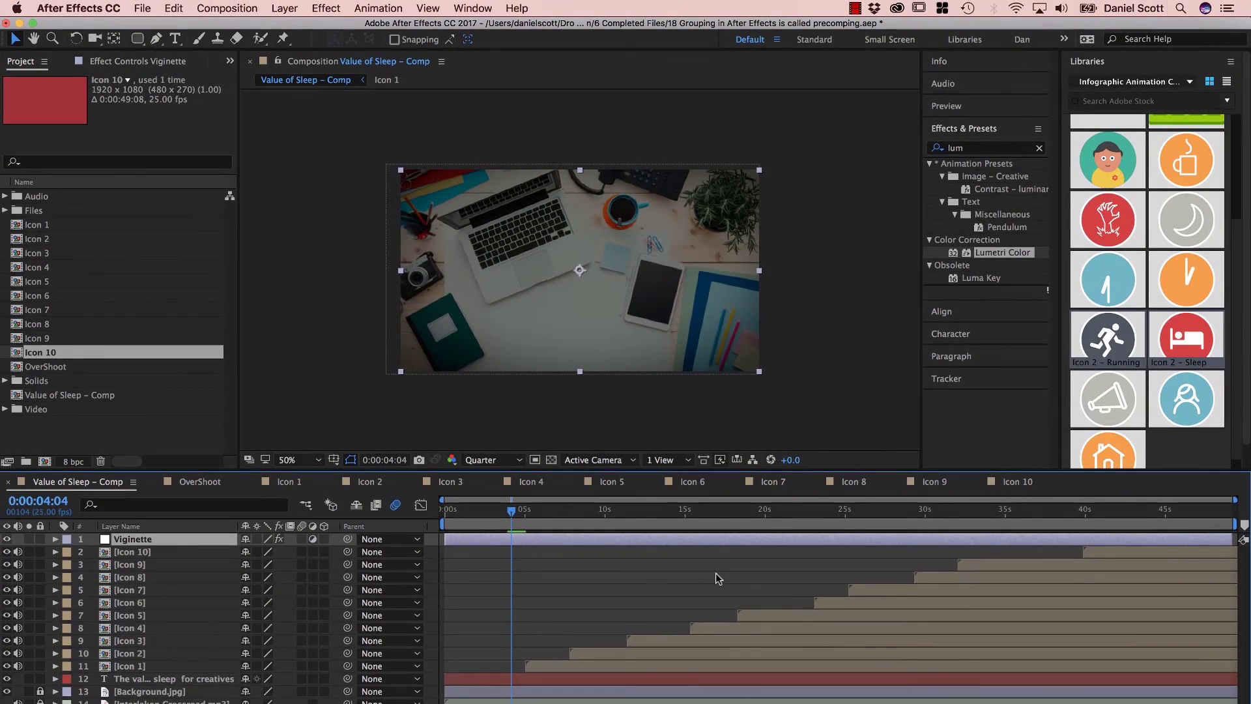
# Maximize the timeline panel and restore the layout, before and after reducing the timeline area's height.
pyautogui.press('`')
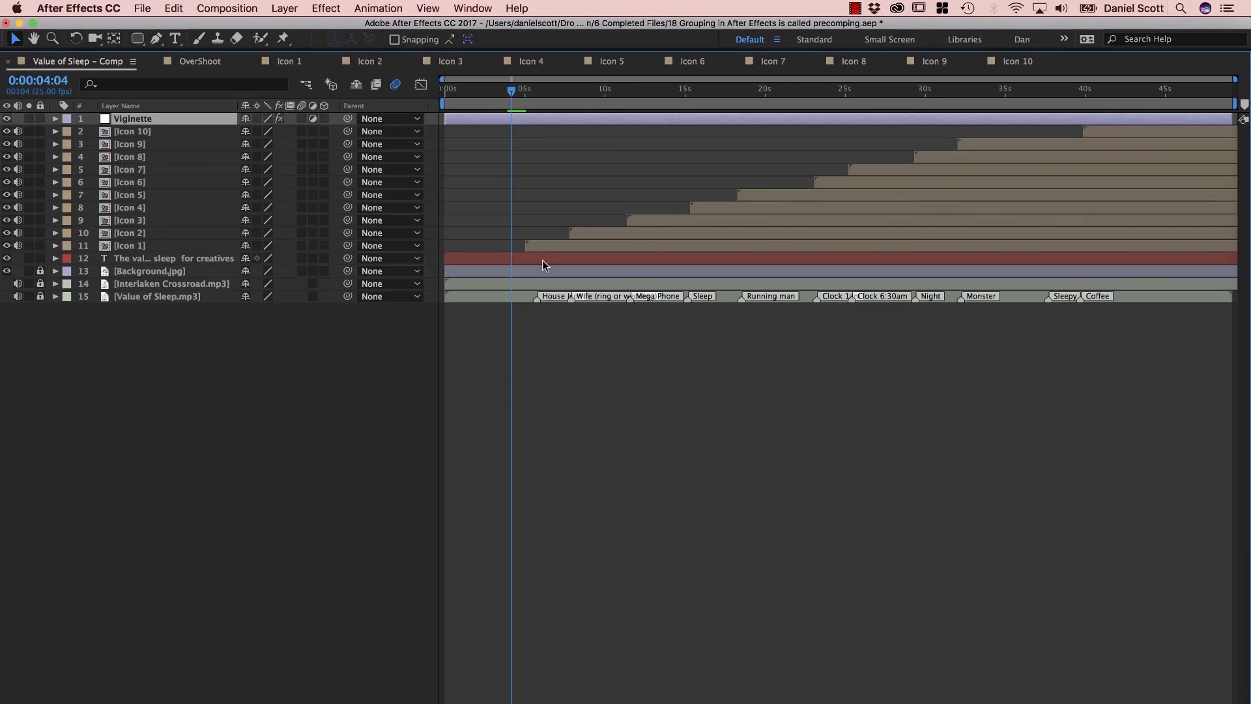
pyautogui.press('`')
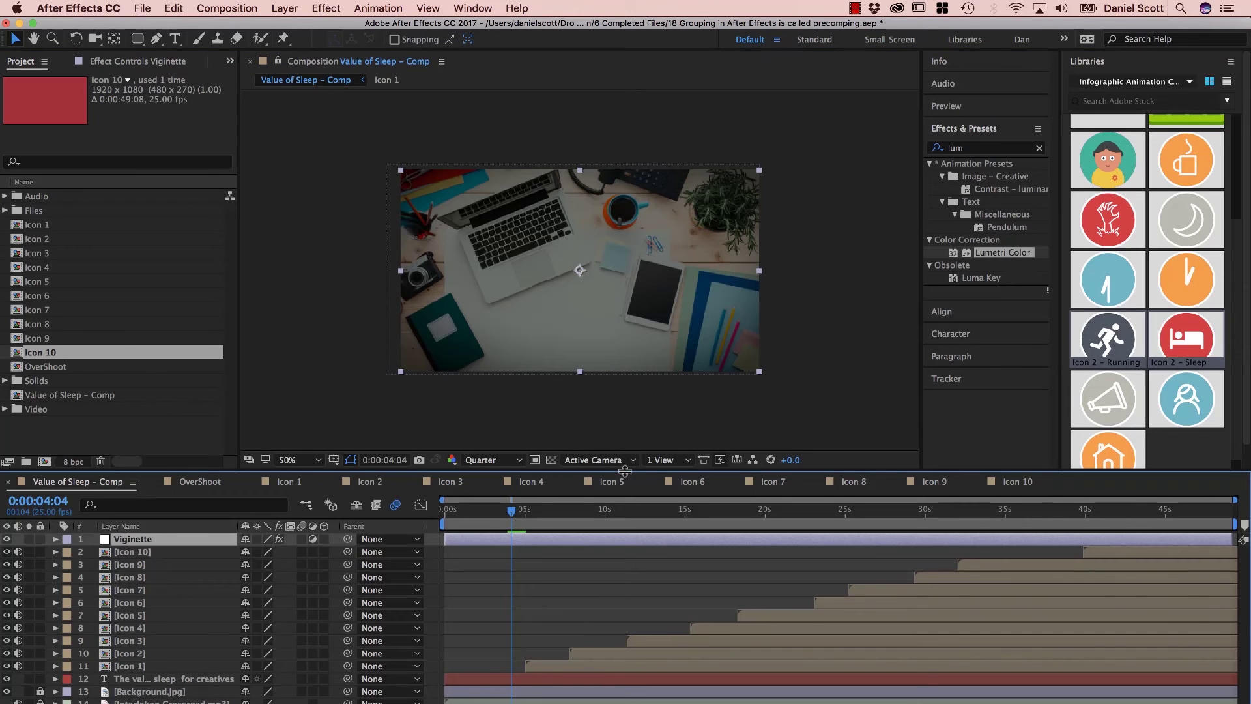
pyautogui.moveTo(626, 481); pyautogui.dragTo(628, 574)
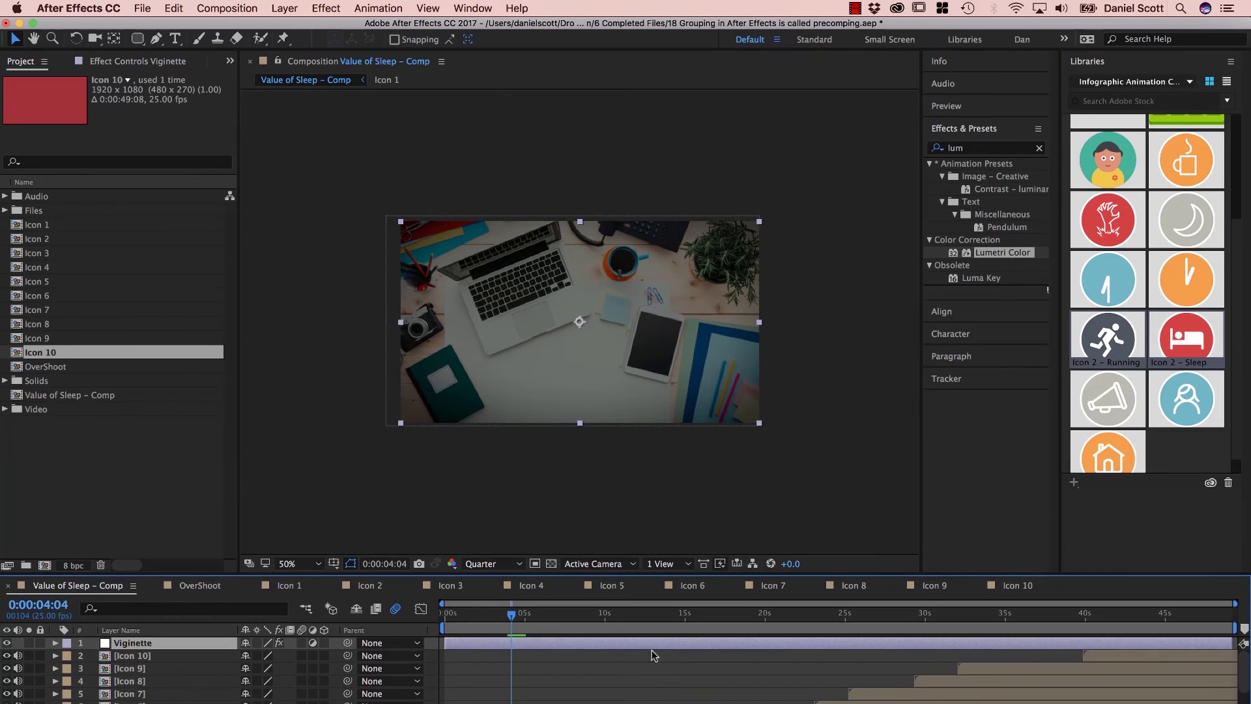
pyautogui.press('`')
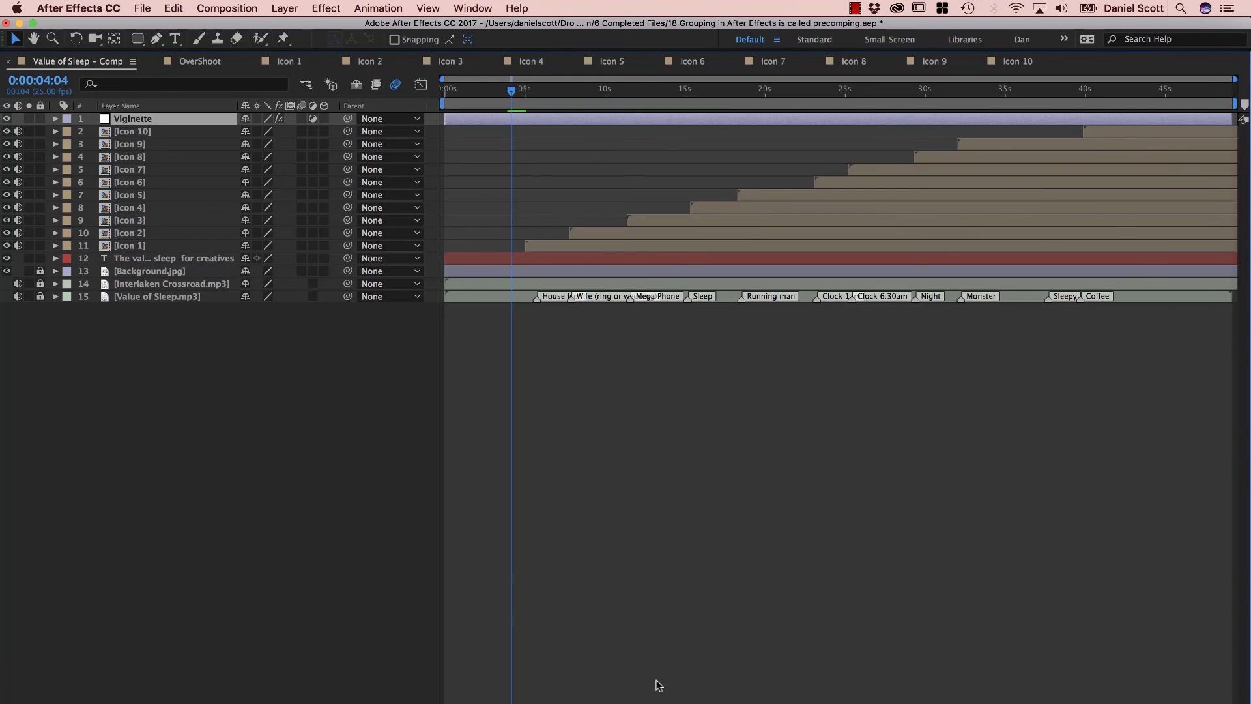
pyautogui.press('`')
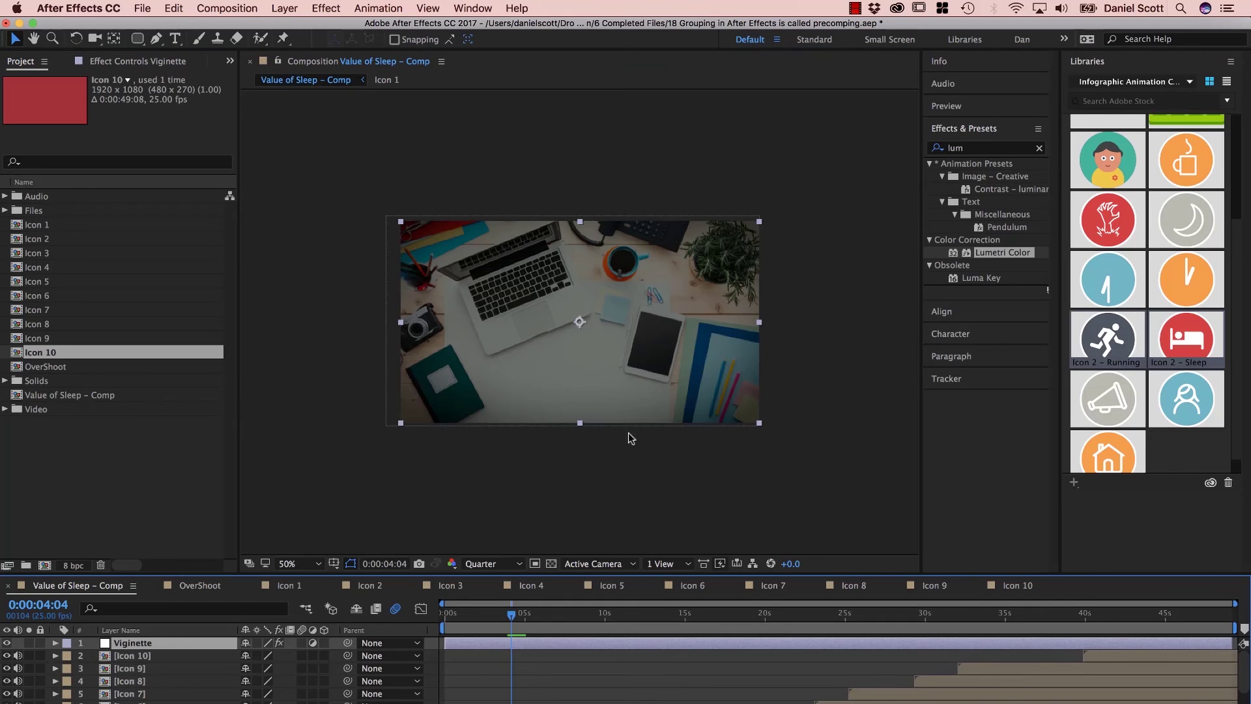
# Maximize the Composition, Libraries, and Effects & Presets panels in turn, restoring the layout after each one.
pyautogui.press('`')
pyautogui.press('`')
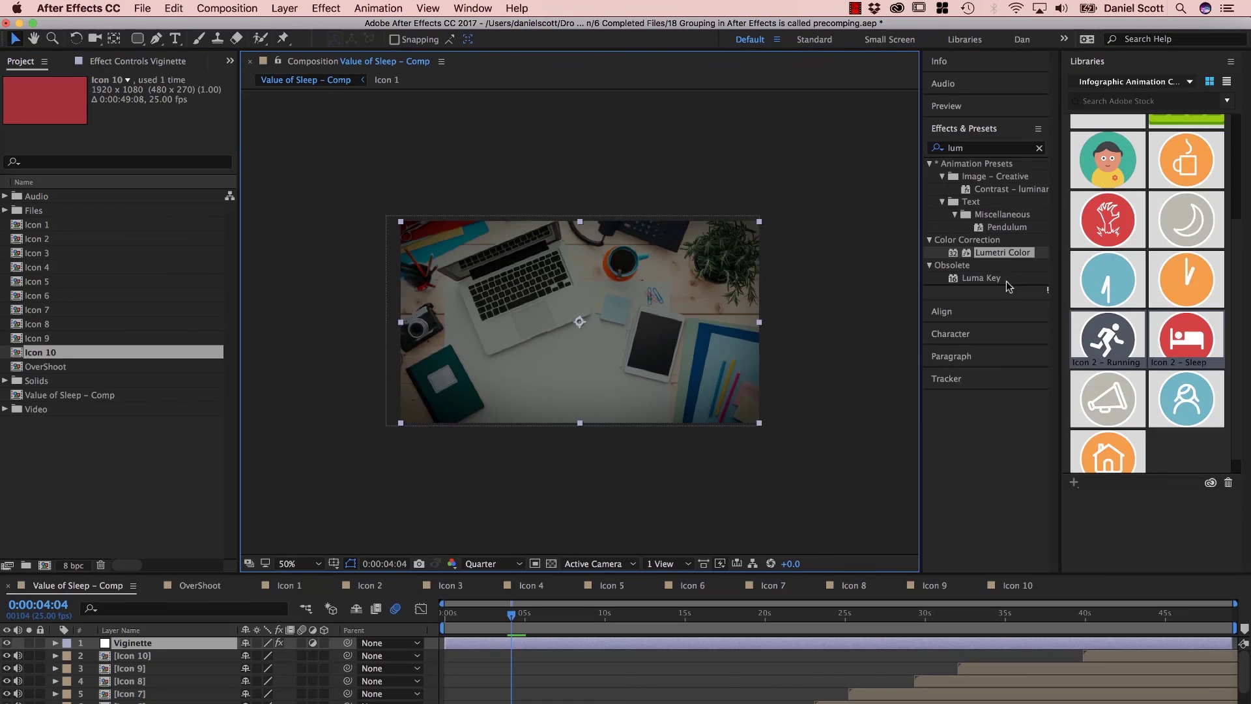
pyautogui.press('`')
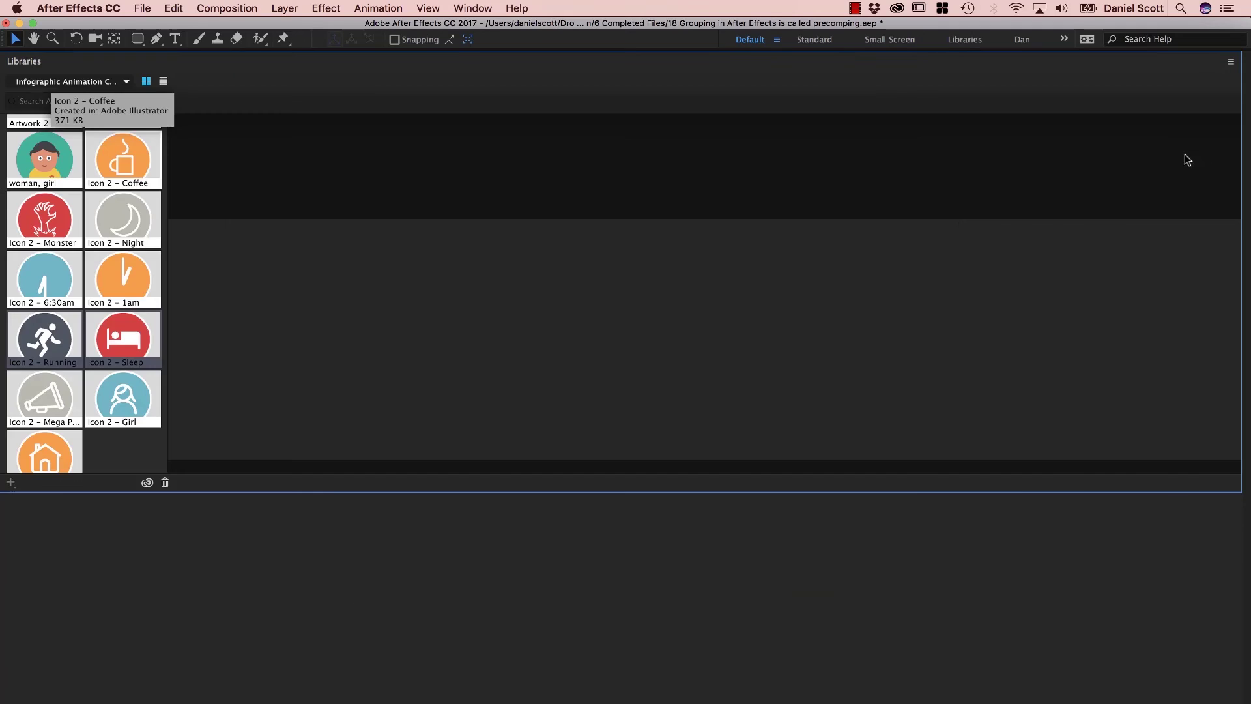
pyautogui.press('`')
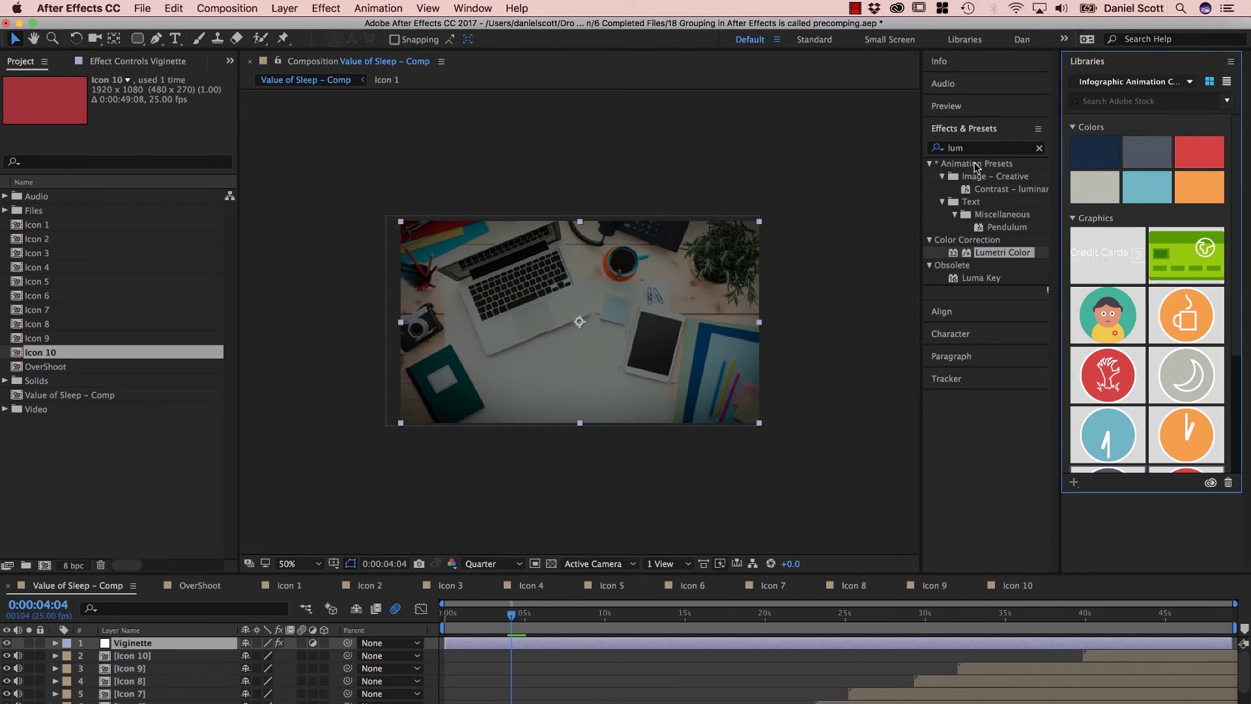
pyautogui.press('`')
pyautogui.press('`')
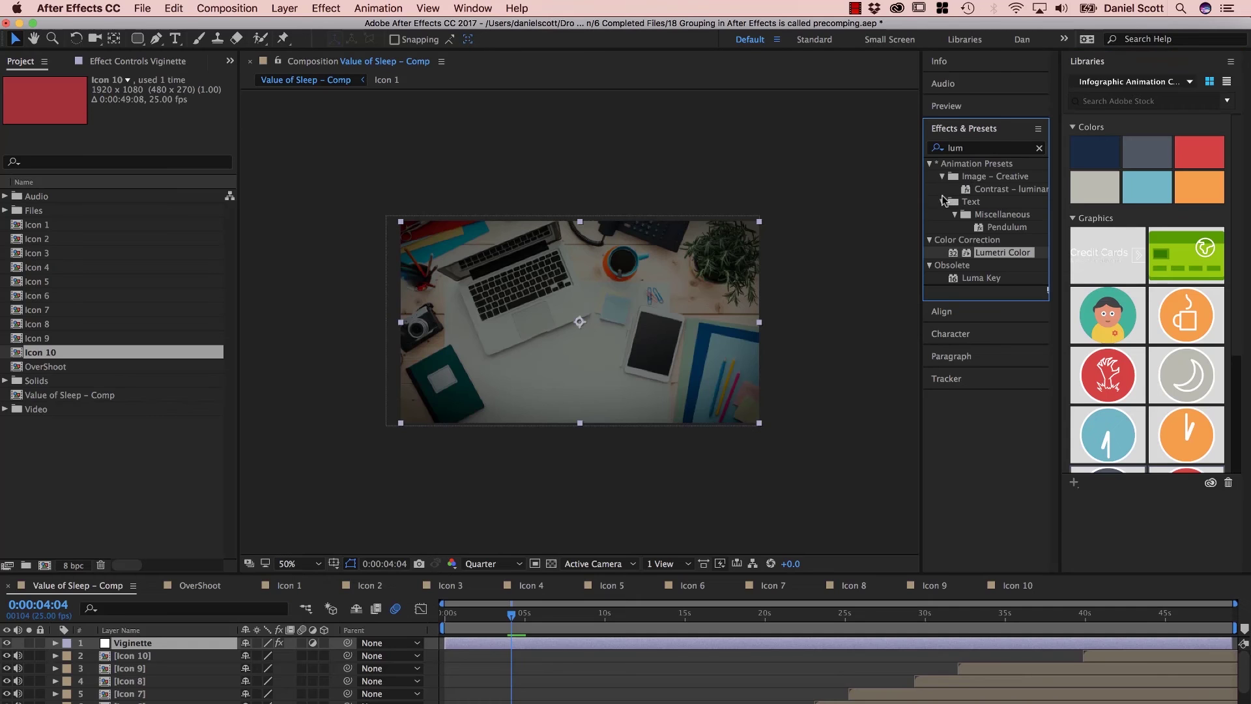
# Maximize the Project panel and restore the layout repeatedly, finishing with a taller timeline area.
pyautogui.press('`')
pyautogui.press('`')
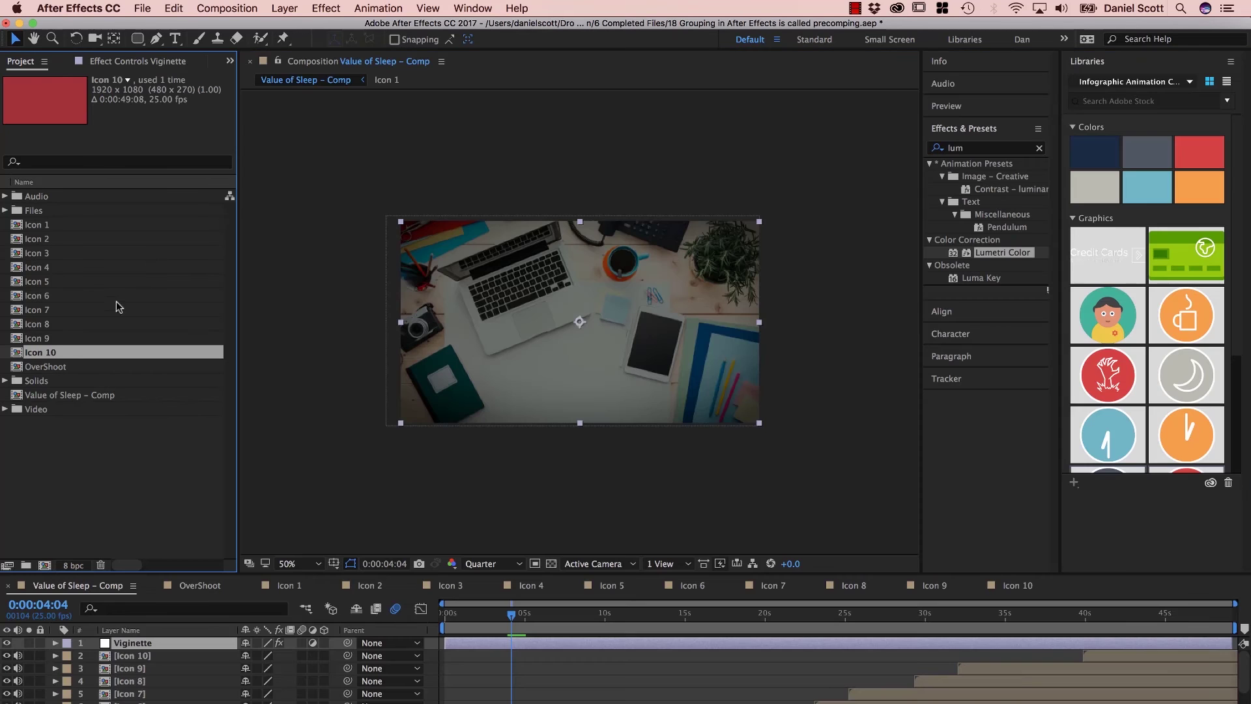
pyautogui.press('`')
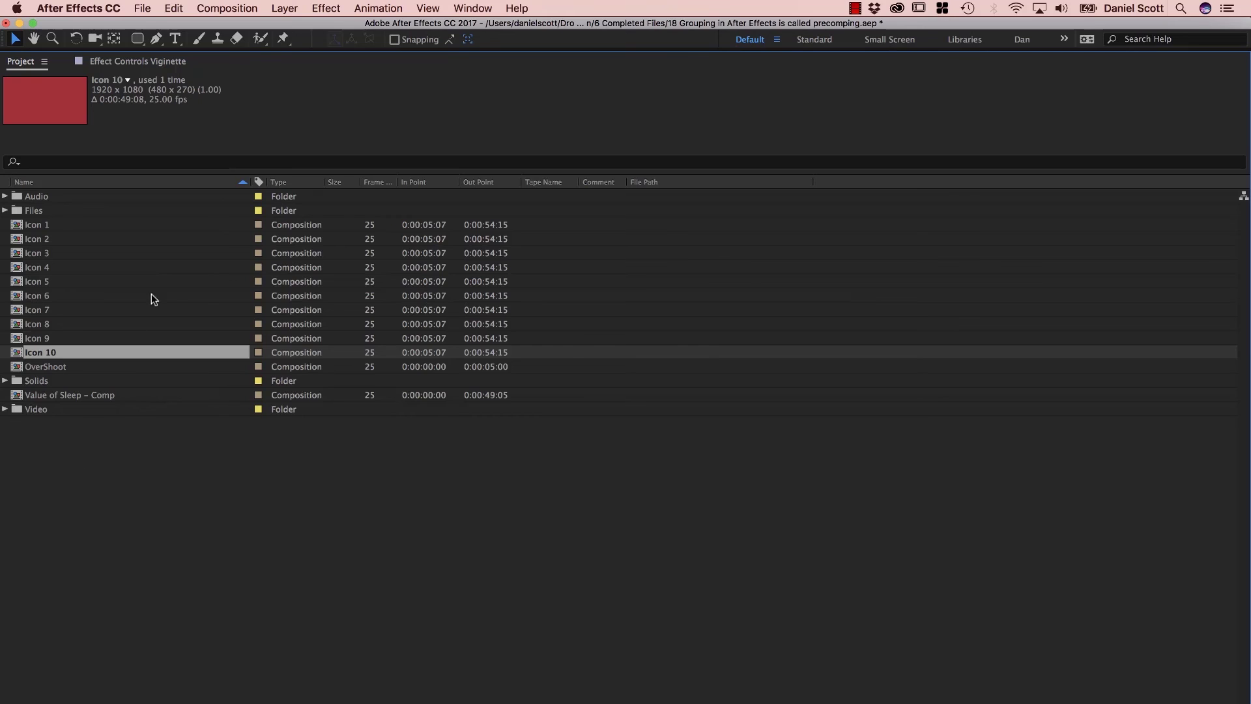
pyautogui.press('`')
pyautogui.press('`')
pyautogui.press('`')
pyautogui.press('`')
pyautogui.press('`')
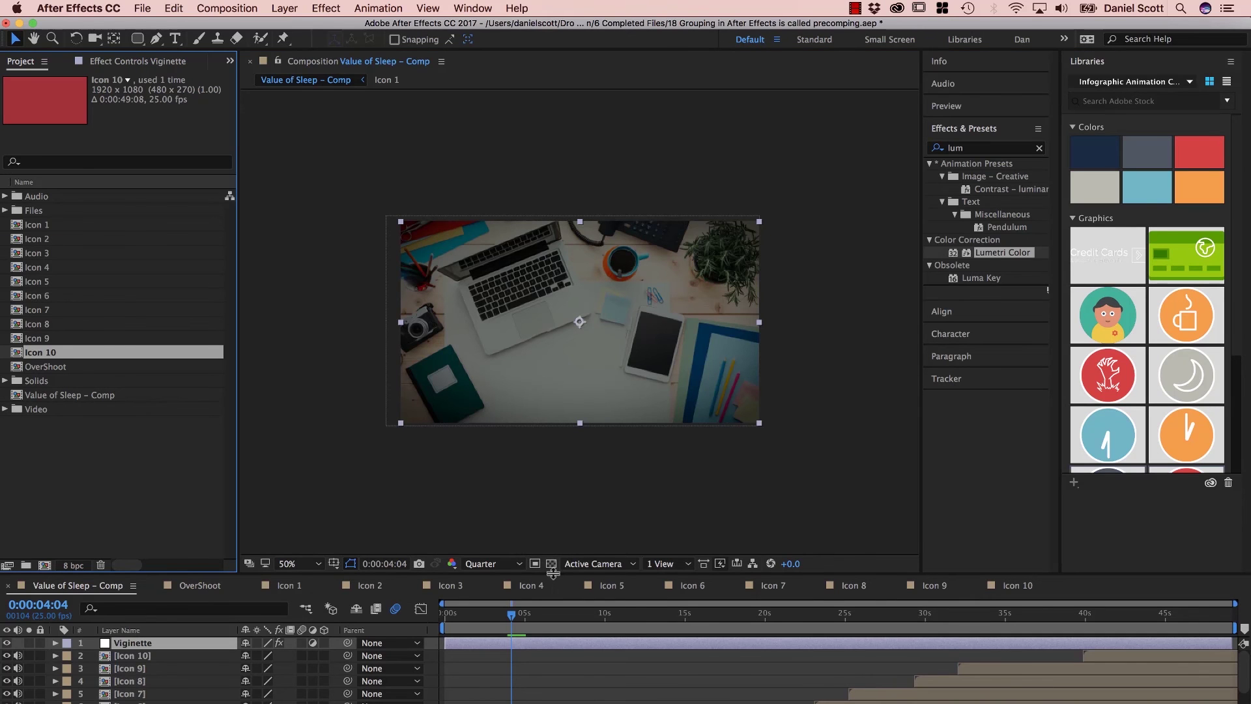
pyautogui.moveTo(552, 573); pyautogui.dragTo(616, 498)
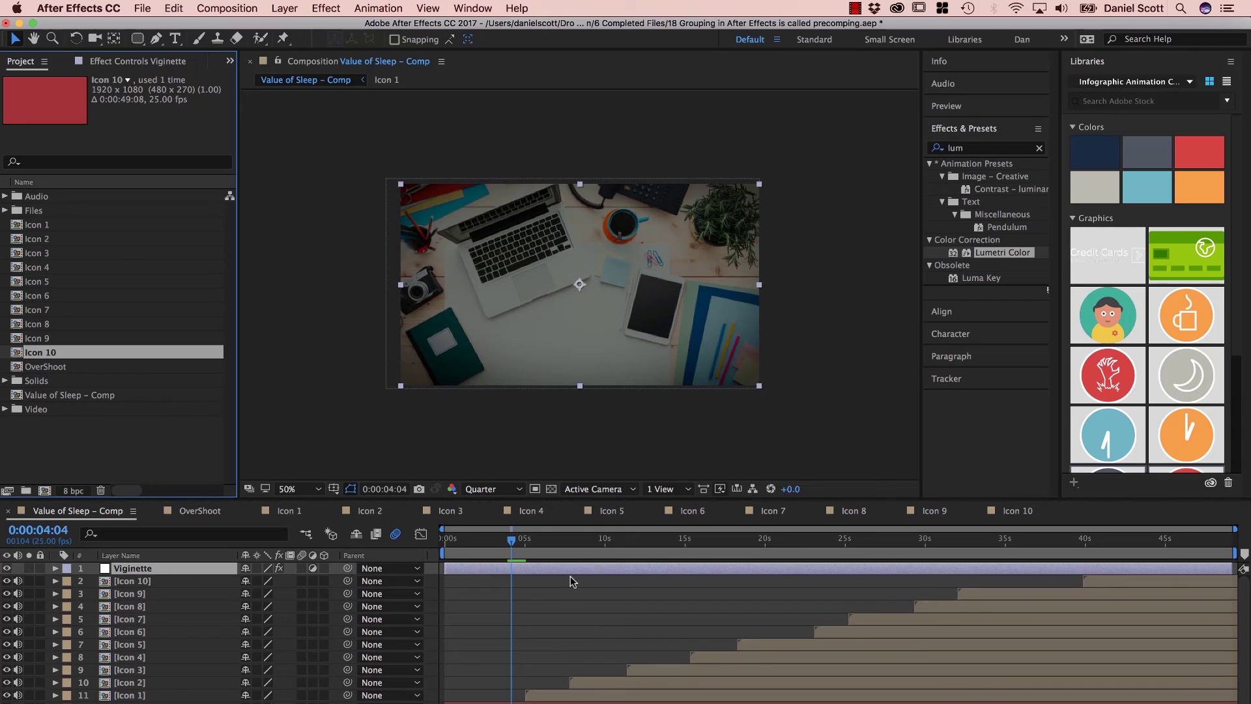